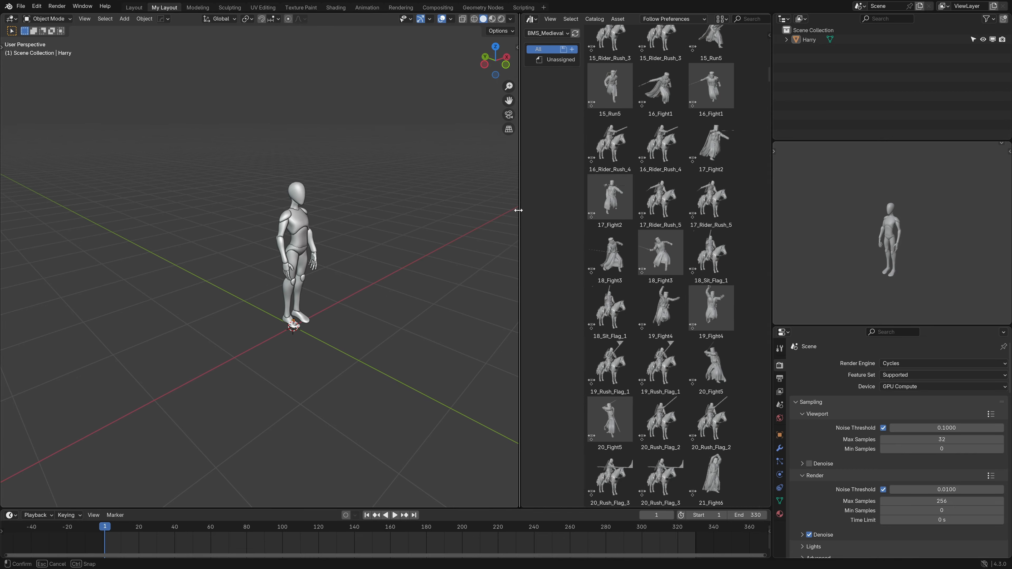
- Search the BMS_Medieval asset library for "rig" and add the D1_Rider_Rig mounted knight to the scene
{"action": "type", "text": "rig"}
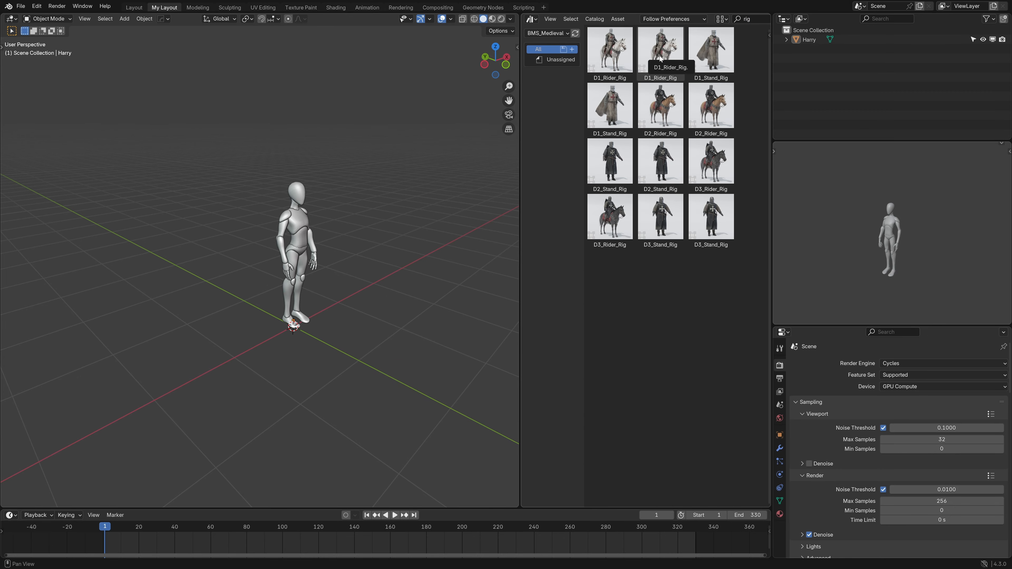
{"action": "left_click_drag", "start_coordinate": [354, 300], "coordinate": [355, 301]}
{"action": "scroll", "coordinate": [355, 301], "scroll_direction": "down", "scroll_amount": 3}
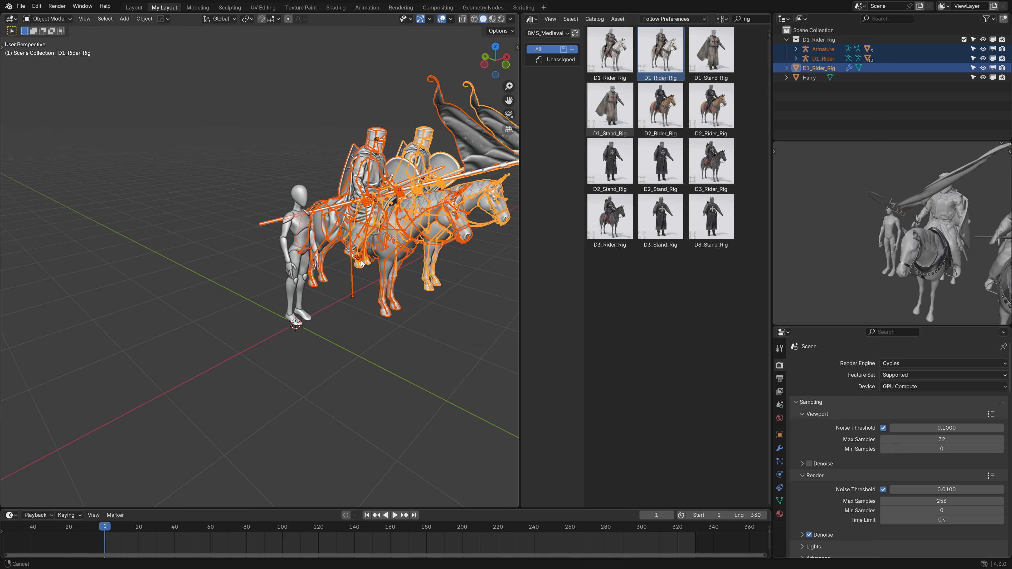
{"action": "middle_click_drag", "start_coordinate": [367, 306], "coordinate": [369, 255]}
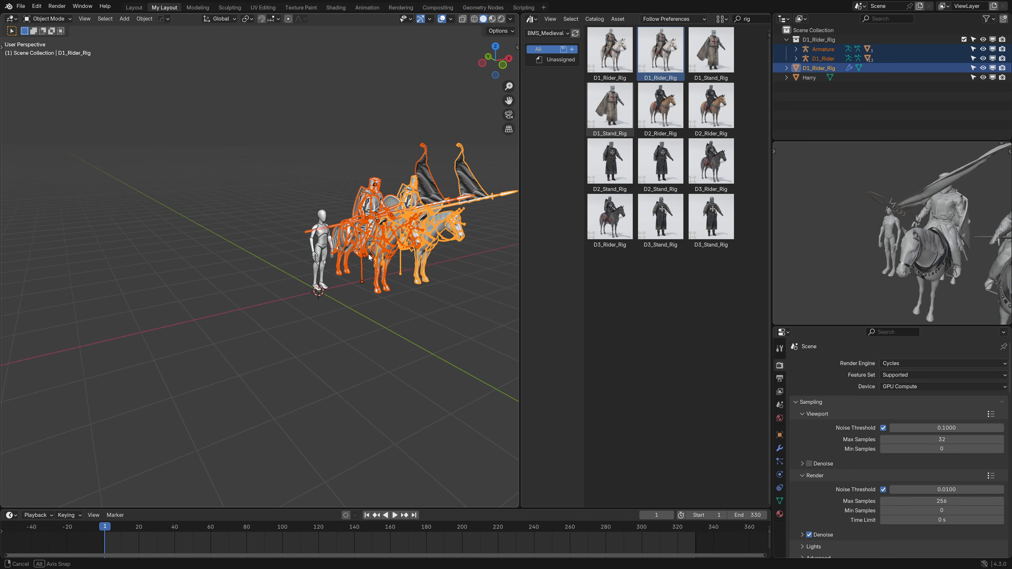
- Enlarge the 3D viewport, hide the duplicate D1_Rider_Rig object, and delete the Harry mannequin
{"action": "left_click_drag", "start_coordinate": [519, 268], "coordinate": [759, 268]}
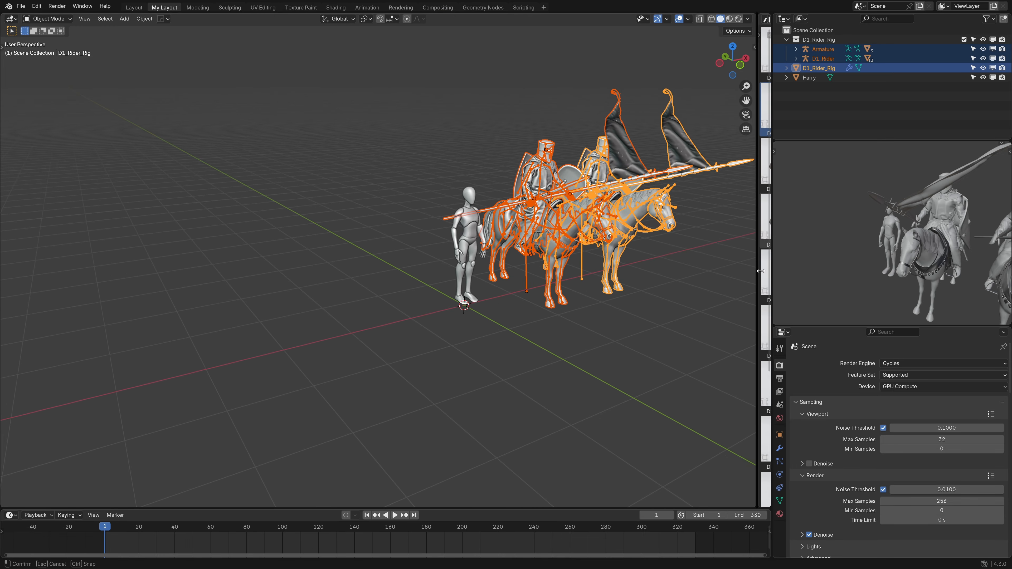
{"action": "middle_click_drag", "start_coordinate": [598, 276], "coordinate": [429, 278], "text": "shift"}
{"action": "left_click", "coordinate": [546, 280]}
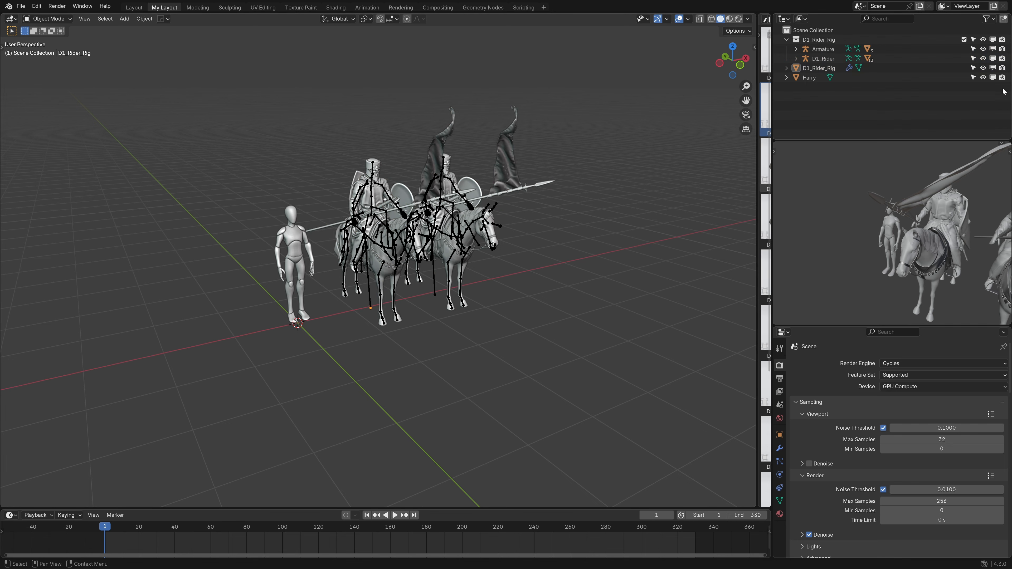
{"action": "left_click", "coordinate": [993, 68]}
{"action": "middle_click_drag", "start_coordinate": [446, 239], "coordinate": [300, 260]}
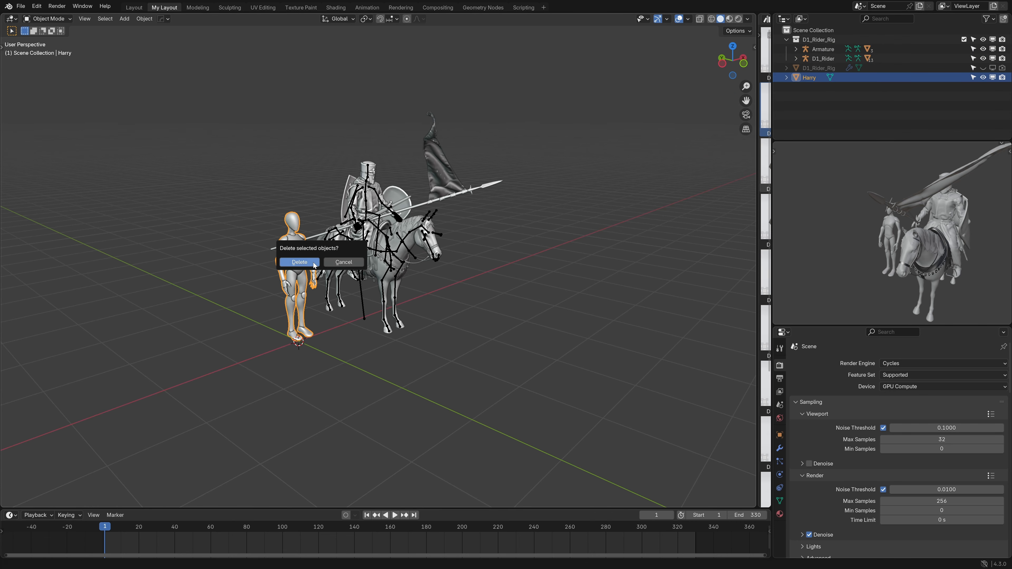
{"action": "left_click", "coordinate": [314, 263]}
- Move the whole rider and horse rig along the X axis onto the world origin
{"action": "key", "text": "a"}
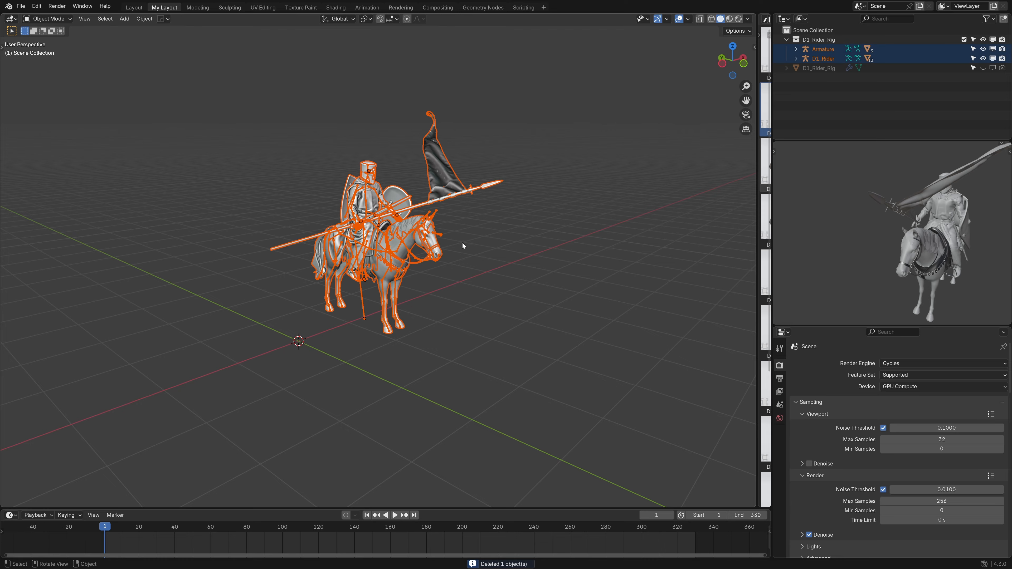
{"action": "key", "text": "g"}
{"action": "key", "text": "x"}
{"action": "left_click", "coordinate": [397, 269]}
{"action": "left_click", "coordinate": [397, 269]}
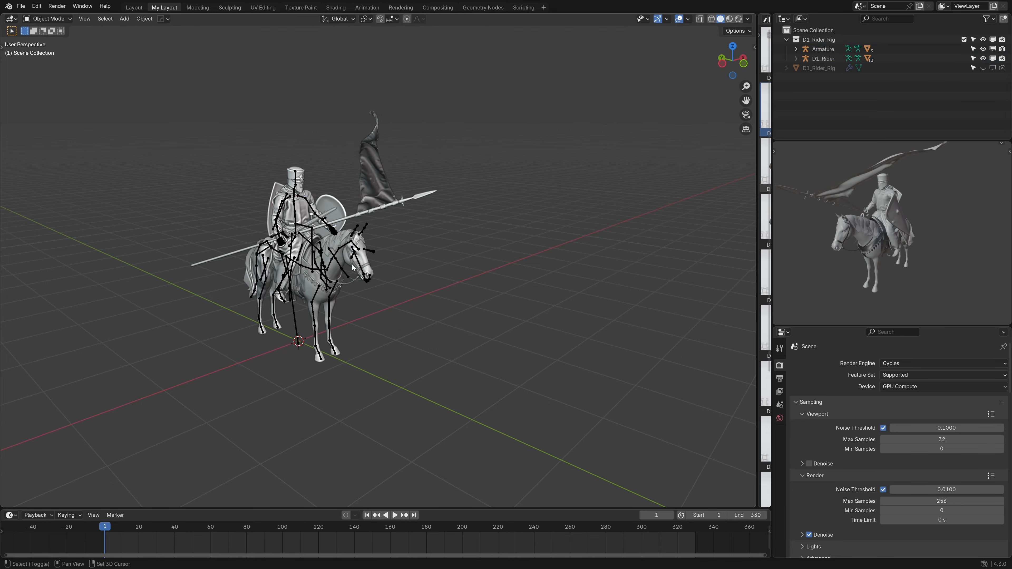
- Delete the sword held in front of the rider beside the lance
{"action": "middle_click_drag", "start_coordinate": [397, 269], "coordinate": [471, 253]}
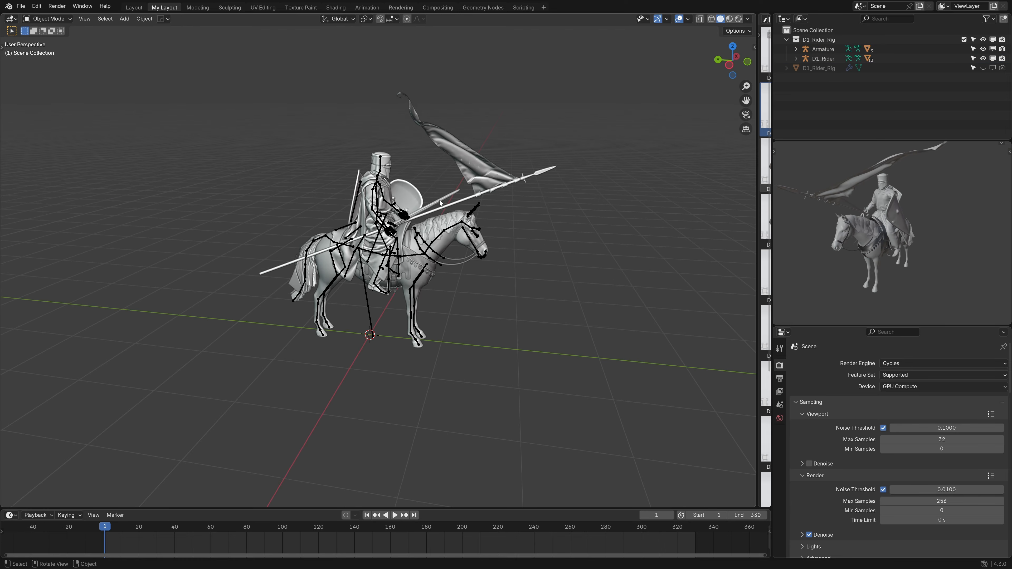
{"action": "middle_click_drag", "start_coordinate": [432, 206], "coordinate": [440, 227]}
{"action": "key", "text": "Delete"}
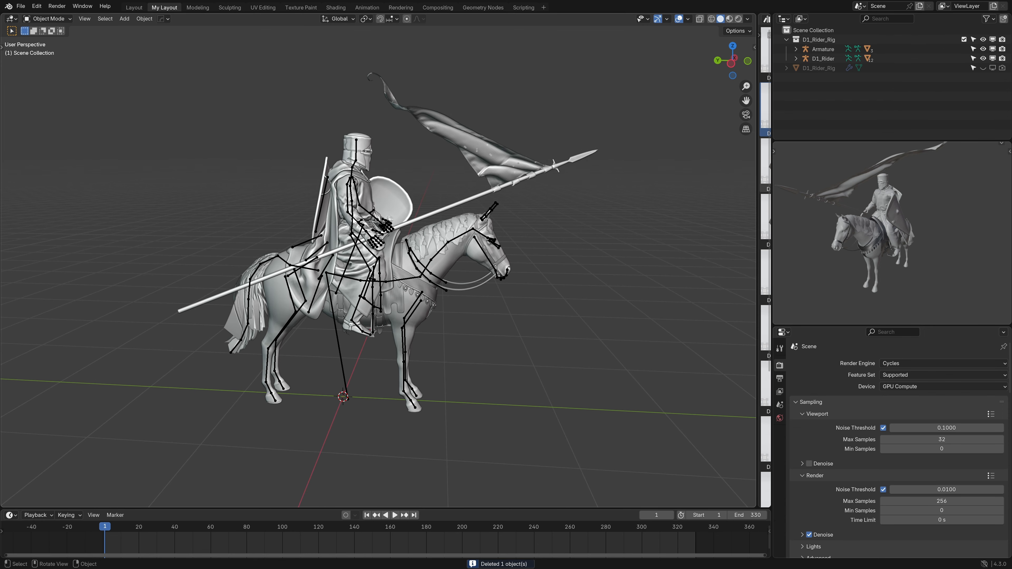
- Switch the D1_Rider armature to Pose Mode and select the bone of the rider's right forearm
{"action": "left_click", "coordinate": [367, 228]}
{"action": "key", "text": "Tab"}
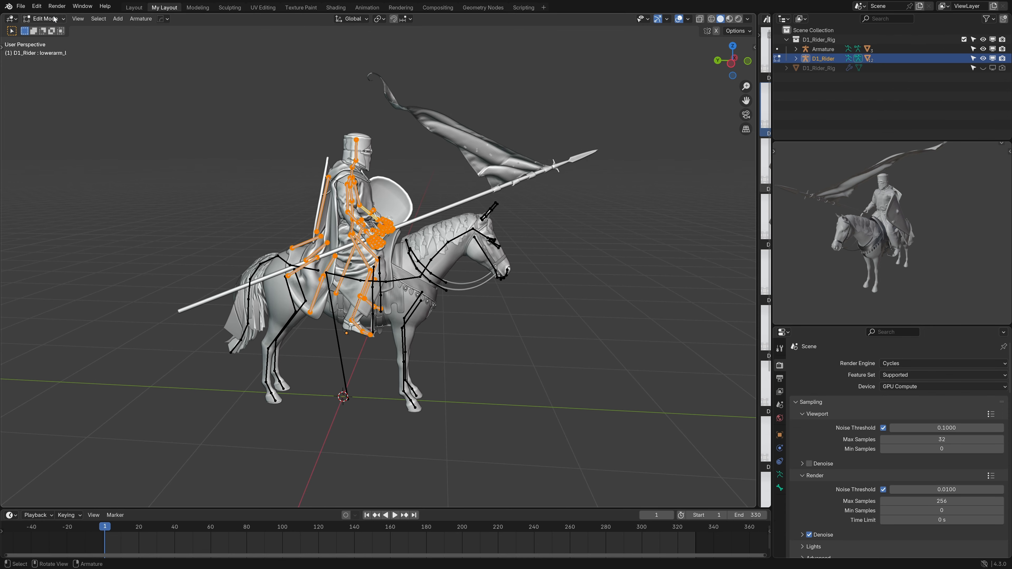
{"action": "left_click", "coordinate": [50, 50]}
{"action": "middle_click_drag", "start_coordinate": [375, 221], "coordinate": [361, 248]}
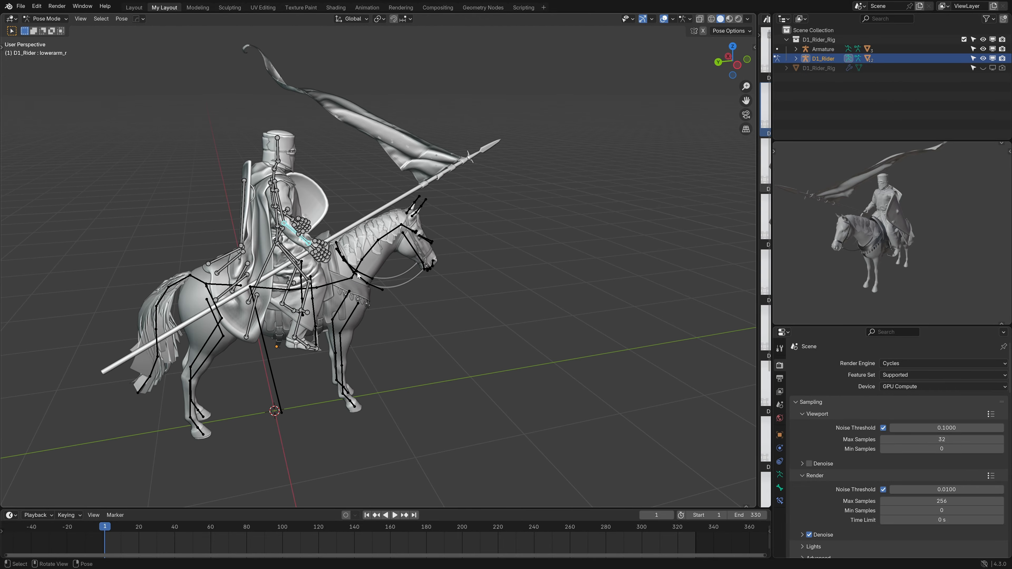
{"action": "key", "text": "g"}
{"action": "key", "text": "r"}
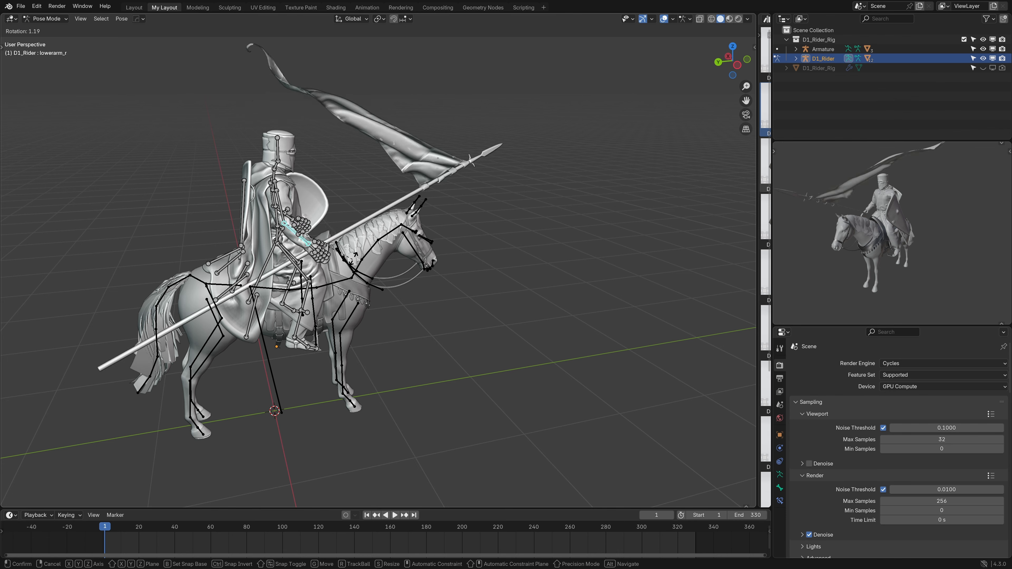
{"action": "left_click", "coordinate": [421, 235]}
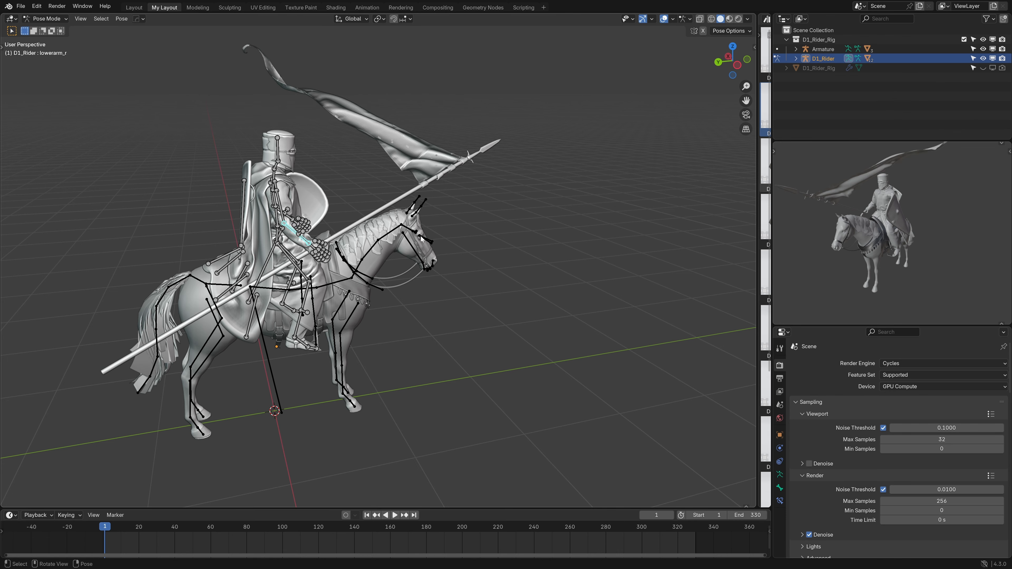
- Rotate the lowerarm_r bone about 48.5° in the right orthographic view so the lance points upward
{"action": "key", "text": "KP_3"}
{"action": "key", "text": "r"}
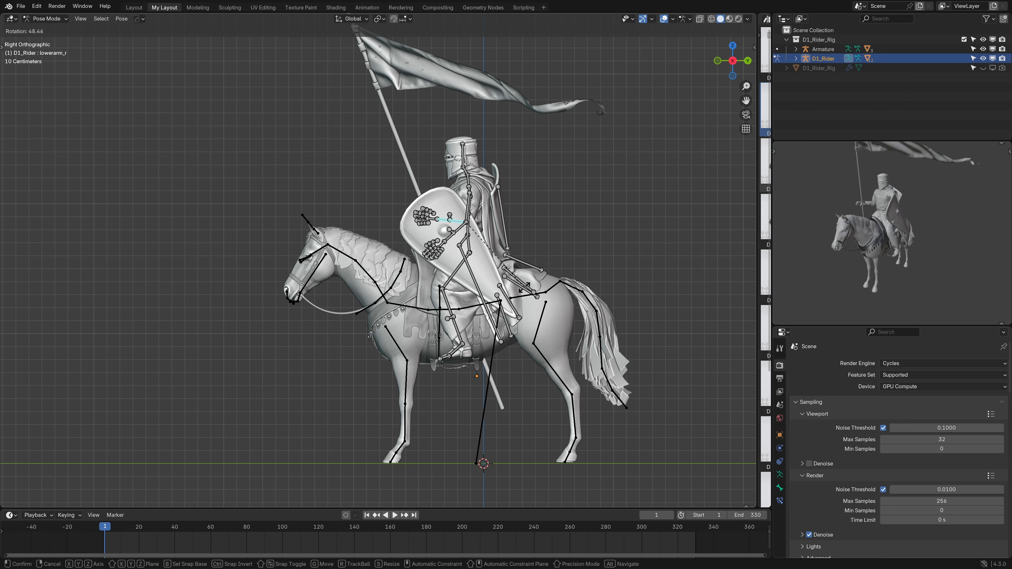
{"action": "left_click", "coordinate": [525, 287]}
{"action": "scroll", "coordinate": [479, 270], "scroll_direction": "down", "scroll_amount": 3}
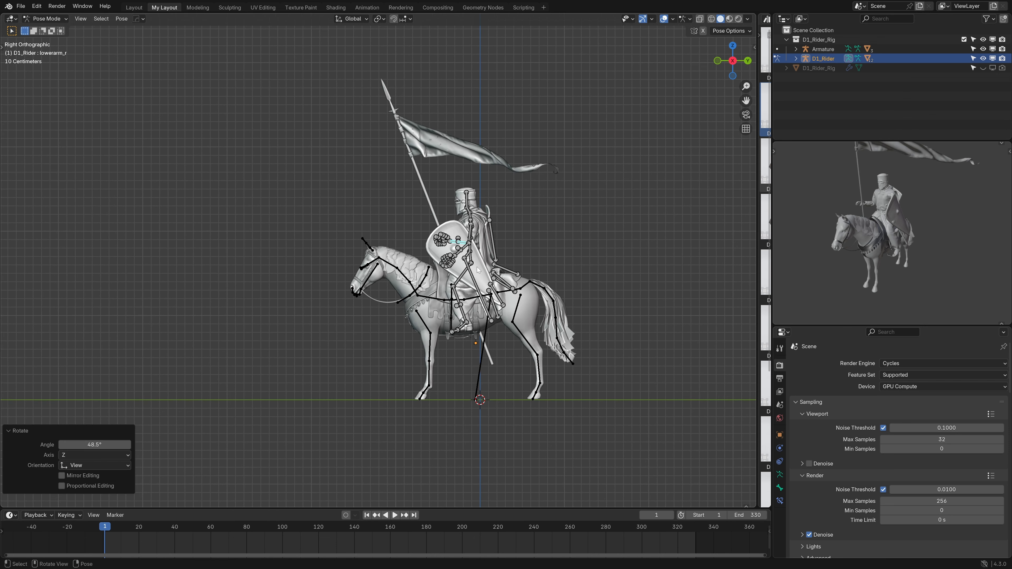
{"action": "middle_click_drag", "start_coordinate": [478, 271], "coordinate": [524, 274]}
- Return to Object Mode and hide both the D1_Rider armature and the horse's armature
{"action": "key", "text": "Tab"}
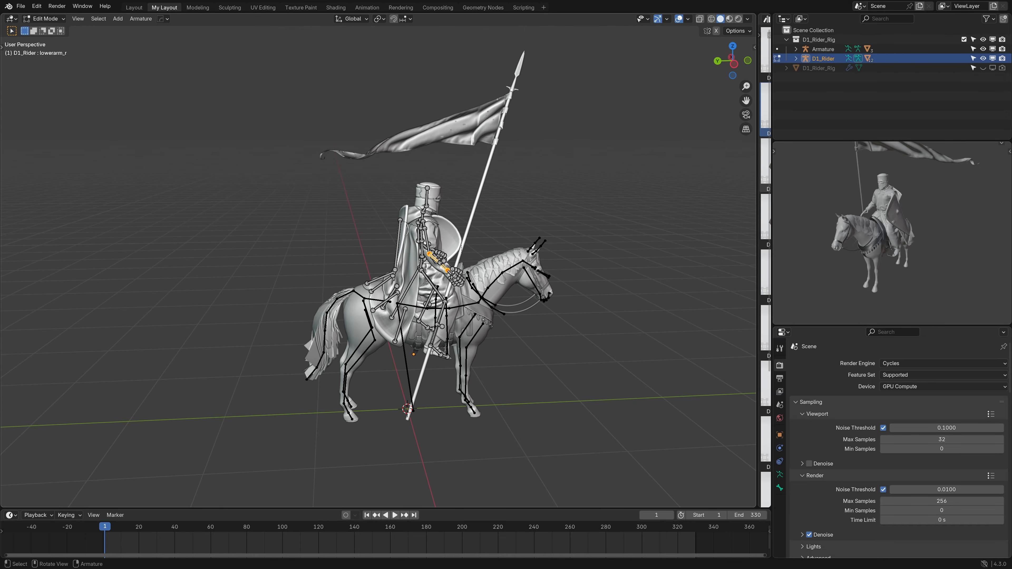
{"action": "left_click", "coordinate": [58, 31]}
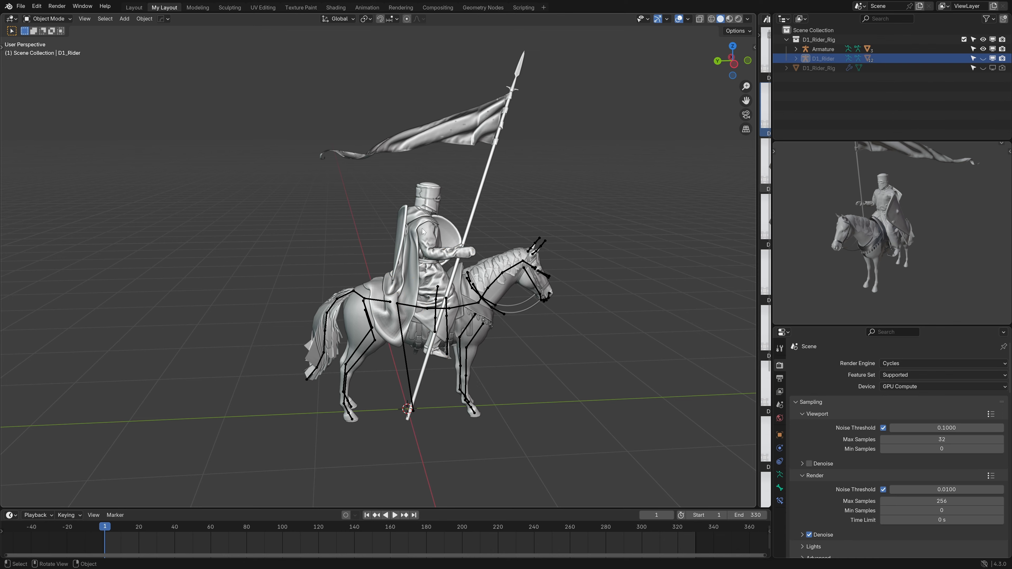
{"action": "middle_click_drag", "start_coordinate": [423, 231], "coordinate": [358, 230]}
{"action": "left_click", "coordinate": [563, 285]}
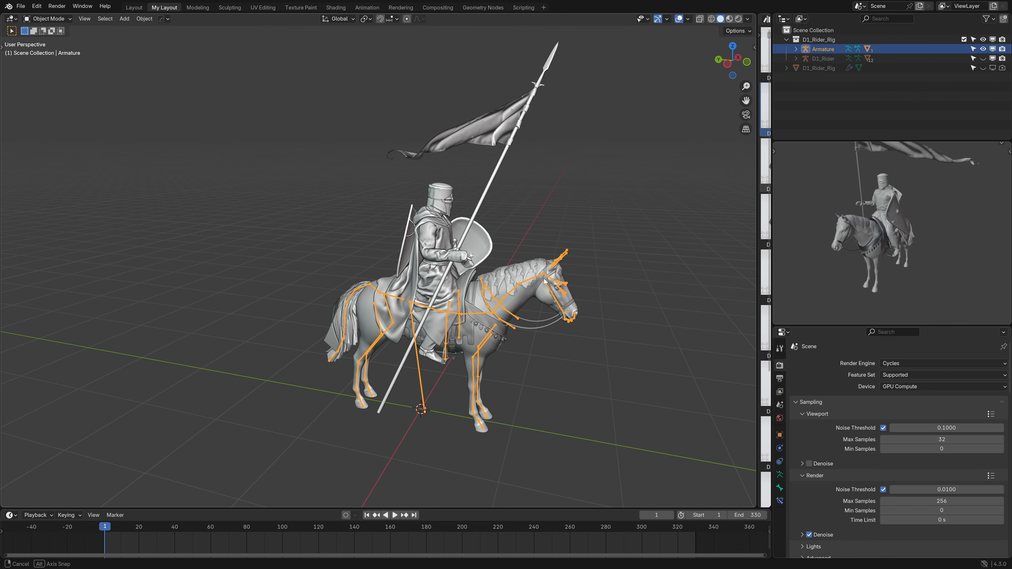
{"action": "middle_click_drag", "start_coordinate": [545, 281], "coordinate": [517, 285]}
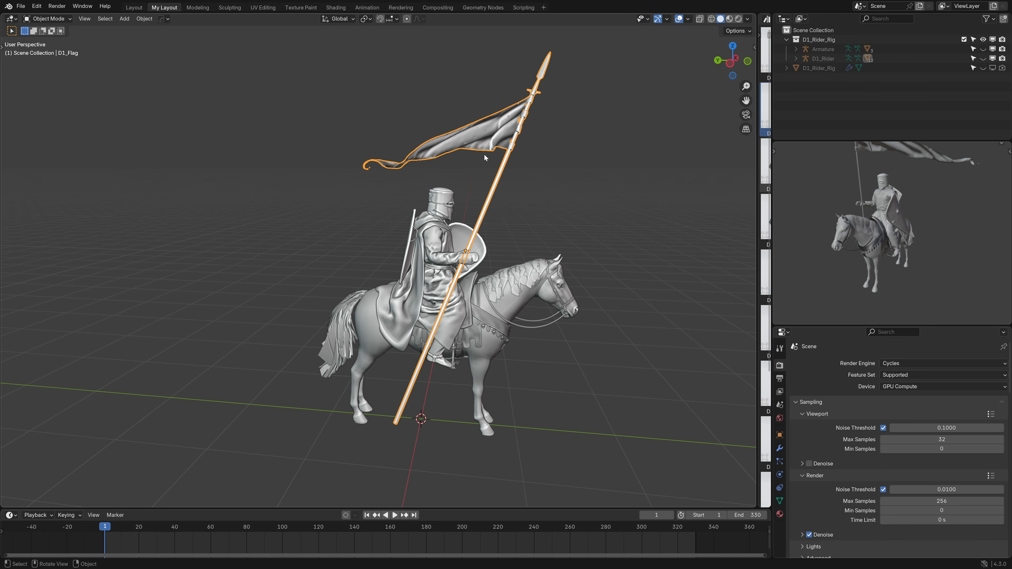
- Move the D1_Flag lance slightly so its pole sits in the rider's right hand
{"action": "middle_click_drag", "start_coordinate": [484, 157], "coordinate": [376, 199]}
{"action": "scroll", "coordinate": [475, 272], "scroll_direction": "up", "scroll_amount": 6}
{"action": "middle_click_drag", "start_coordinate": [487, 273], "coordinate": [401, 281]}
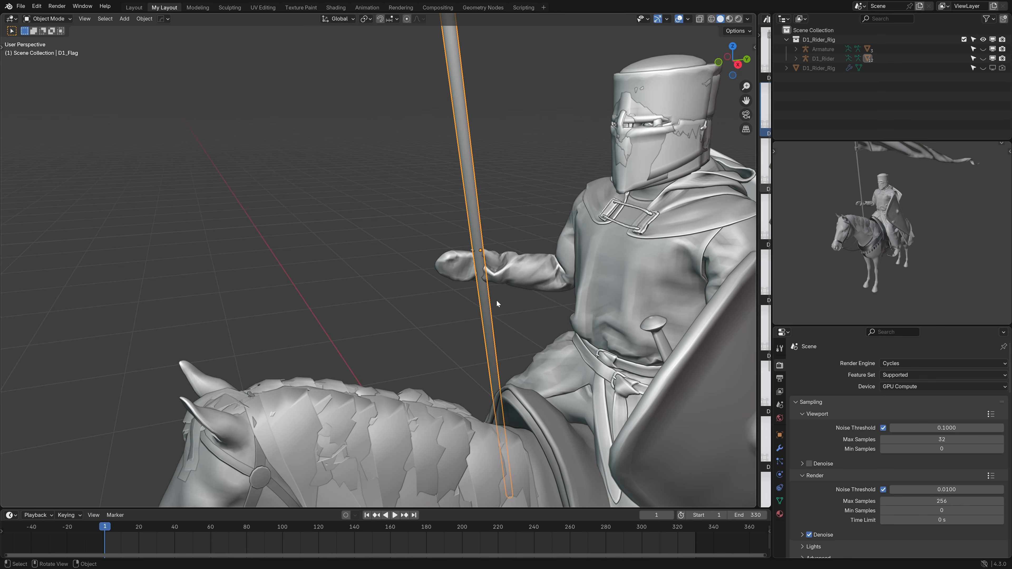
{"action": "key", "text": "g"}
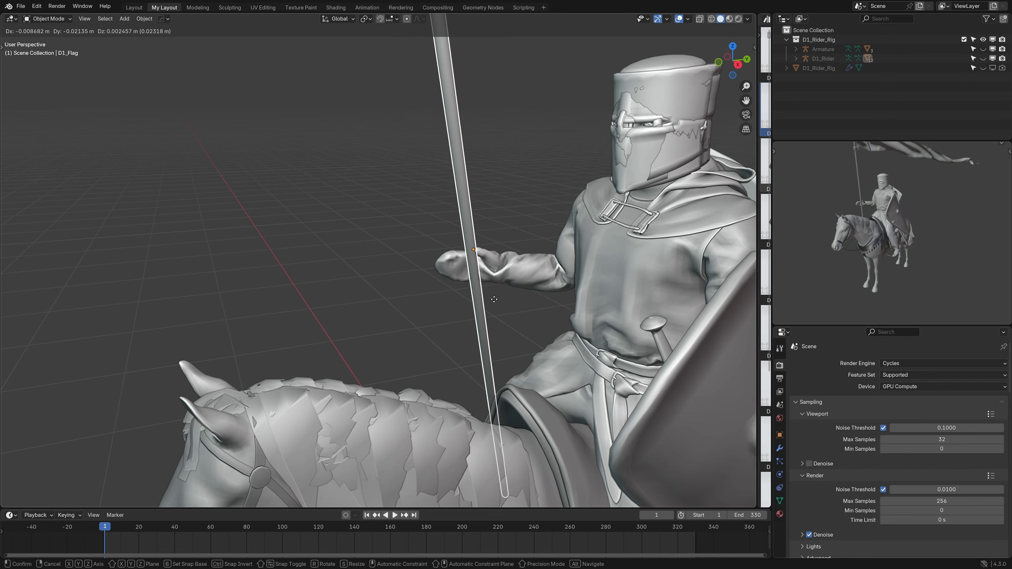
{"action": "left_click", "coordinate": [494, 303]}
{"action": "left_click", "coordinate": [451, 291]}
{"action": "middle_click_drag", "start_coordinate": [452, 290], "coordinate": [580, 259]}
- Delete the vertices of the linked banner cloth from the D1_Flag mesh, keeping the lance
{"action": "scroll", "coordinate": [538, 298], "scroll_direction": "down", "scroll_amount": 7}
{"action": "key", "text": "Tab"}
{"action": "middle_click_drag", "start_coordinate": [529, 207], "coordinate": [518, 203]}
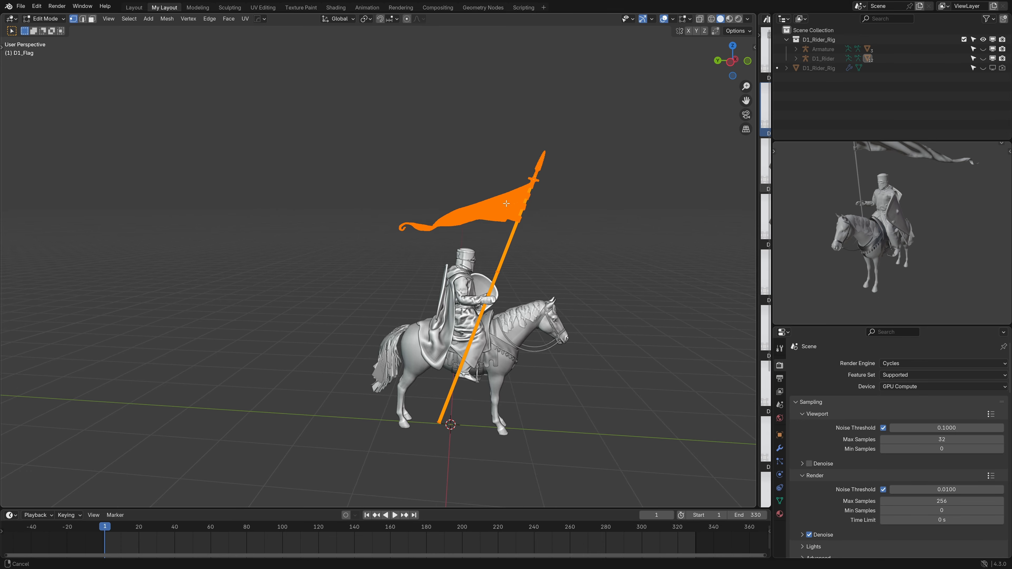
{"action": "scroll", "coordinate": [518, 203], "scroll_direction": "up", "scroll_amount": 4}
{"action": "key", "text": "alt+a"}
{"action": "key", "text": "l"}
{"action": "key", "text": "x"}
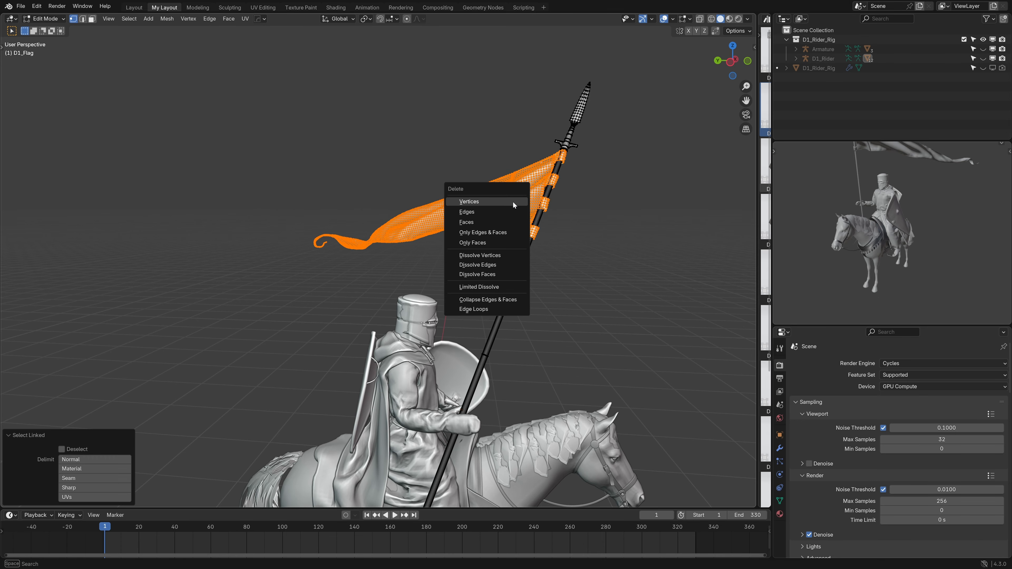
{"action": "left_click", "coordinate": [513, 201]}
{"action": "scroll", "coordinate": [496, 210], "scroll_direction": "down", "scroll_amount": 1}
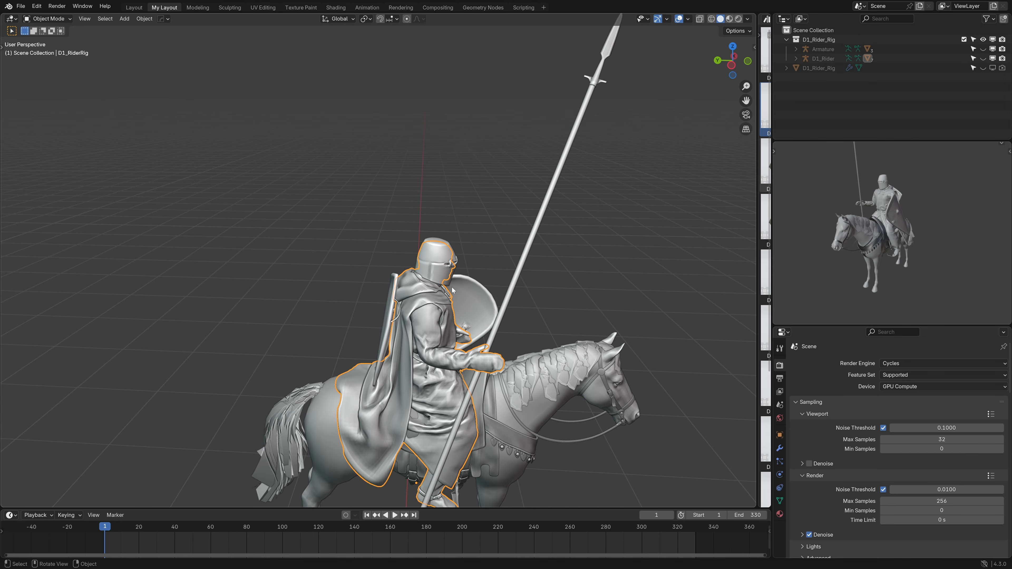
- Delete the vertices of the linked cloak geometry from the D1_RiderRig mesh and return to Object Mode
{"action": "key", "text": "Tab"}
{"action": "middle_click_drag", "start_coordinate": [454, 290], "coordinate": [424, 282]}
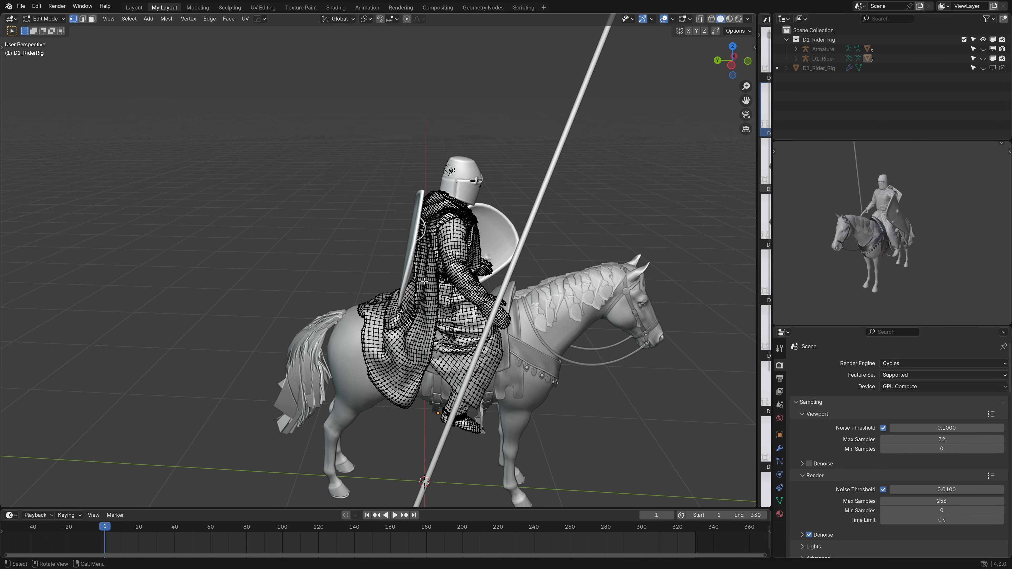
{"action": "key", "text": "l"}
{"action": "key", "text": "x"}
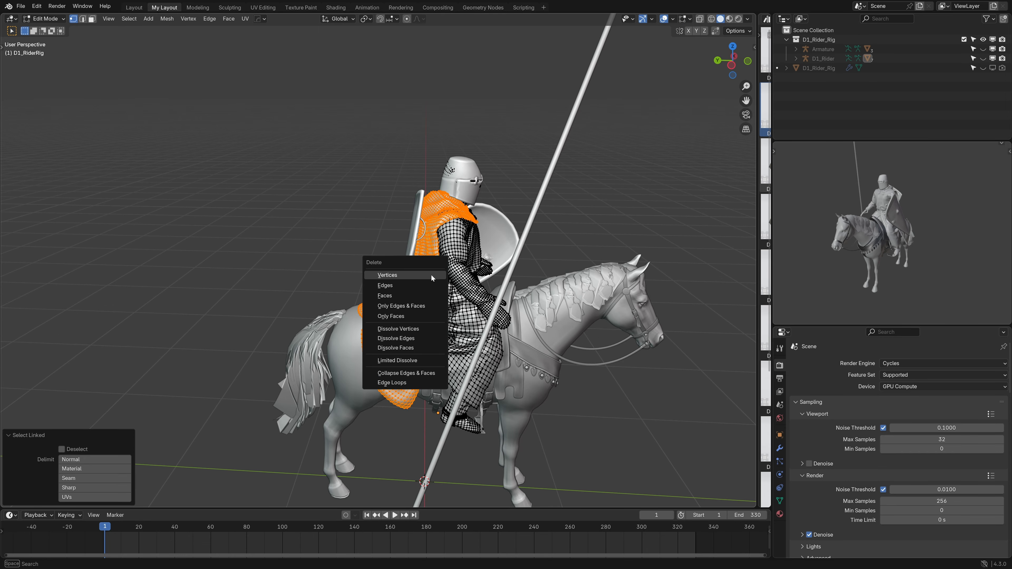
{"action": "left_click", "coordinate": [431, 274]}
{"action": "key", "text": "Tab"}
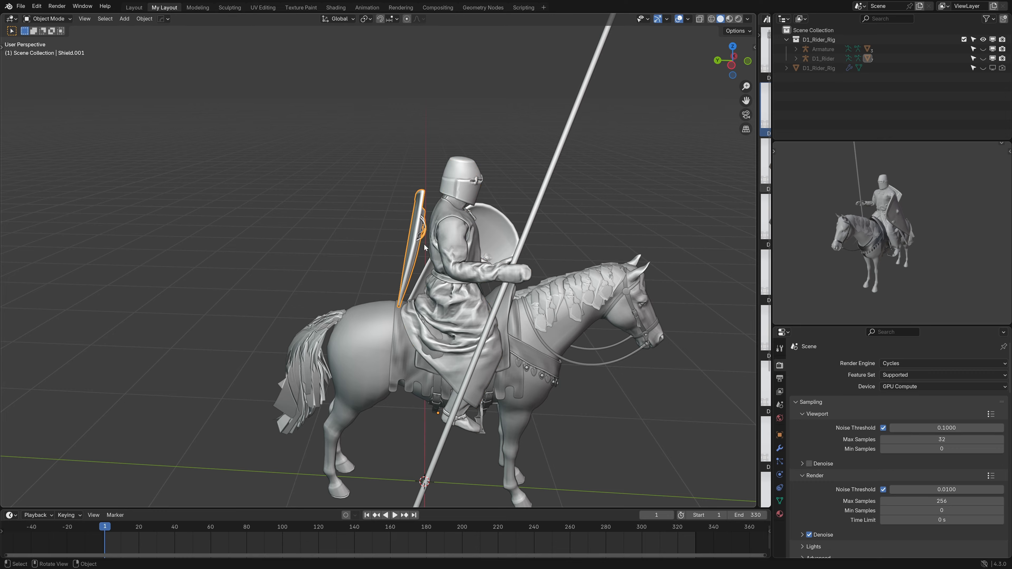
- Move the shield on the rider's back about -0.066 m along Y, closer to his body, in top view
{"action": "mouse_move", "coordinate": [424, 247]}
{"action": "middle_mouse_down"}
{"action": "mouse_move", "coordinate": [428, 279]}
{"action": "mouse_move", "coordinate": [432, 254]}
{"action": "mouse_move", "coordinate": [398, 259]}
{"action": "mouse_move", "coordinate": [420, 249]}
{"action": "middle_mouse_up"}
{"action": "middle_click_drag", "start_coordinate": [421, 249], "coordinate": [419, 188], "text": "ctrl"}
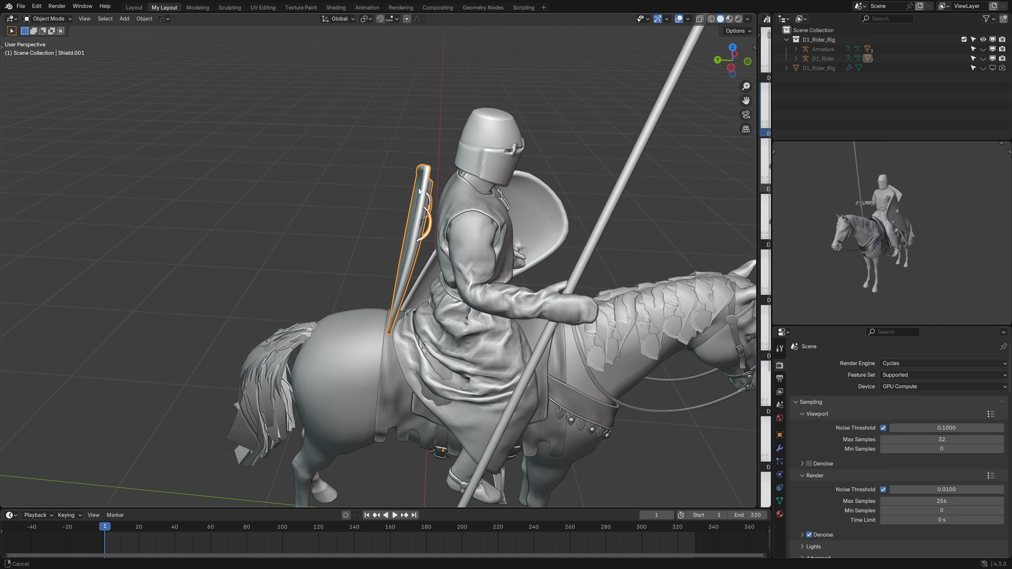
{"action": "key", "text": "KP_7"}
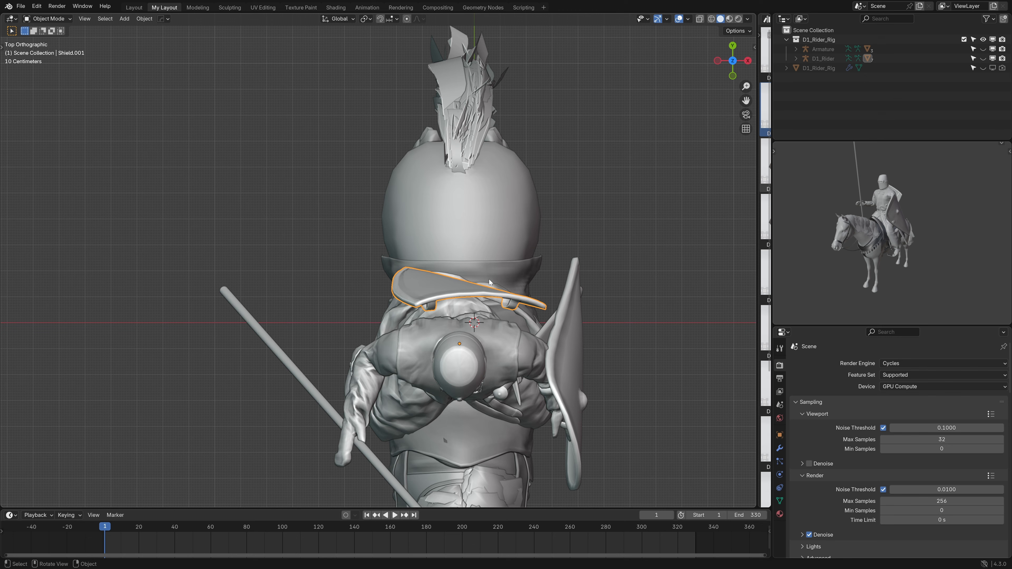
{"action": "key", "text": "g"}
{"action": "key", "text": "y"}
{"action": "left_click", "coordinate": [484, 296]}
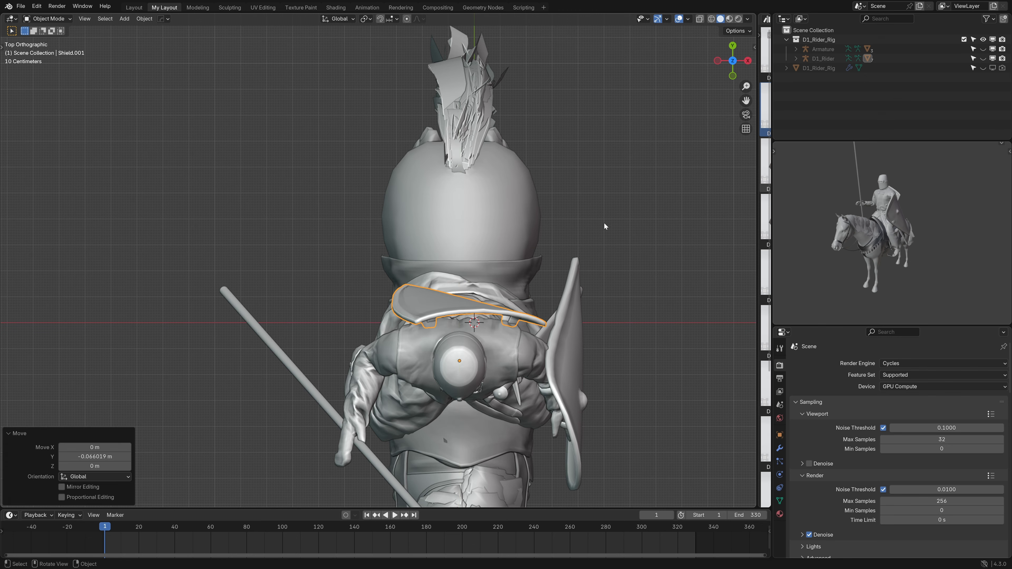
{"action": "left_click", "coordinate": [605, 226]}
{"action": "middle_click_drag", "start_coordinate": [476, 289], "coordinate": [484, 240]}
{"action": "scroll", "coordinate": [484, 241], "scroll_direction": "down", "scroll_amount": 5}
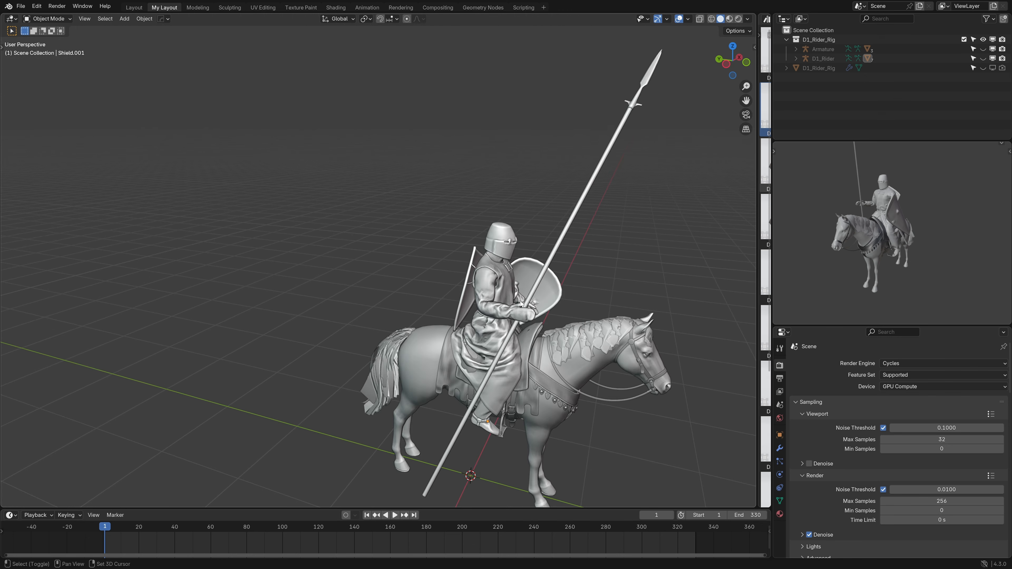
- Enlarge the asset browser beside the 3D view and load the Cascade - Realtime Cloth Simulation library in it
{"action": "middle_click_drag", "start_coordinate": [492, 289], "coordinate": [447, 271], "text": "shift"}
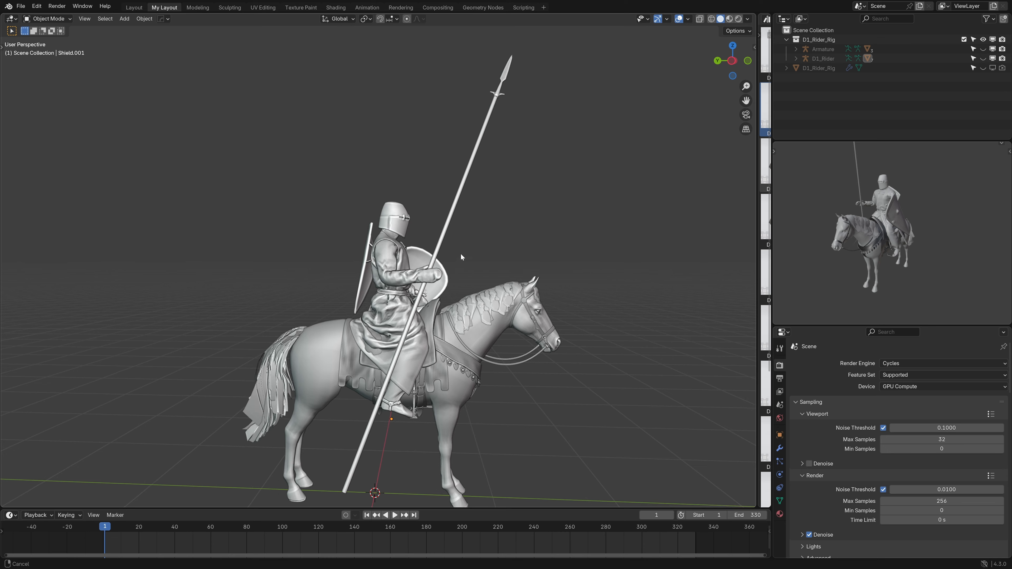
{"action": "scroll", "coordinate": [461, 254], "scroll_direction": "down", "scroll_amount": 2}
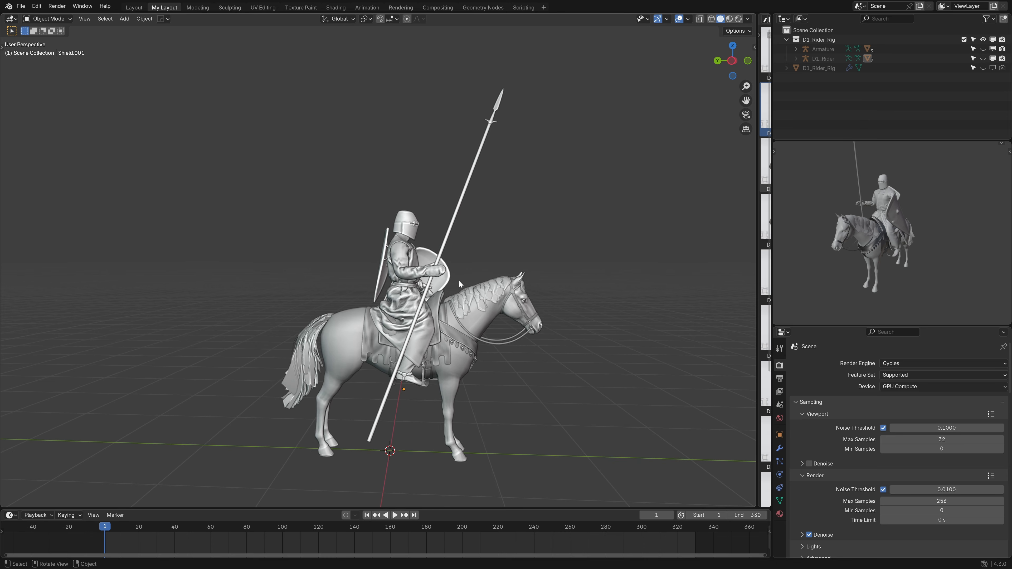
{"action": "left_click_drag", "start_coordinate": [756, 180], "coordinate": [472, 104]}
{"action": "left_click", "coordinate": [516, 34]}
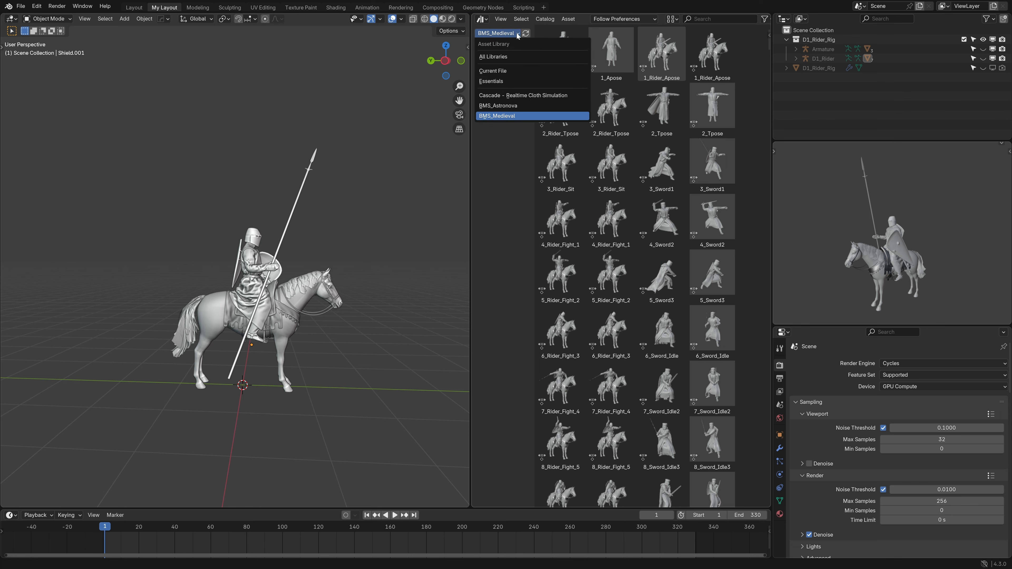
{"action": "left_click", "coordinate": [509, 96]}
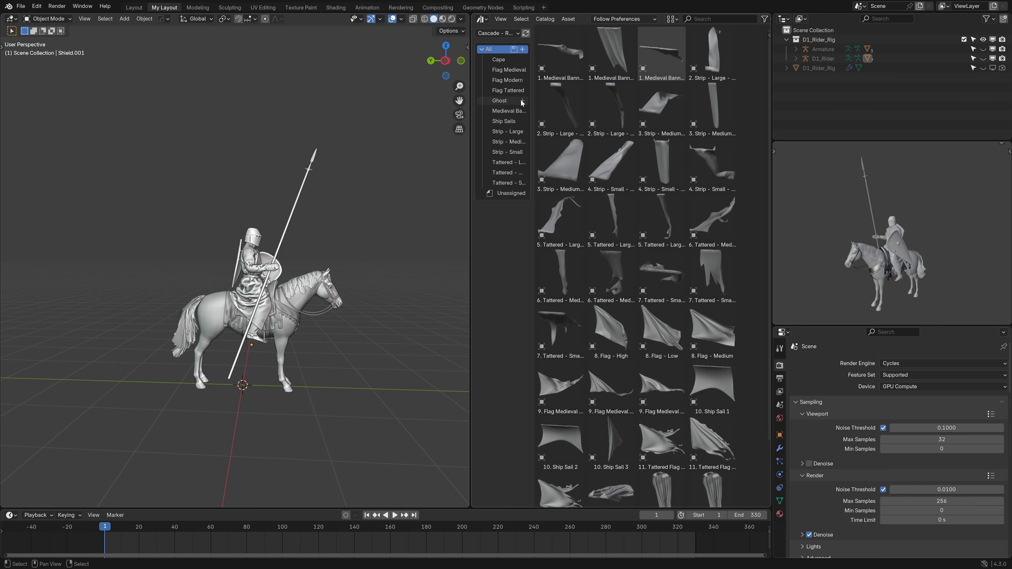
{"action": "left_click_drag", "start_coordinate": [470, 231], "coordinate": [454, 230]}
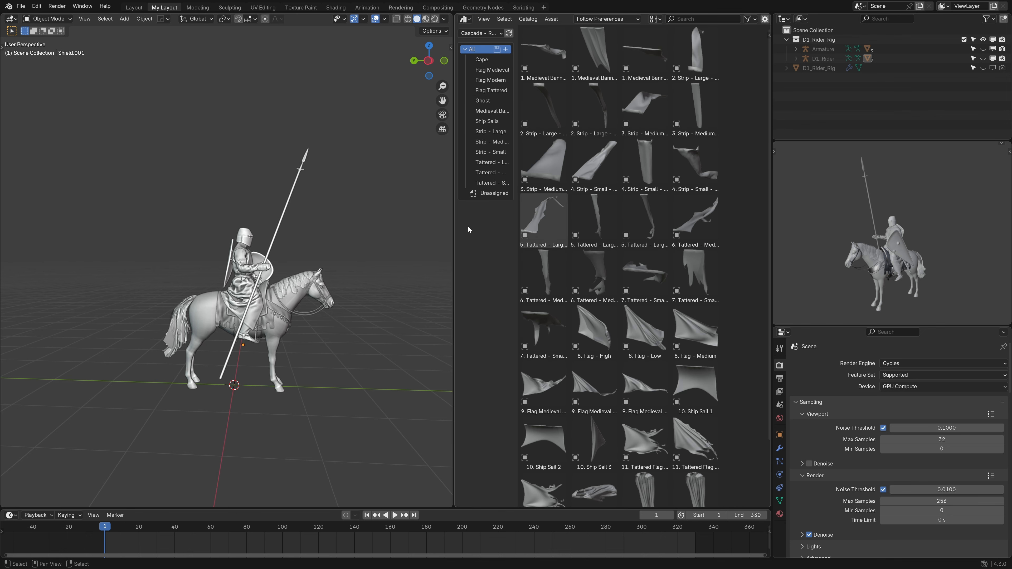
{"action": "scroll", "coordinate": [616, 170], "scroll_direction": "down", "scroll_amount": 3}
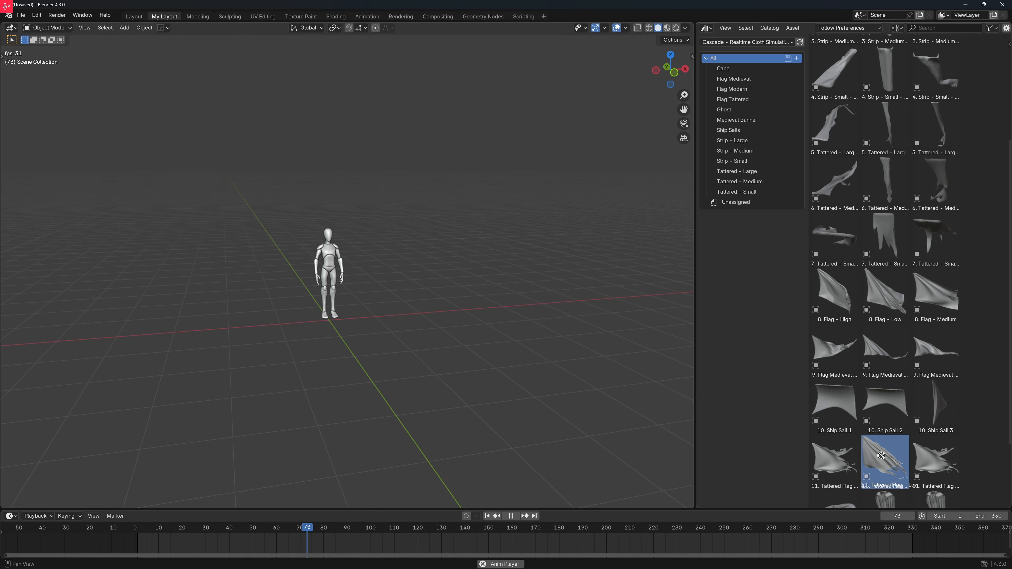
- Add the 11. Tattered Flag - Low, 10. Ship Sail 3, 9. Flag Medieval and 7. Tattered - Small - Low assets around the mannequin
{"action": "left_click_drag", "start_coordinate": [882, 455], "coordinate": [410, 333]}
{"action": "left_click_drag", "start_coordinate": [935, 402], "coordinate": [594, 356]}
{"action": "left_click_drag", "start_coordinate": [885, 350], "coordinate": [255, 347]}
{"action": "left_click_drag", "start_coordinate": [868, 251], "coordinate": [361, 323]}
- Duplicate the 7. Tattered - Small - Low cloth twice, placing each copy farther along and higher beside the mannequin
{"action": "key", "text": "shift+d"}
{"action": "left_click", "coordinate": [387, 283]}
{"action": "key", "text": "shift+d"}
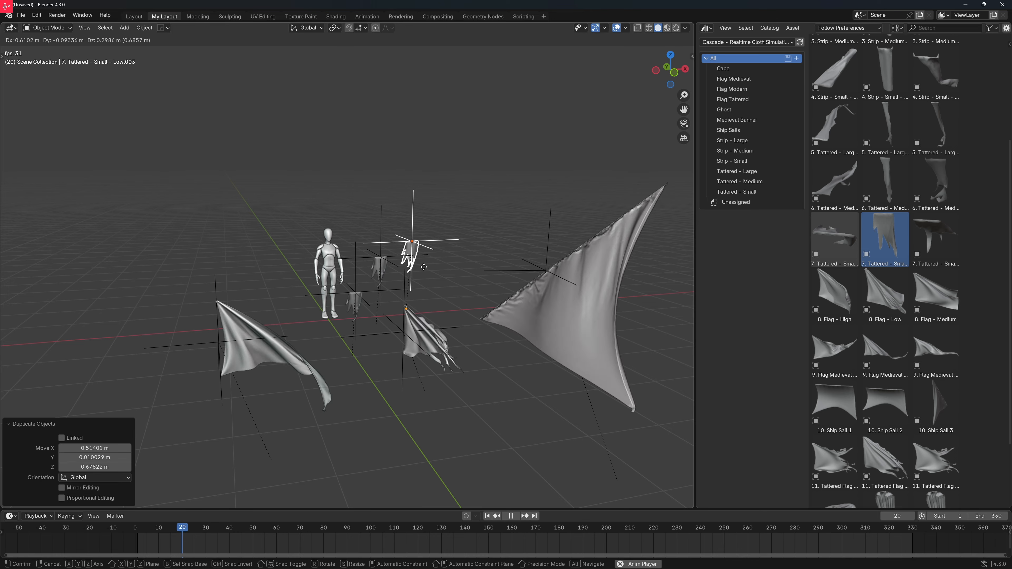
{"action": "left_click", "coordinate": [433, 267]}
{"action": "middle_click_drag", "start_coordinate": [535, 346], "coordinate": [564, 292]}
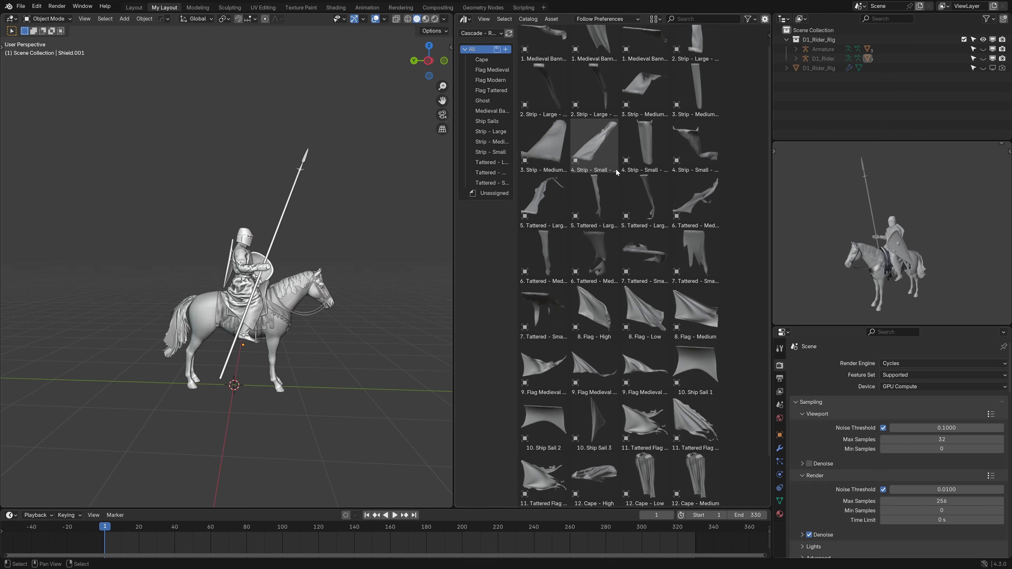
- Add the 9. Flag Medieval - Low asset in front of the mounted knight and play the cloth animation
{"action": "scroll", "coordinate": [616, 170], "scroll_direction": "up", "scroll_amount": 1}
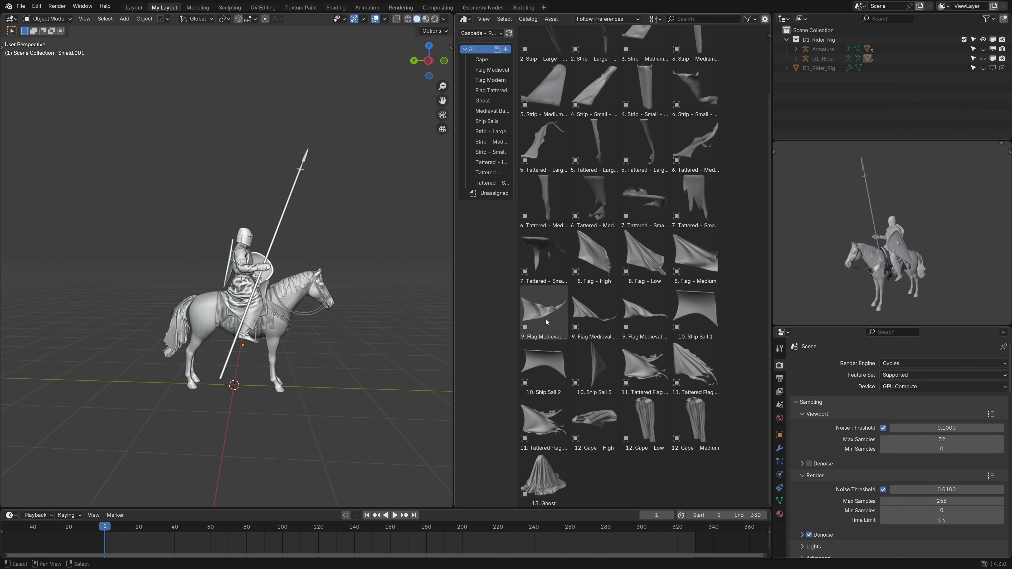
{"action": "left_click_drag", "start_coordinate": [545, 319], "coordinate": [340, 293]}
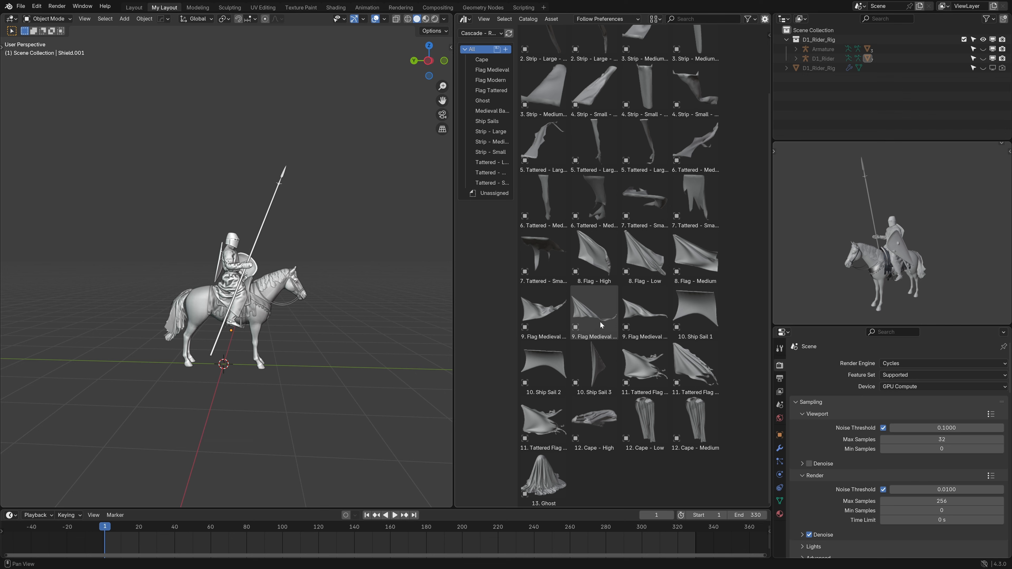
{"action": "left_click_drag", "start_coordinate": [598, 319], "coordinate": [382, 348]}
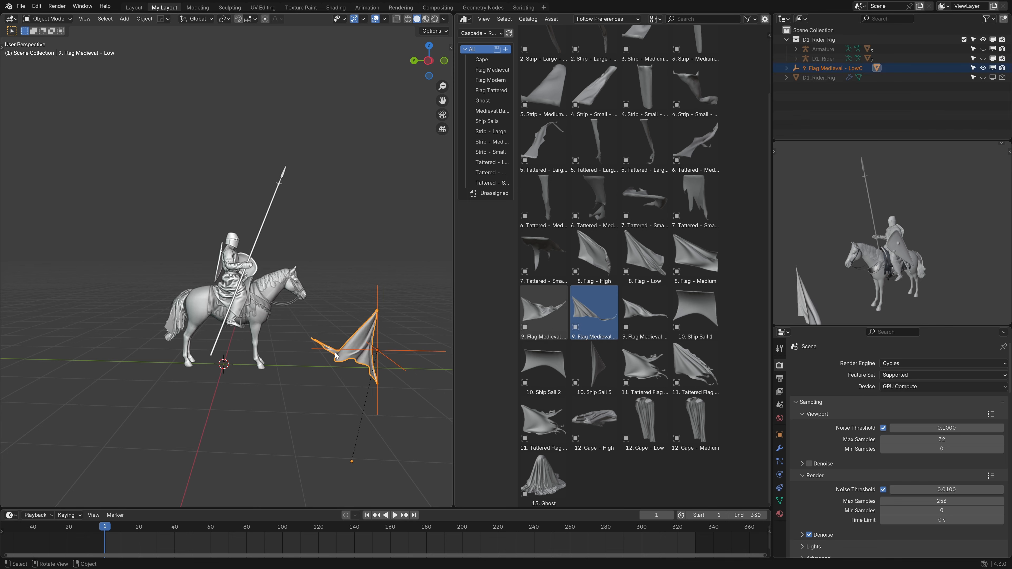
{"action": "middle_click_drag", "start_coordinate": [345, 328], "coordinate": [263, 319]}
{"action": "key", "text": "space"}
{"action": "scroll", "coordinate": [268, 300], "scroll_direction": "down", "scroll_amount": 3}
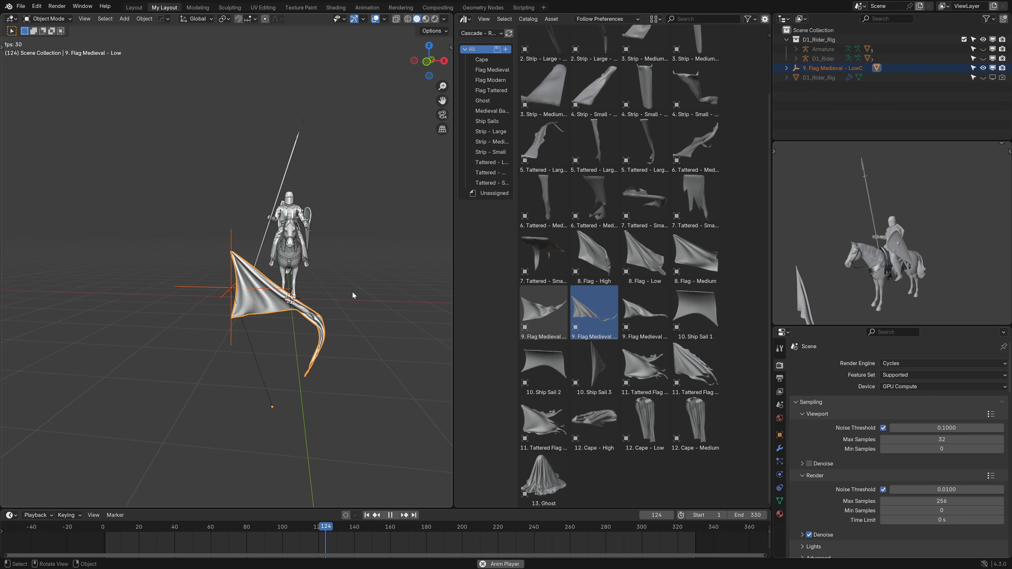
{"action": "middle_click_drag", "start_coordinate": [257, 278], "coordinate": [261, 285]}
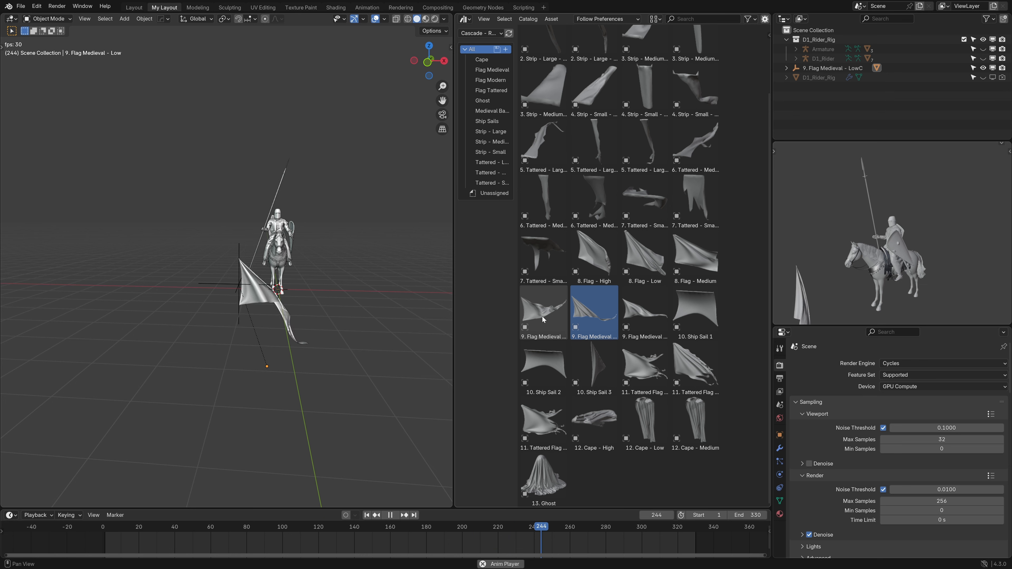
- Add the 9. Flag Medieval - High and 9. Flag Medieval - Medium assets on either side of the Low flag
{"action": "left_click_drag", "start_coordinate": [547, 318], "coordinate": [347, 319]}
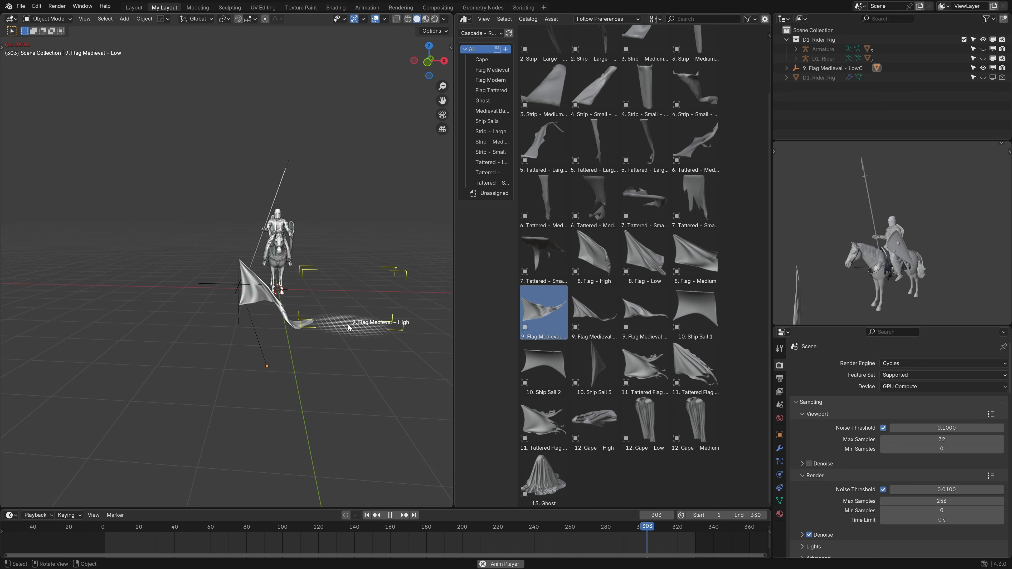
{"action": "left_click", "coordinate": [378, 338]}
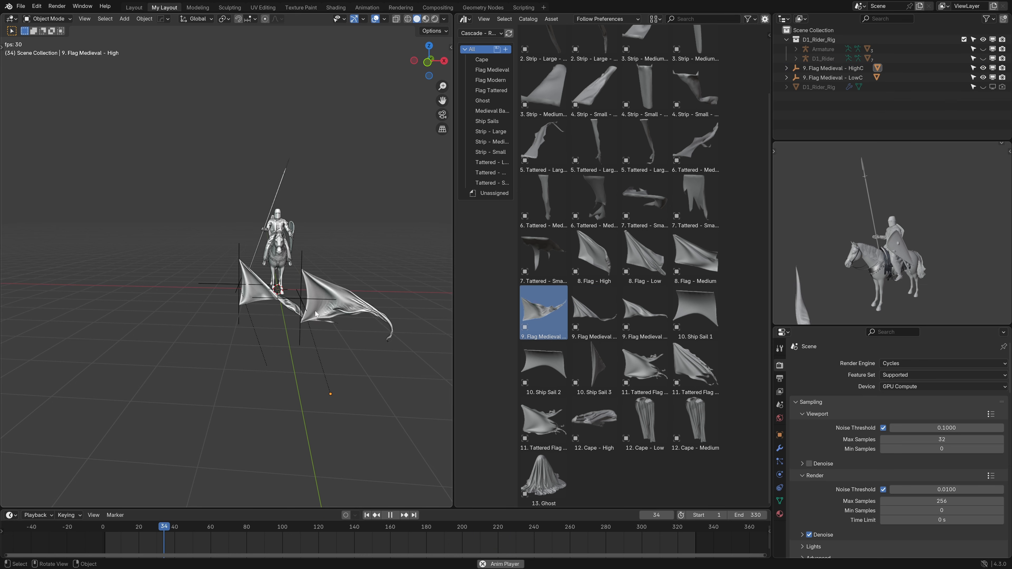
{"action": "mouse_move", "coordinate": [315, 311]}
{"action": "middle_mouse_down"}
{"action": "mouse_move", "coordinate": [336, 317]}
{"action": "mouse_move", "coordinate": [328, 322]}
{"action": "middle_mouse_up"}
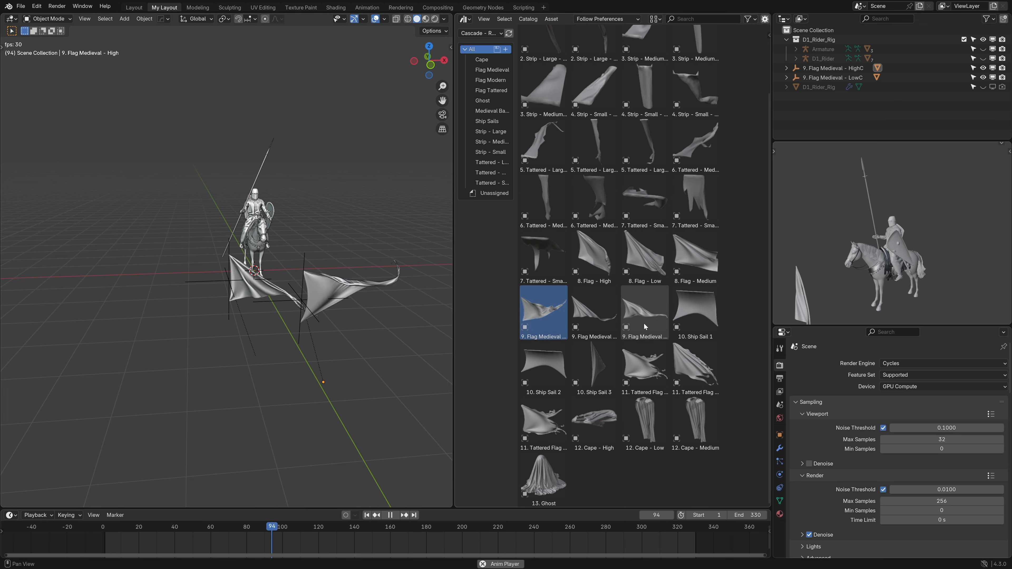
{"action": "left_click_drag", "start_coordinate": [643, 319], "coordinate": [143, 348]}
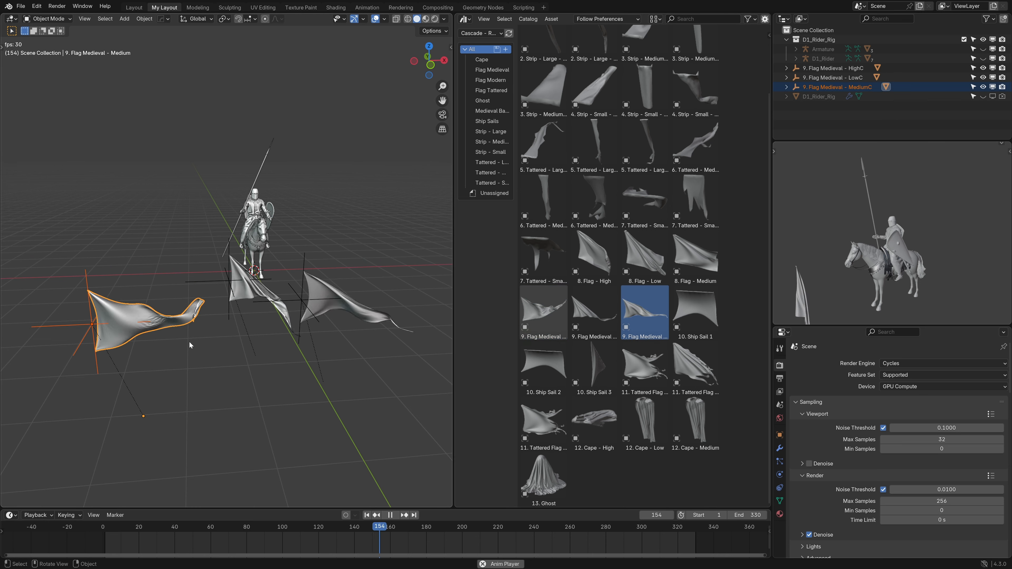
{"action": "middle_click_drag", "start_coordinate": [254, 333], "coordinate": [267, 317], "text": "shift"}
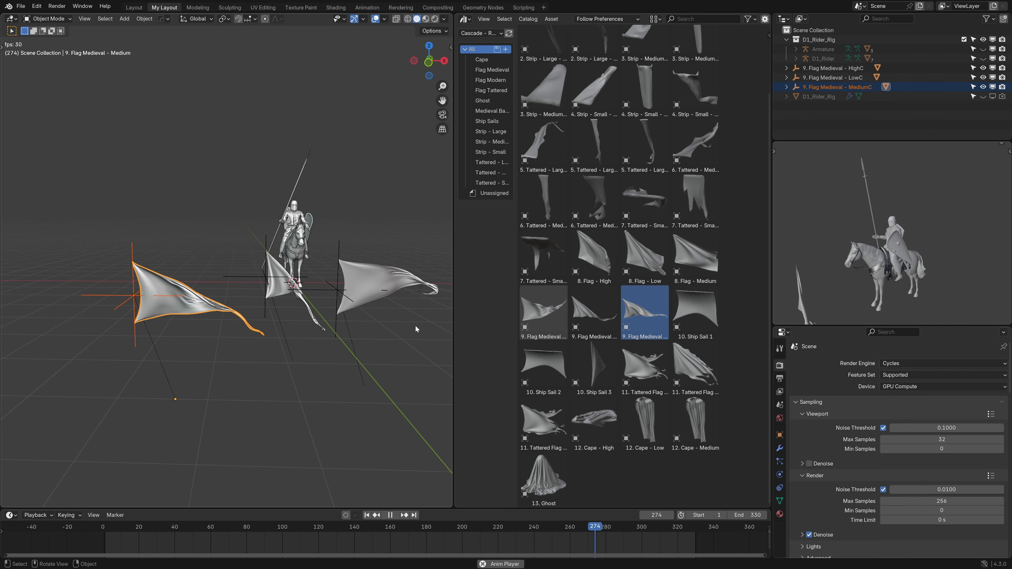
- Widen the 3D view and delete the Low and High medieval flags, keeping only the Medium one
{"action": "left_click_drag", "start_coordinate": [454, 329], "coordinate": [513, 329]}
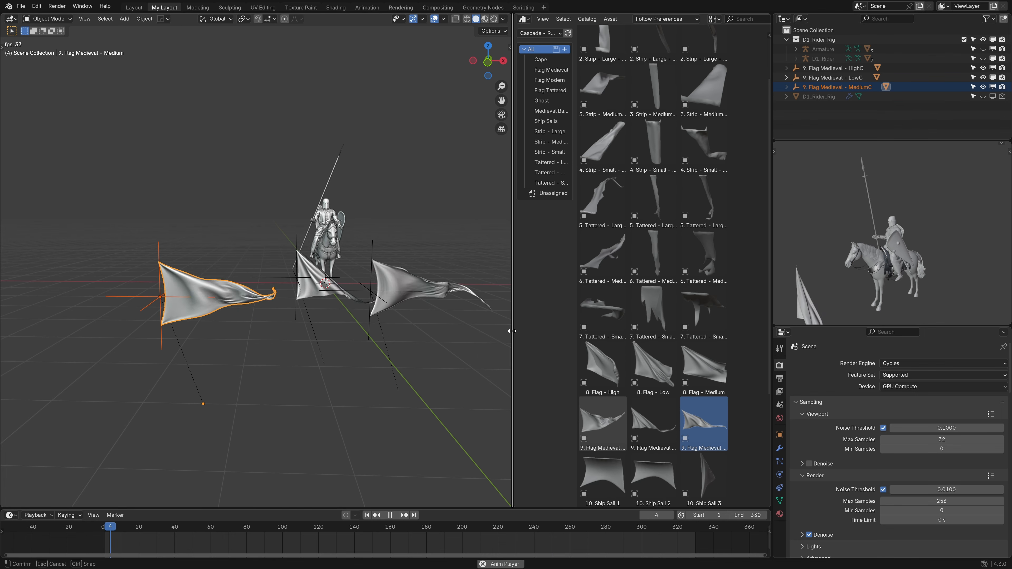
{"action": "middle_click_drag", "start_coordinate": [315, 313], "coordinate": [291, 293]}
{"action": "left_click", "coordinate": [281, 284]}
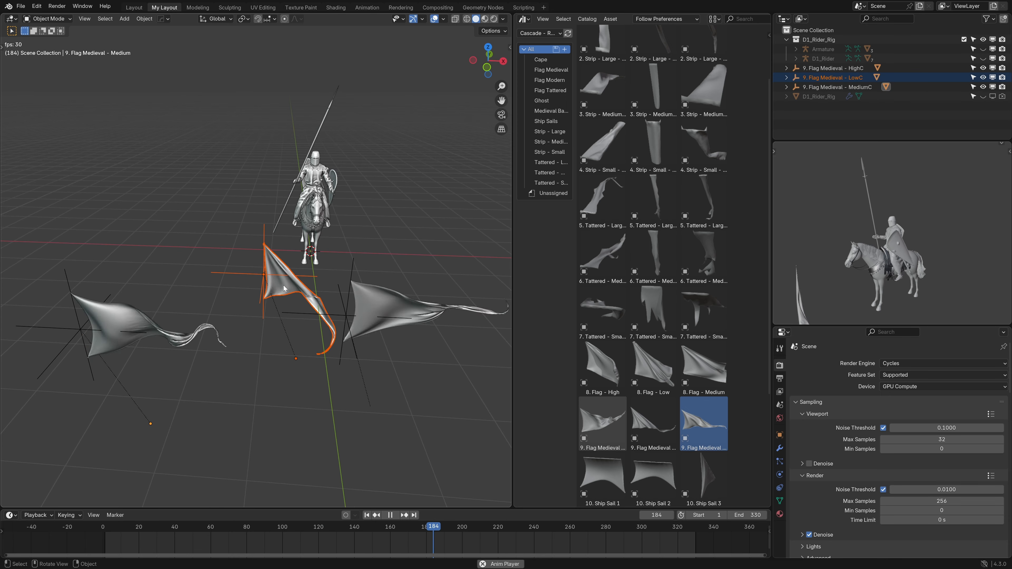
{"action": "key", "text": "x"}
{"action": "left_click", "coordinate": [284, 287]}
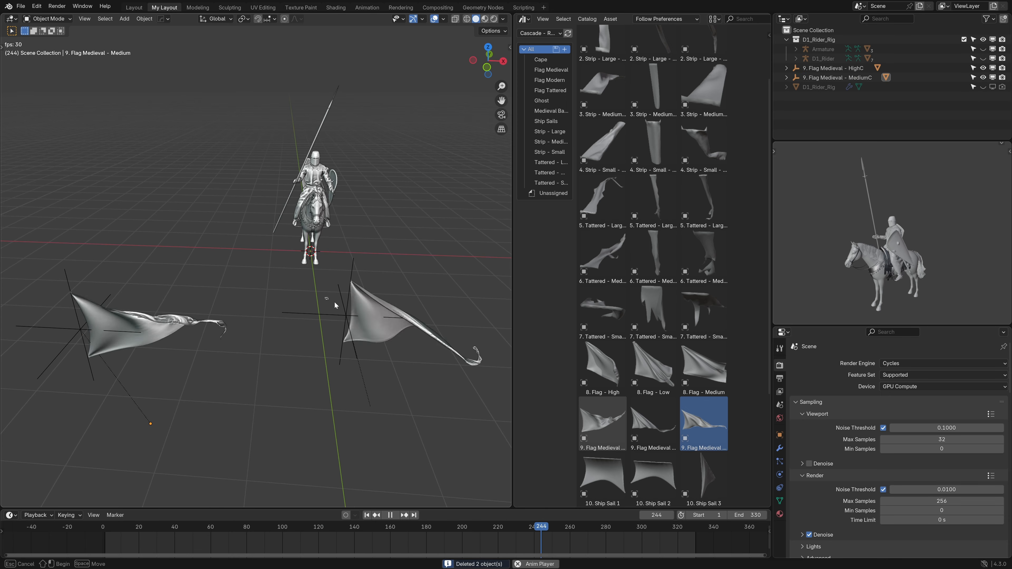
{"action": "left_click", "coordinate": [352, 311]}
{"action": "key", "text": "x"}
{"action": "left_click", "coordinate": [361, 318]}
- Place the 3D cursor on the upper part of the lance and snap the 9. Flag Medieval - MediumC controller to it
{"action": "middle_click_drag", "start_coordinate": [365, 302], "coordinate": [193, 342]}
{"action": "left_click", "coordinate": [184, 351]}
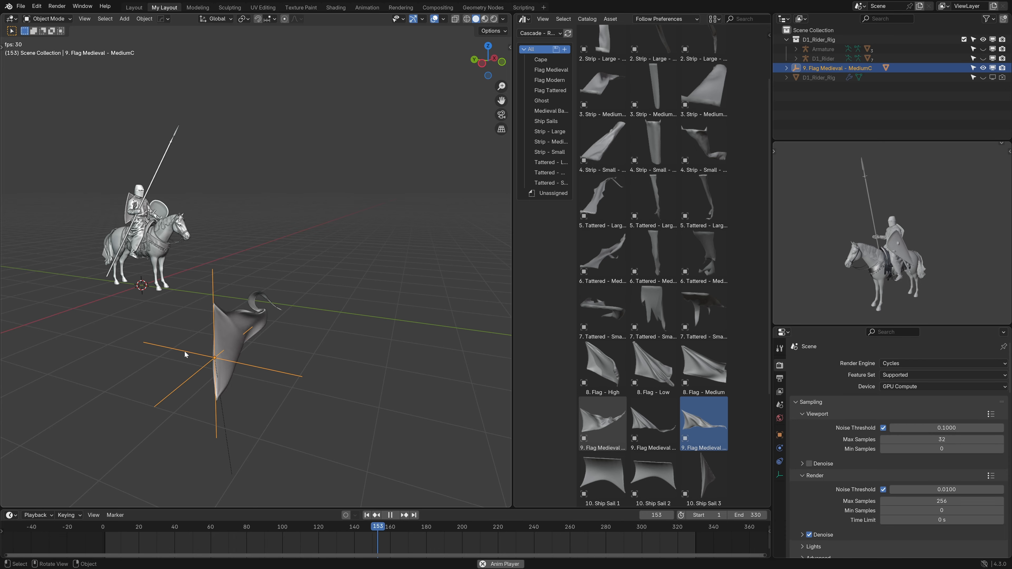
{"action": "middle_click_drag", "start_coordinate": [172, 275], "coordinate": [255, 305], "text": "shift"}
{"action": "middle_click_drag", "start_coordinate": [264, 211], "coordinate": [291, 120], "text": "ctrl"}
{"action": "middle_click_drag", "start_coordinate": [312, 192], "coordinate": [370, 210]}
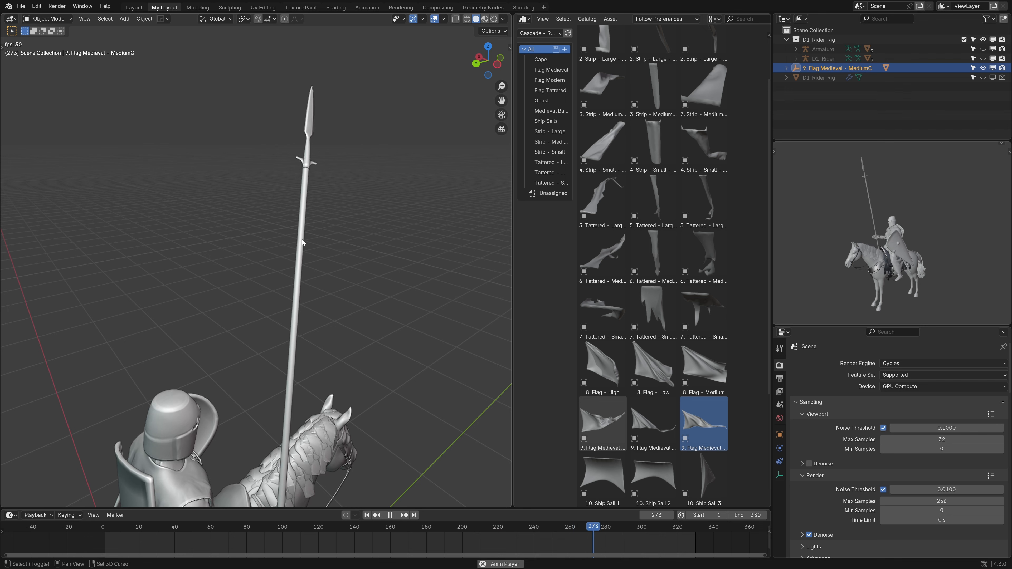
{"action": "scroll", "coordinate": [305, 240], "scroll_direction": "down", "scroll_amount": 6}
{"action": "middle_click_drag", "start_coordinate": [305, 241], "coordinate": [281, 245]}
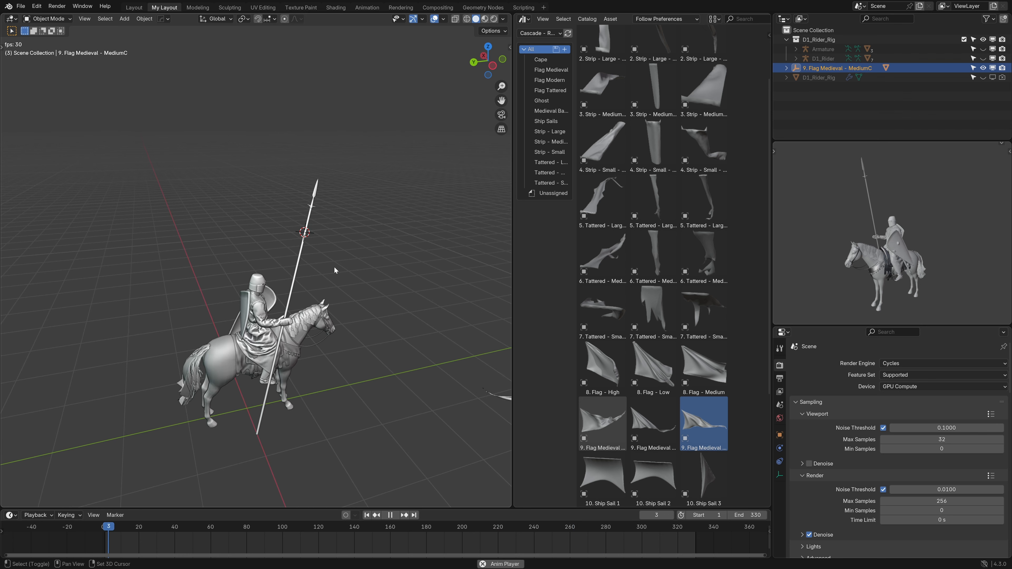
{"action": "key", "text": "shift+s"}
{"action": "left_click", "coordinate": [333, 215]}
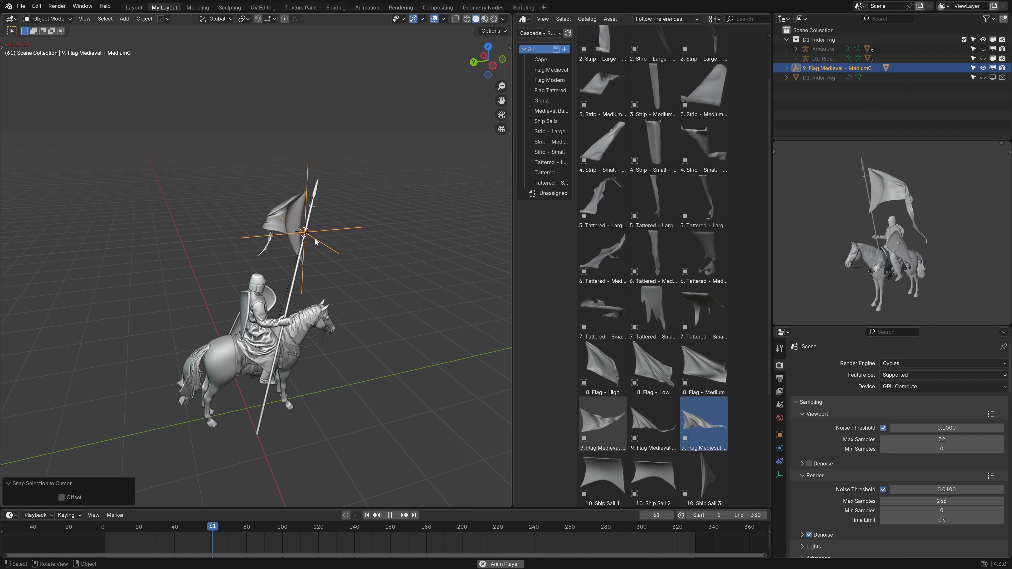
- Turn the flag to stream behind the rider, tilt it -20.8° in side view to match the lance, and scale it to 0.805
{"action": "mouse_move", "coordinate": [310, 242]}
{"action": "middle_mouse_down"}
{"action": "mouse_move", "coordinate": [374, 177]}
{"action": "mouse_move", "coordinate": [389, 219]}
{"action": "mouse_move", "coordinate": [294, 227]}
{"action": "mouse_move", "coordinate": [292, 236]}
{"action": "middle_mouse_up"}
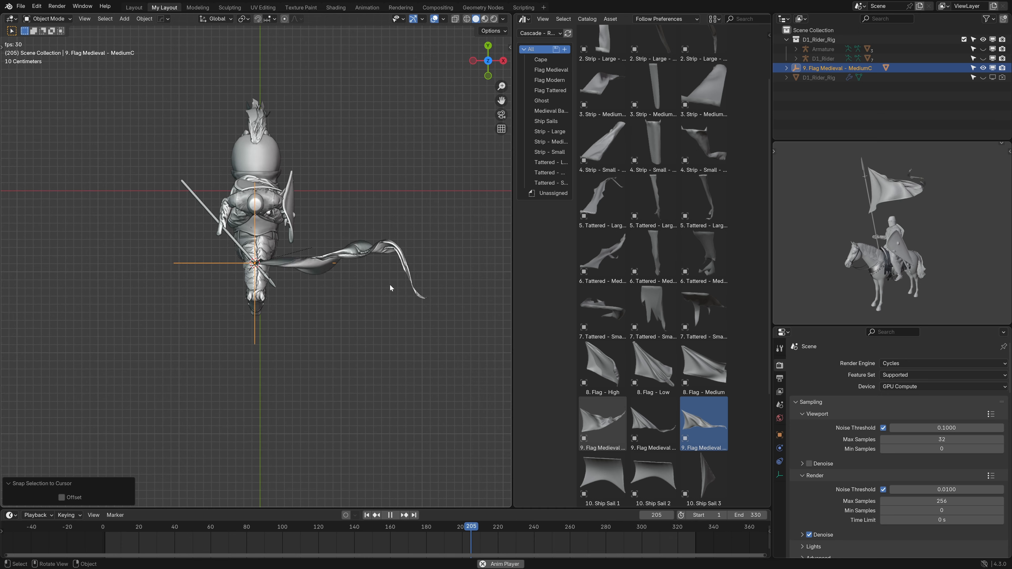
{"action": "key", "text": "r"}
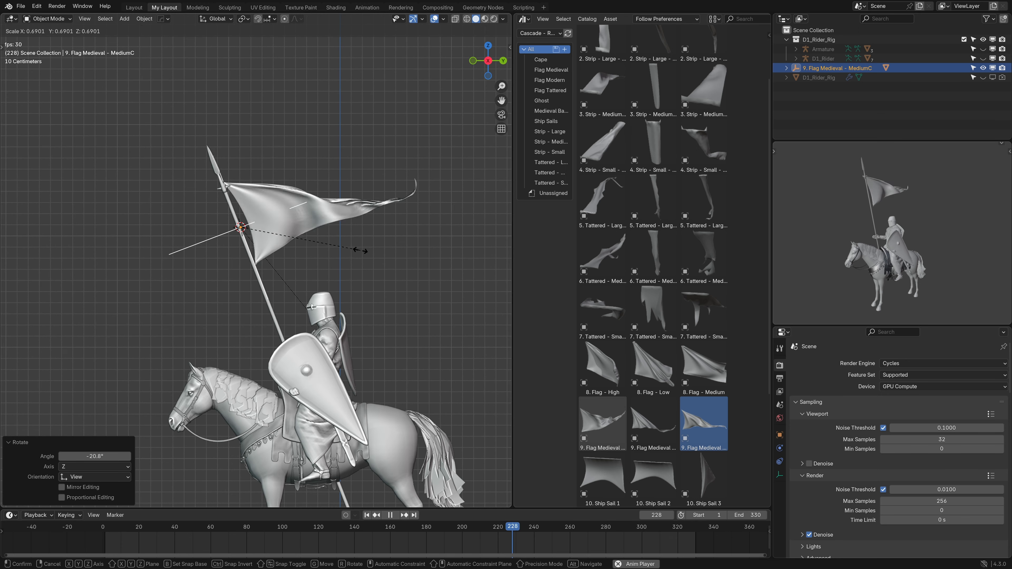
{"action": "left_click", "coordinate": [376, 267]}
- Move the flag down about 0.17 m along the lance and rotate it about 18° in front view to follow the pole
{"action": "scroll", "coordinate": [293, 242], "scroll_direction": "up", "scroll_amount": 2}
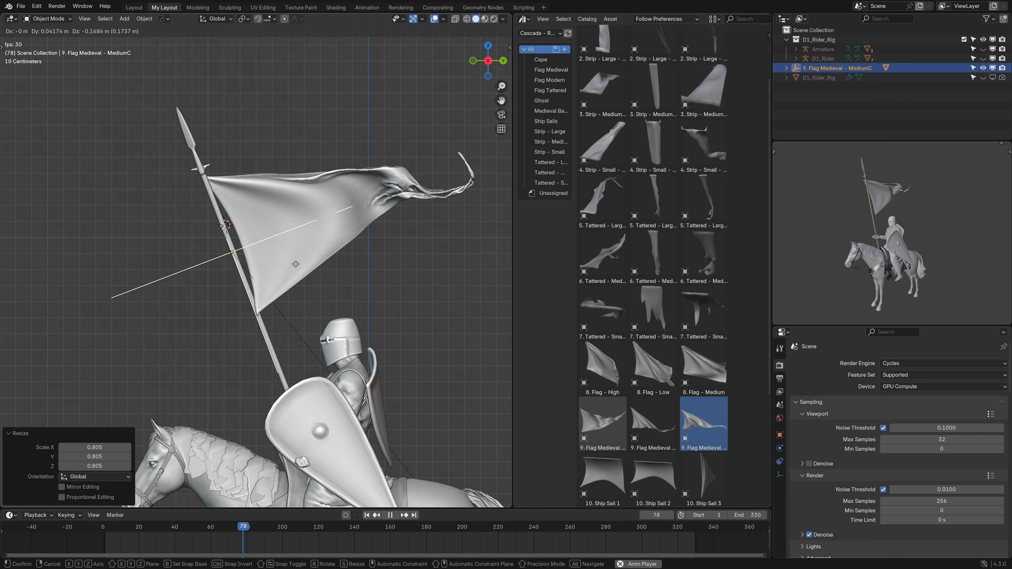
{"action": "key", "text": "KP_1"}
{"action": "key", "text": "r"}
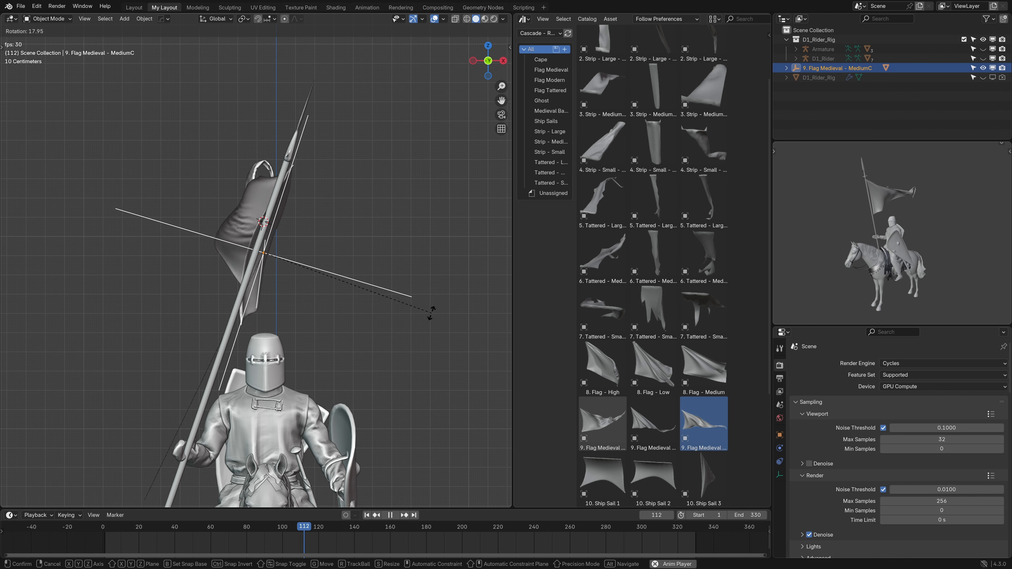
- Add the 12. Cape - High asset and snap it to the 3D cursor placed at the back of the rider's neck
{"action": "left_click", "coordinate": [606, 430]}
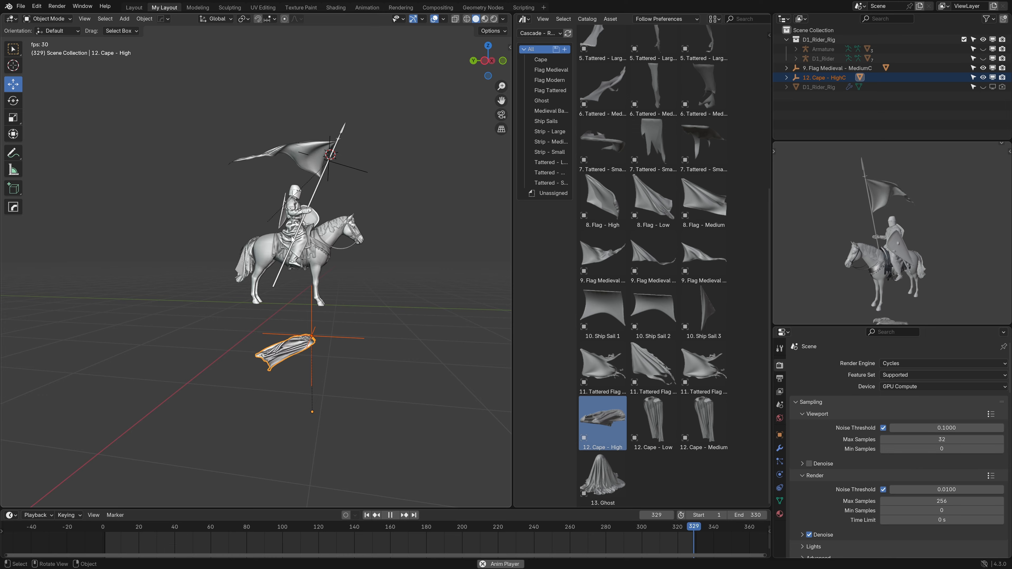
{"action": "scroll", "coordinate": [290, 228], "scroll_direction": "up", "scroll_amount": 6}
{"action": "middle_click_drag", "start_coordinate": [300, 213], "coordinate": [334, 229]}
{"action": "middle_click_drag", "start_coordinate": [360, 248], "coordinate": [309, 215]}
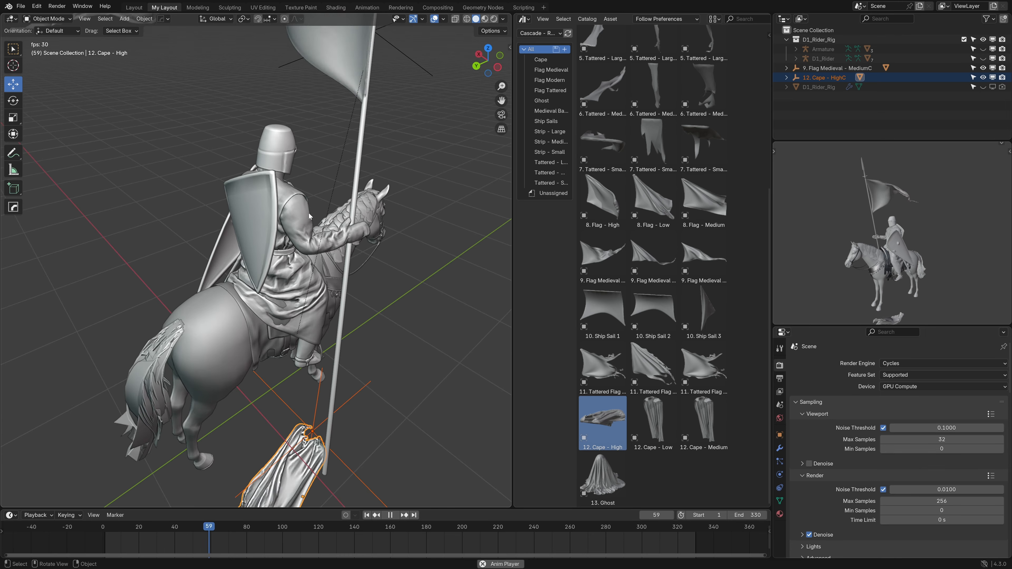
{"action": "right_click", "coordinate": [281, 191], "text": "shift"}
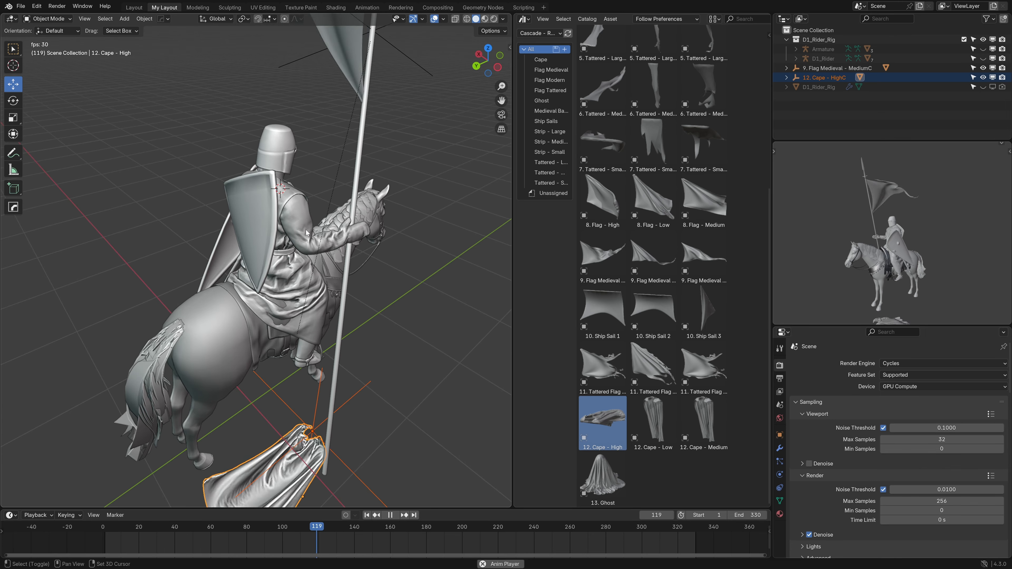
{"action": "key", "text": "shift+s"}
{"action": "left_click", "coordinate": [293, 210]}
- Scale the 12. Cape - High controller up to about 1.417 so the cape suits the rider's size
{"action": "middle_click_drag", "start_coordinate": [293, 212], "coordinate": [232, 186]}
{"action": "scroll", "coordinate": [283, 204], "scroll_direction": "down", "scroll_amount": 5}
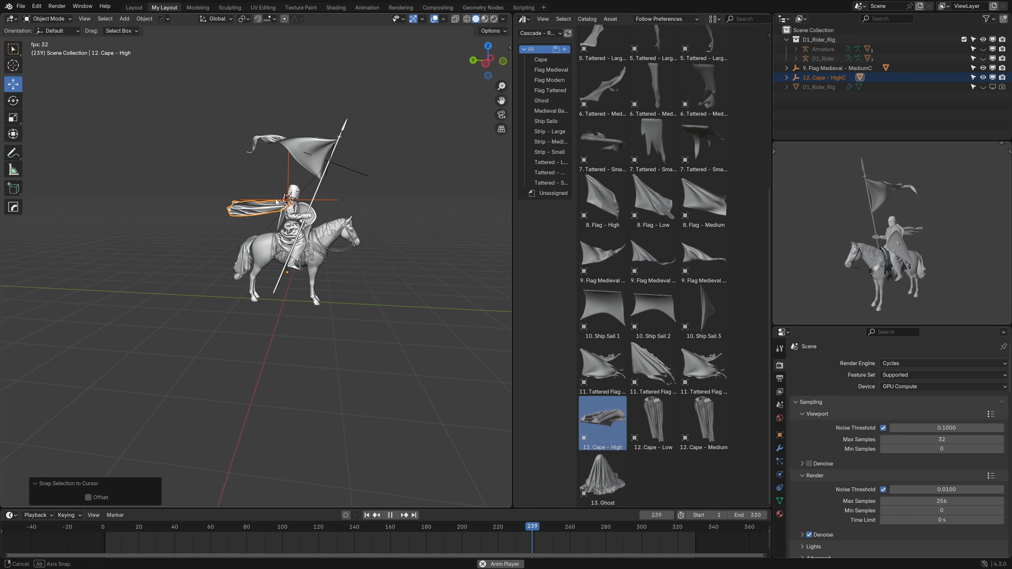
{"action": "scroll", "coordinate": [281, 205], "scroll_direction": "up", "scroll_amount": 3}
{"action": "middle_click_drag", "start_coordinate": [282, 206], "coordinate": [315, 229]}
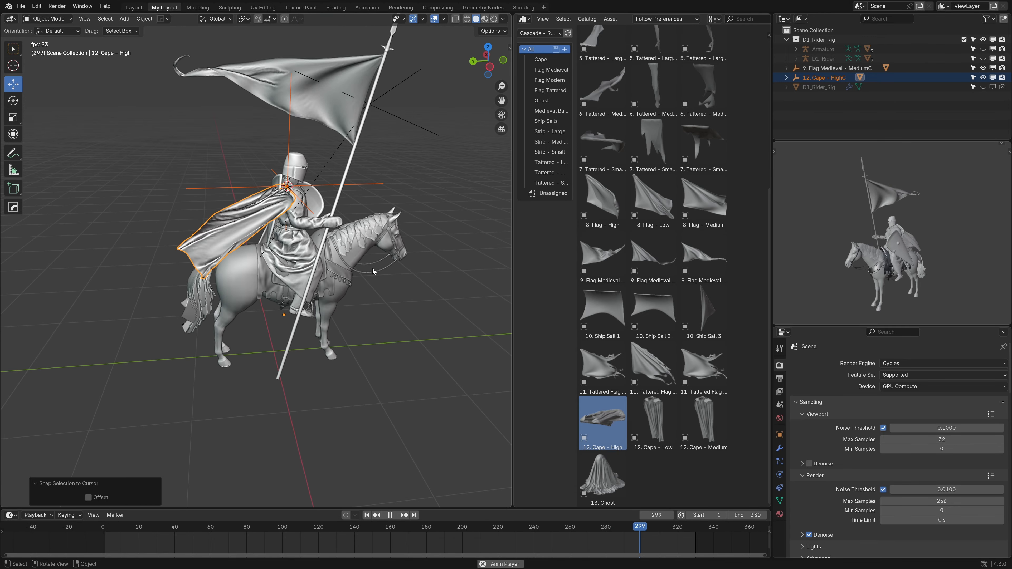
{"action": "key", "text": "s"}
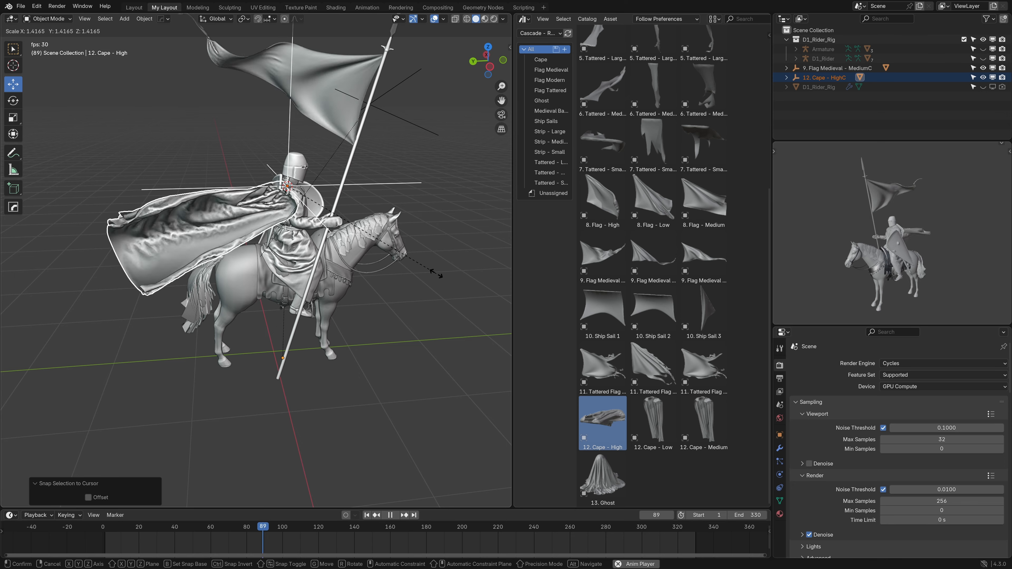
{"action": "left_click", "coordinate": [436, 274]}
- Raise the cape about 0.09 m, shift it along X to centre it on the rider, and rotate it in side view
{"action": "scroll", "coordinate": [312, 222], "scroll_direction": "up", "scroll_amount": 6}
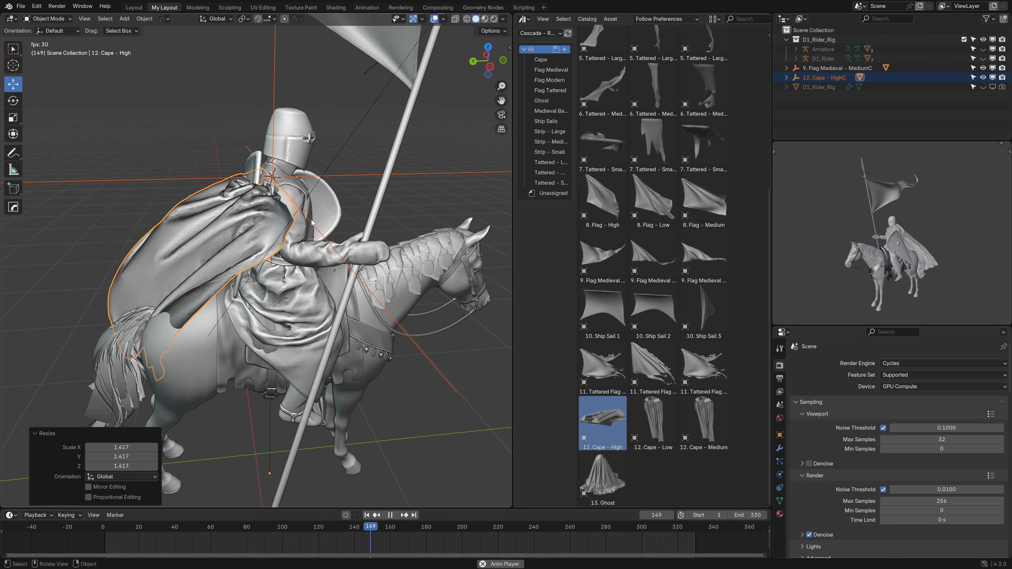
{"action": "key", "text": "g"}
{"action": "key", "text": "z"}
{"action": "key", "text": "g"}
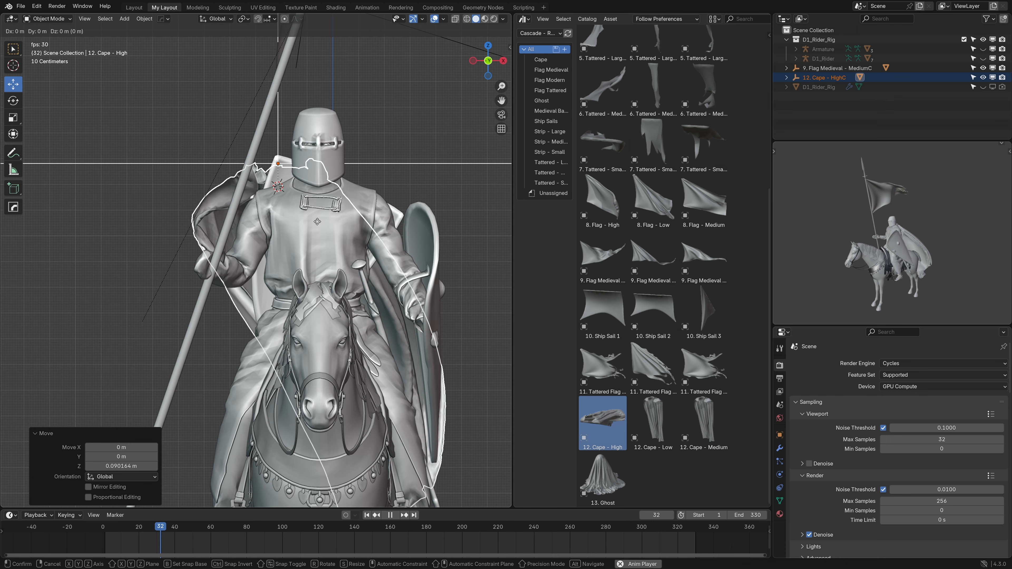
{"action": "key", "text": "x"}
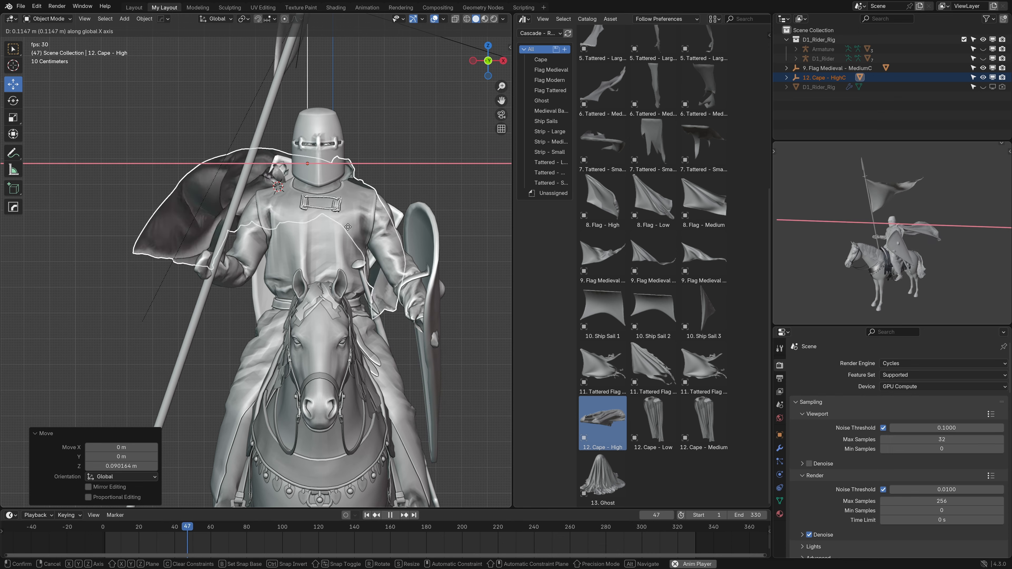
{"action": "left_click", "coordinate": [357, 231]}
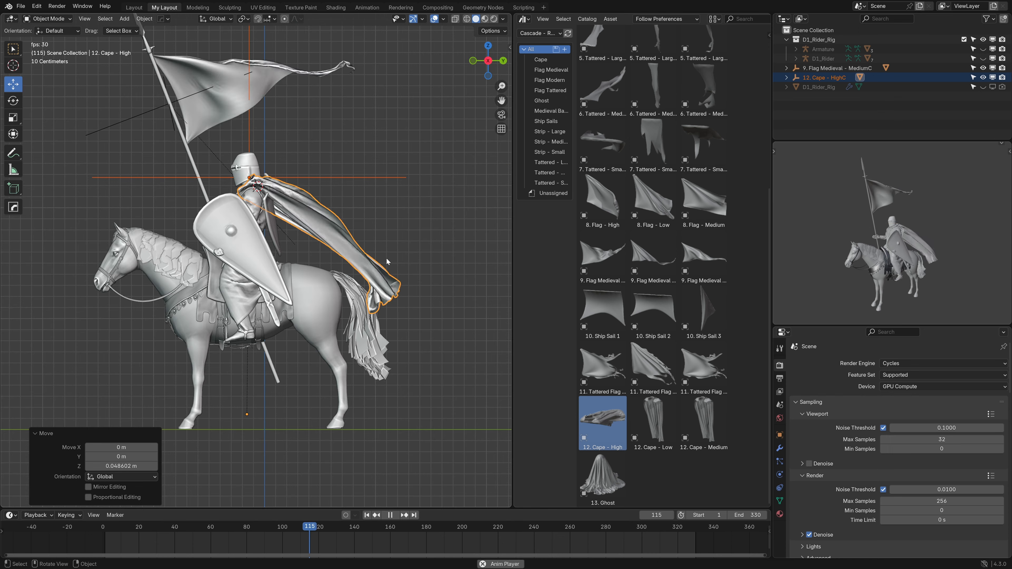
{"action": "key", "text": "r"}
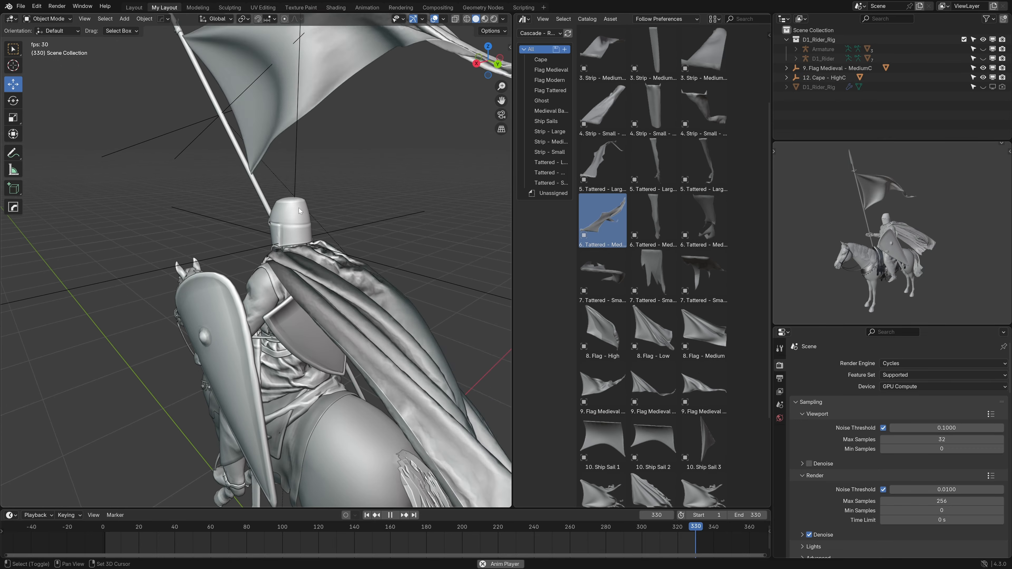
- Add the 6. Tattered - Medium - High asset to the scene beside the mounted knight
{"action": "scroll", "coordinate": [299, 210], "scroll_direction": "down", "scroll_amount": 4}
{"action": "middle_click_drag", "start_coordinate": [263, 220], "coordinate": [297, 223]}
{"action": "scroll", "coordinate": [299, 222], "scroll_direction": "down", "scroll_amount": 3}
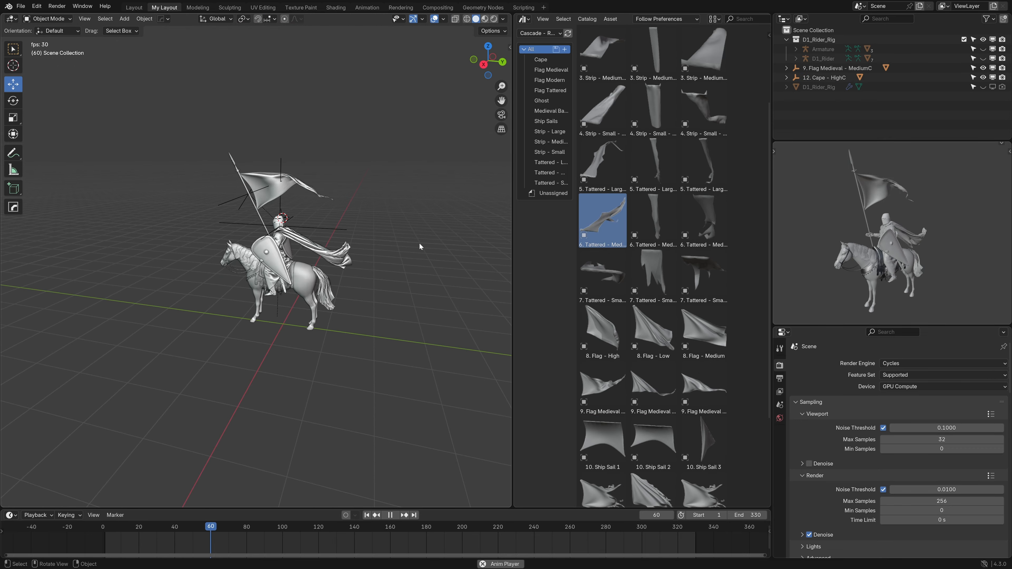
{"action": "left_click_drag", "start_coordinate": [397, 344], "coordinate": [396, 344]}
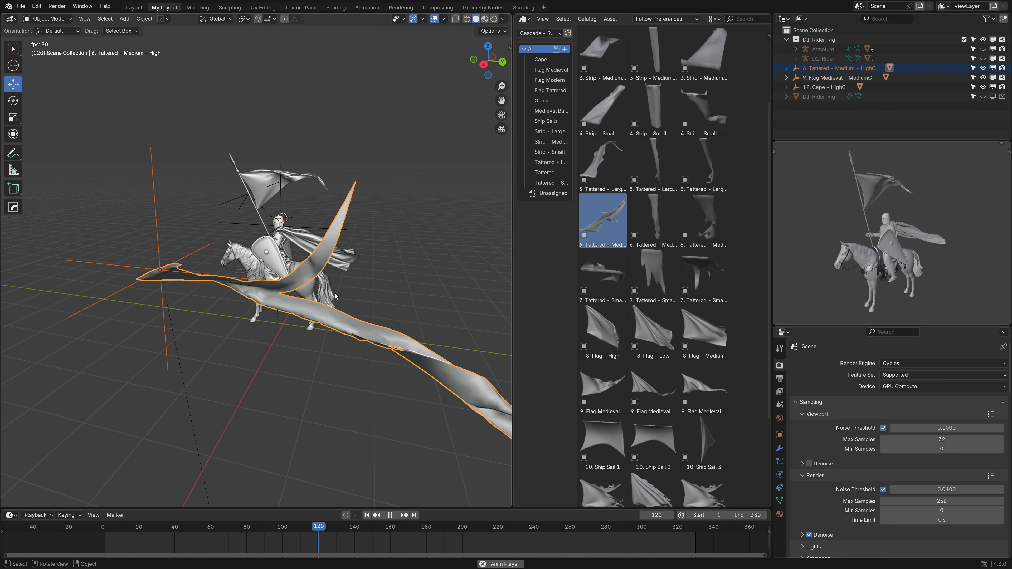
{"action": "scroll", "coordinate": [324, 298], "scroll_direction": "down", "scroll_amount": 3}
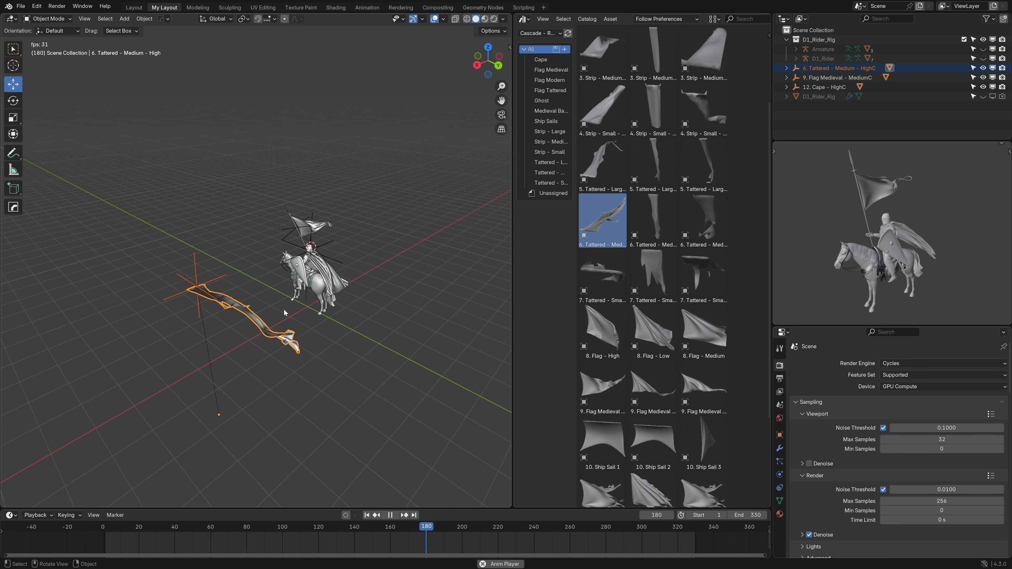
- Snap the tattered strip's controller to the 3D cursor at the back of the helmet and scale it to about 0.21
{"action": "key", "text": "shift+s"}
{"action": "left_click", "coordinate": [323, 263]}
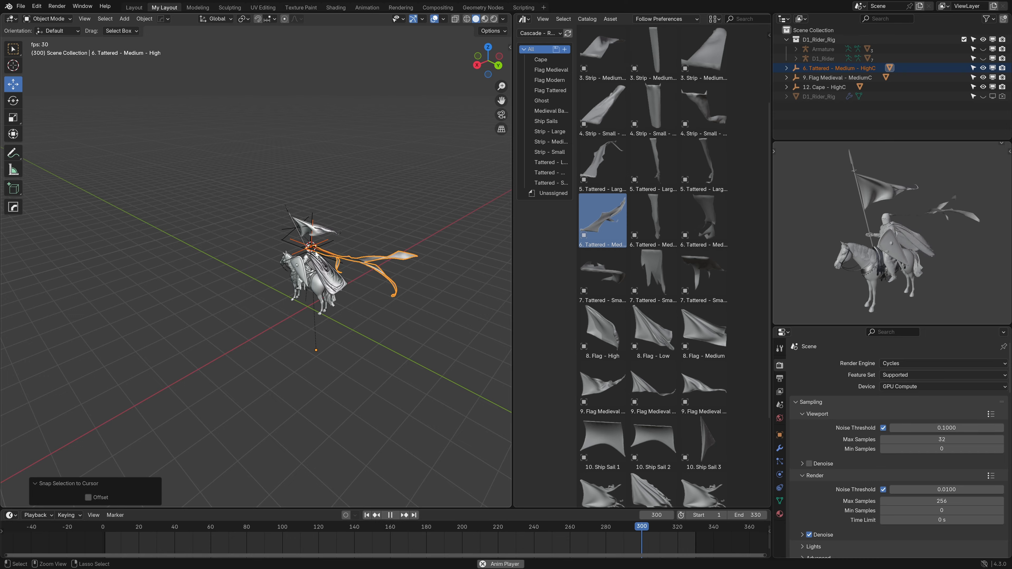
{"action": "scroll", "coordinate": [315, 196], "scroll_direction": "up", "scroll_amount": 5}
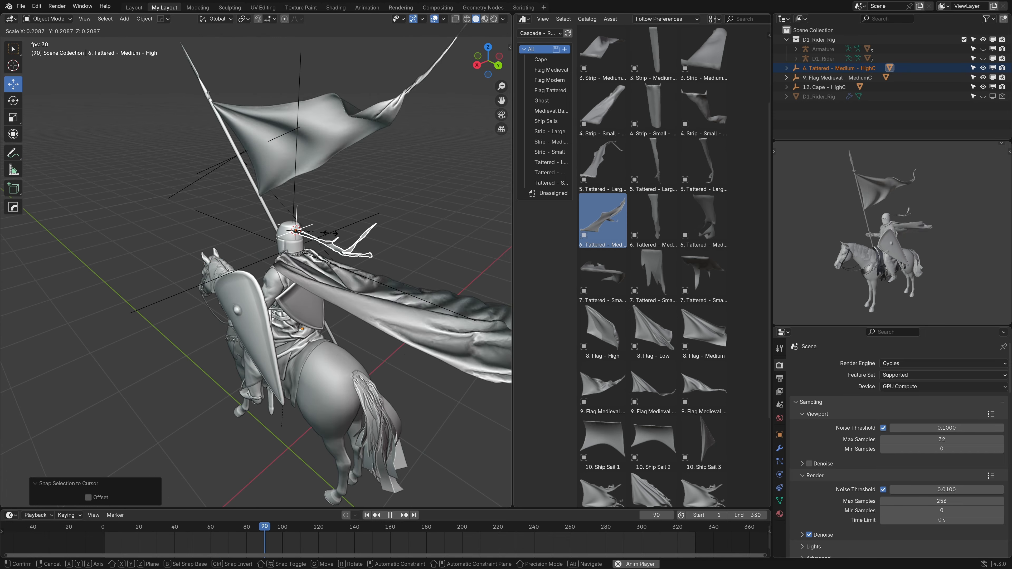
{"action": "key", "text": "s"}
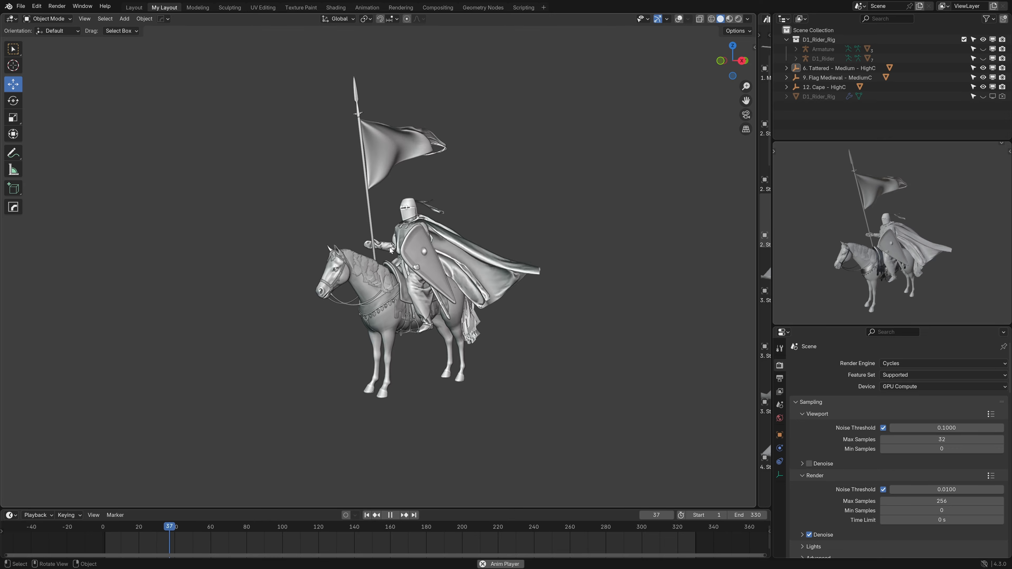
- Export the rider, horse and cloth pieces as the Alembic file Huntsman.abc in the Huntsman_abc folder
{"action": "middle_click_drag", "start_coordinate": [398, 248], "coordinate": [68, 250]}
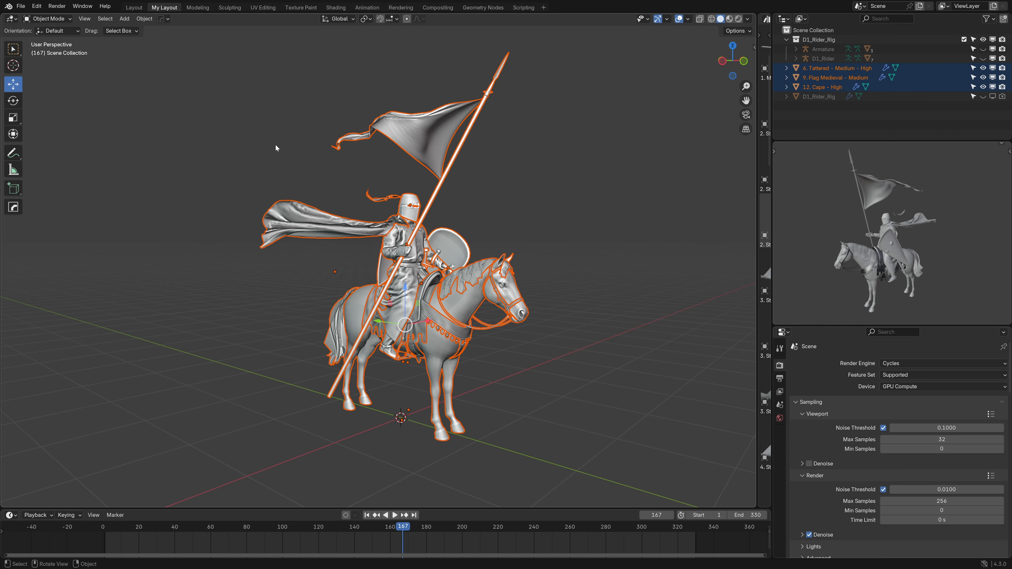
{"action": "middle_click_drag", "start_coordinate": [283, 144], "coordinate": [336, 182], "text": "ctrl"}
{"action": "left_click", "coordinate": [21, 6]}
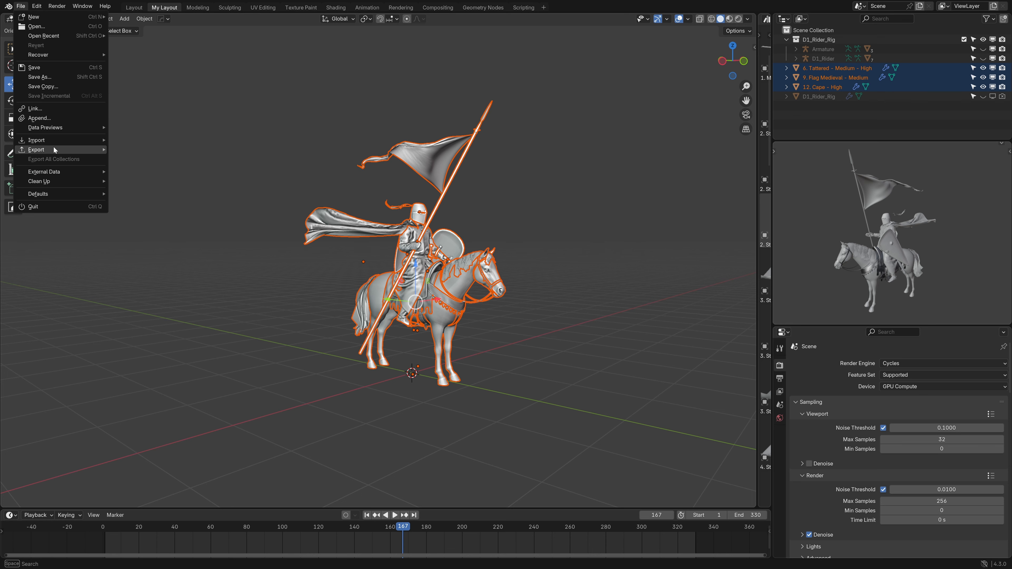
{"action": "mouse_move", "coordinate": [53, 150]}
{"action": "left_click", "coordinate": [131, 159]}
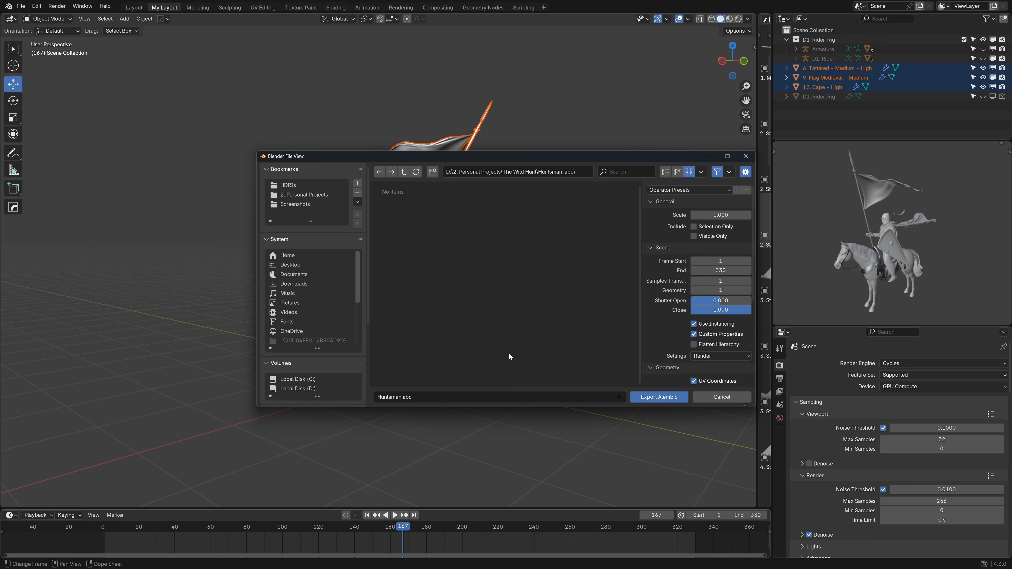
{"action": "left_click", "coordinate": [662, 398]}
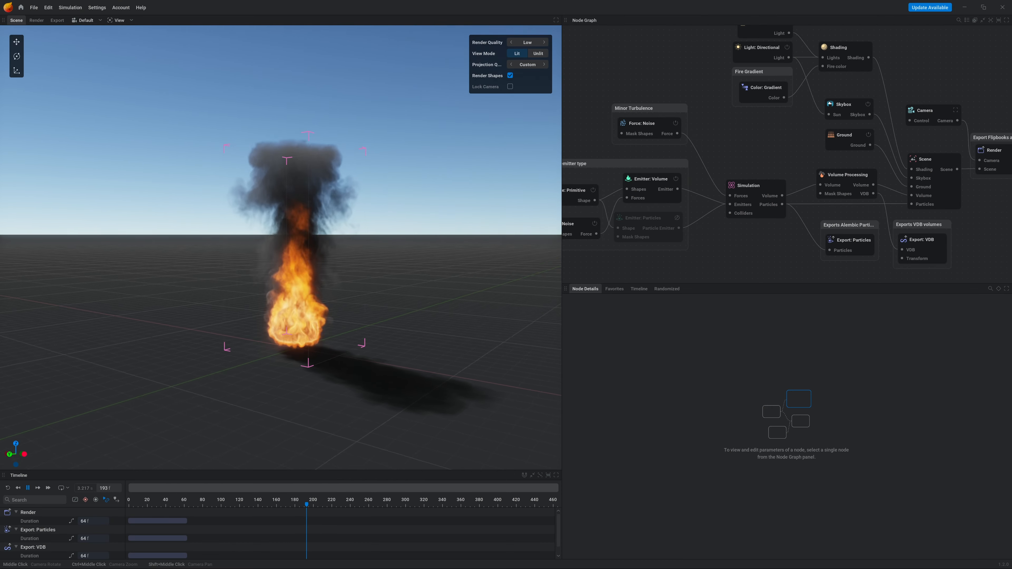
- Switch to EmberGen and disable the Shape: Primitive node in the emitter group
{"action": "mouse_move", "coordinate": [247, 275]}
{"action": "middle_mouse_down"}
{"action": "mouse_move", "coordinate": [382, 243]}
{"action": "mouse_move", "coordinate": [407, 257]}
{"action": "middle_mouse_up"}
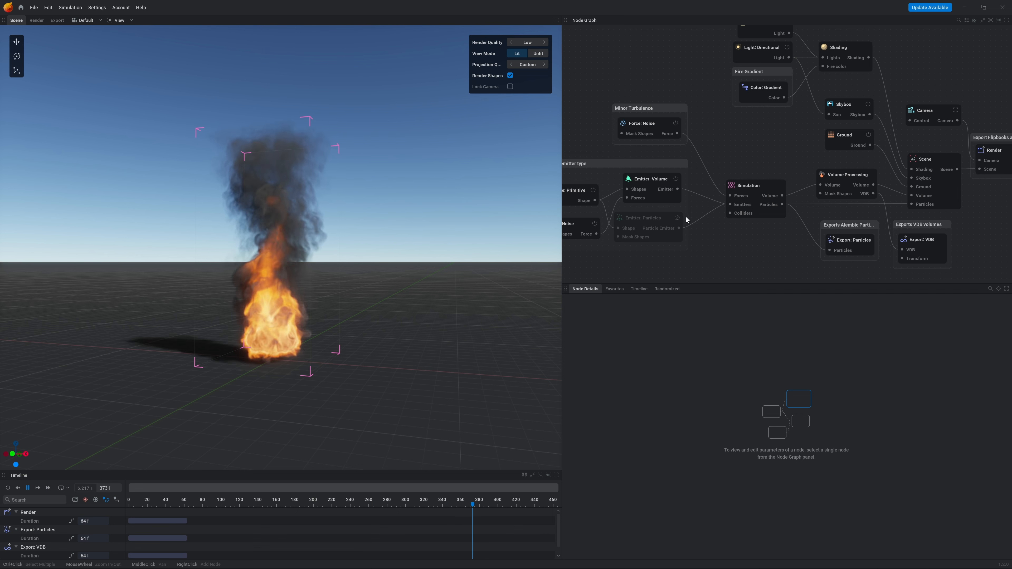
{"action": "middle_click_drag", "start_coordinate": [662, 207], "coordinate": [851, 200]}
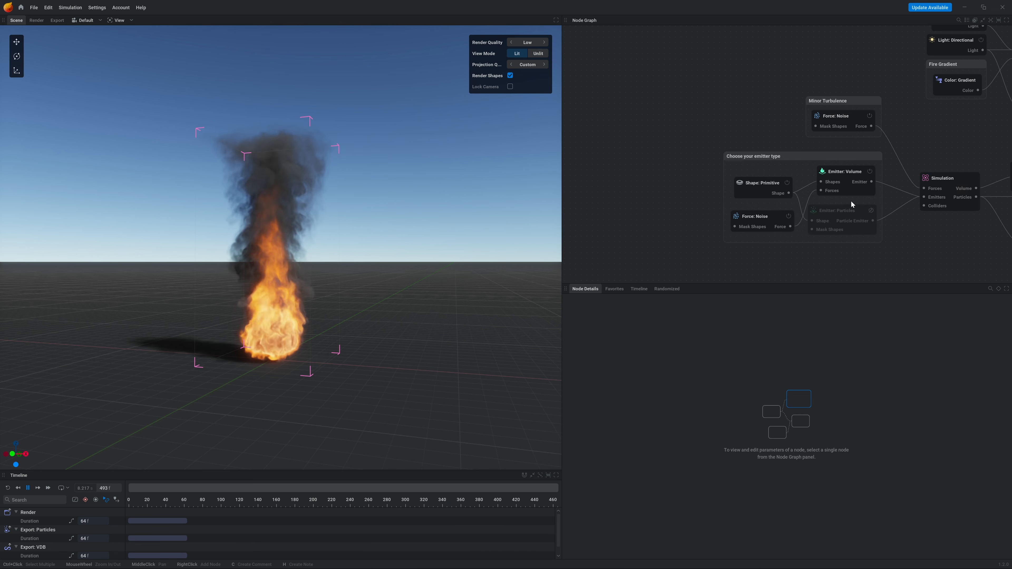
{"action": "left_click", "coordinate": [788, 184]}
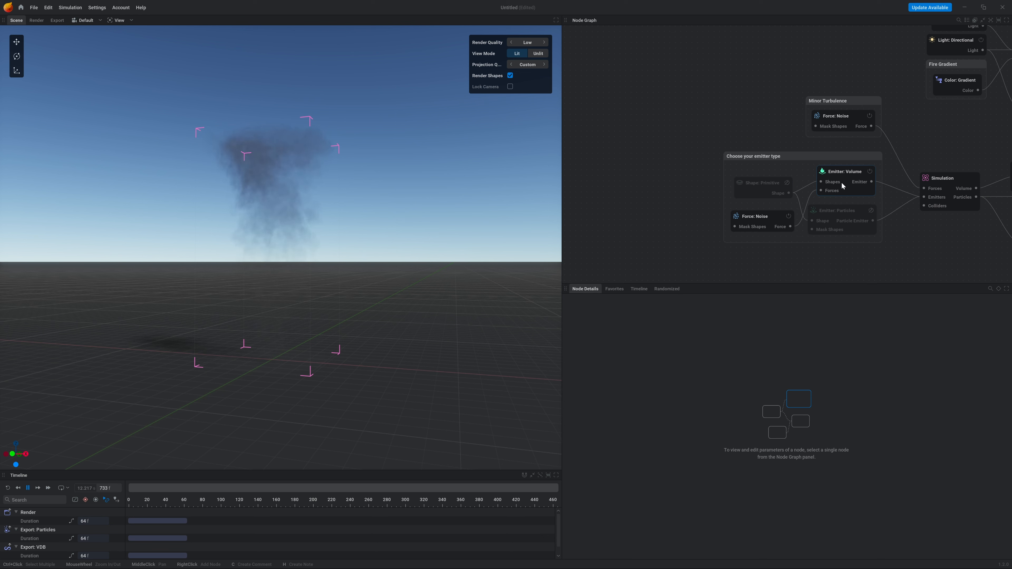
- Add an Import node feeding its Geometry into the Shapes input of Emitter: Volume and load Huntsman.abc into it
{"action": "left_click_drag", "start_coordinate": [821, 182], "coordinate": [692, 154]}
{"action": "left_click", "coordinate": [656, 163]}
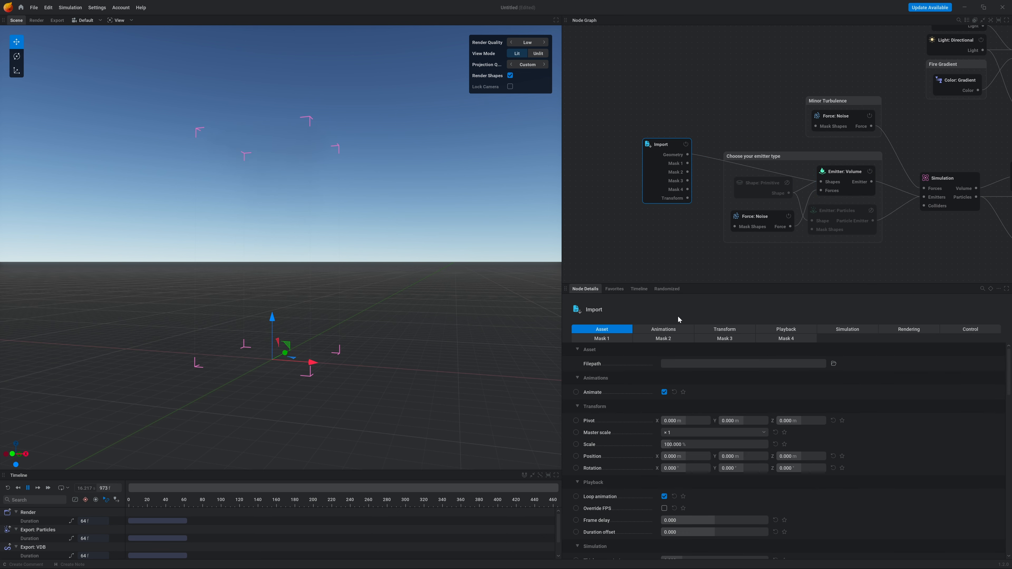
{"action": "left_click", "coordinate": [833, 365]}
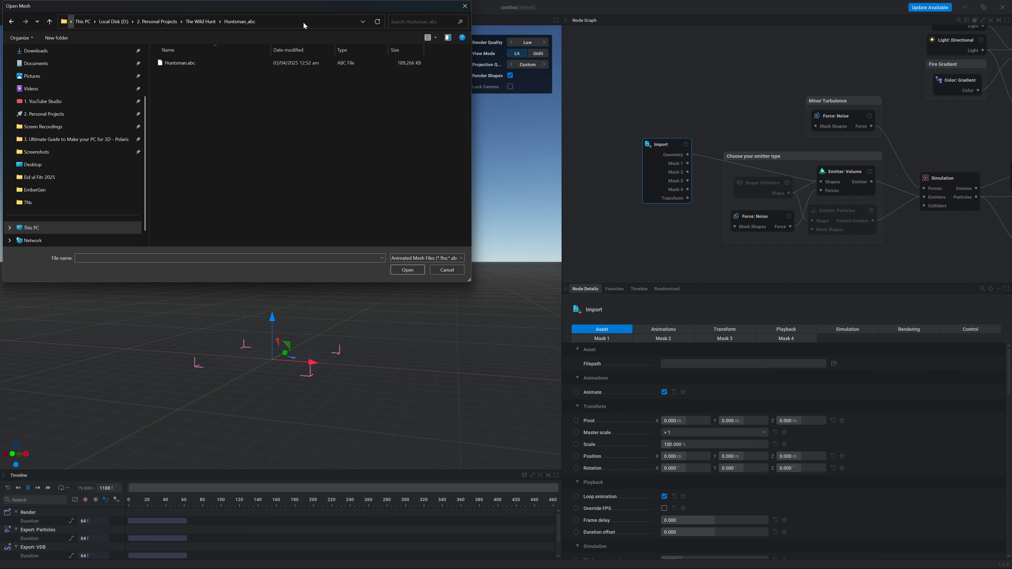
{"action": "double_click", "coordinate": [180, 64]}
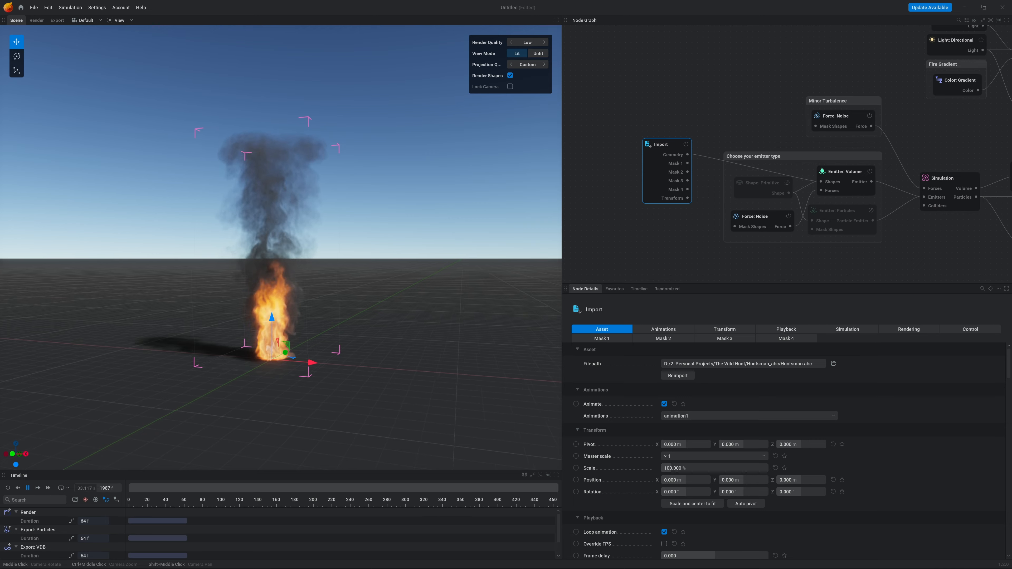
- Set the Import node's master scale to × 10
{"action": "mouse_move", "coordinate": [272, 303]}
{"action": "middle_mouse_down"}
{"action": "mouse_move", "coordinate": [307, 323]}
{"action": "mouse_move", "coordinate": [402, 329]}
{"action": "mouse_move", "coordinate": [458, 305]}
{"action": "mouse_move", "coordinate": [286, 318]}
{"action": "mouse_move", "coordinate": [333, 387]}
{"action": "mouse_move", "coordinate": [227, 170]}
{"action": "mouse_move", "coordinate": [287, 277]}
{"action": "middle_mouse_up"}
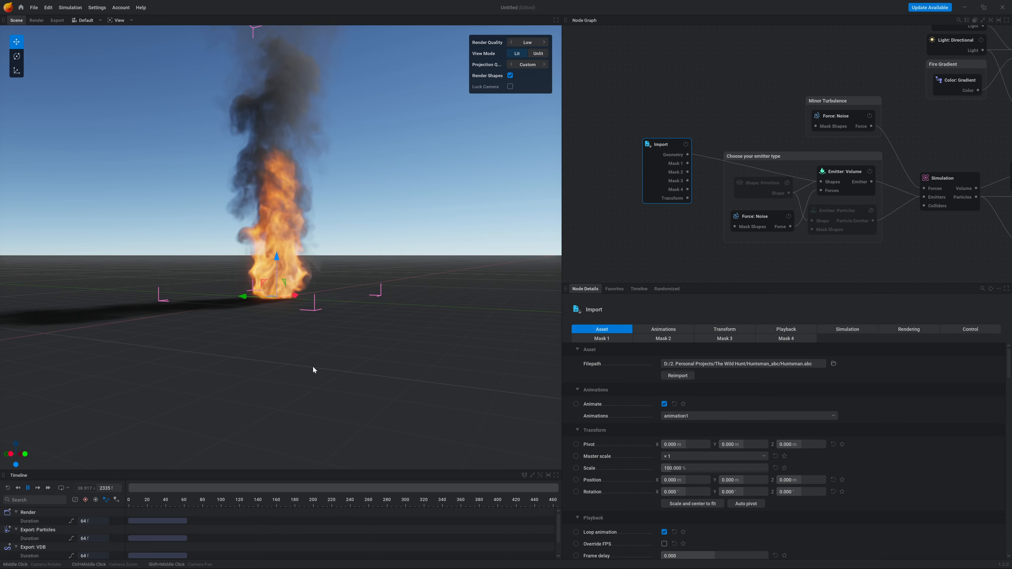
{"action": "scroll", "coordinate": [276, 283], "scroll_direction": "up", "scroll_amount": 5}
{"action": "middle_click_drag", "start_coordinate": [281, 324], "coordinate": [132, 335], "text": "shift"}
{"action": "middle_click_drag", "start_coordinate": [133, 286], "coordinate": [299, 343]}
{"action": "scroll", "coordinate": [296, 289], "scroll_direction": "down", "scroll_amount": 5}
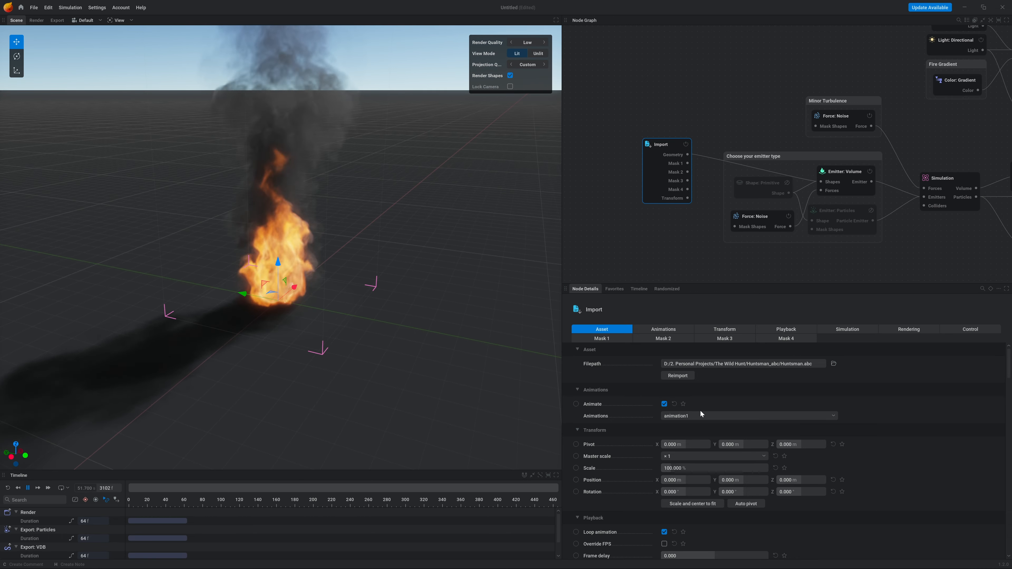
{"action": "left_click", "coordinate": [711, 457]}
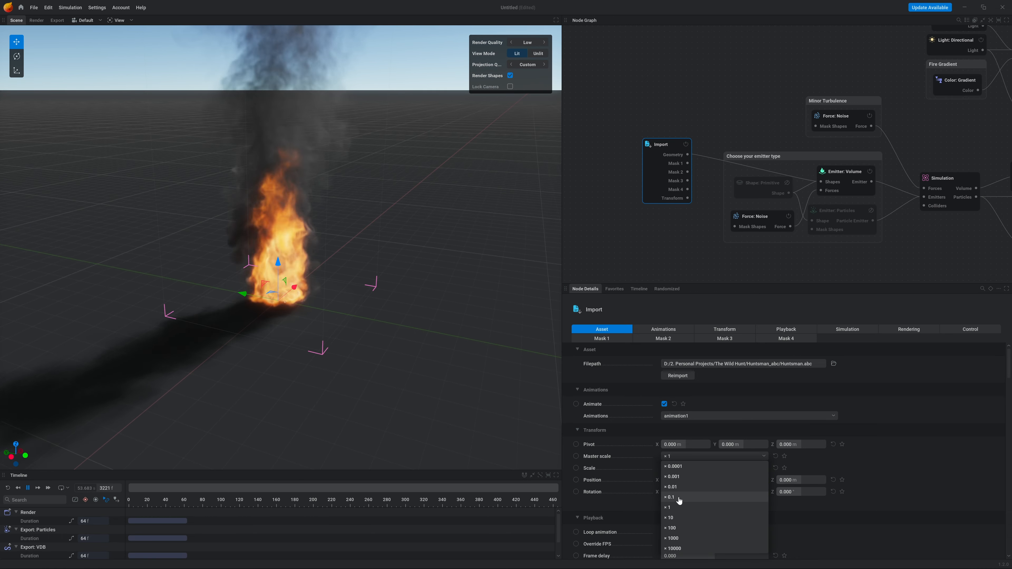
{"action": "left_click", "coordinate": [670, 518]}
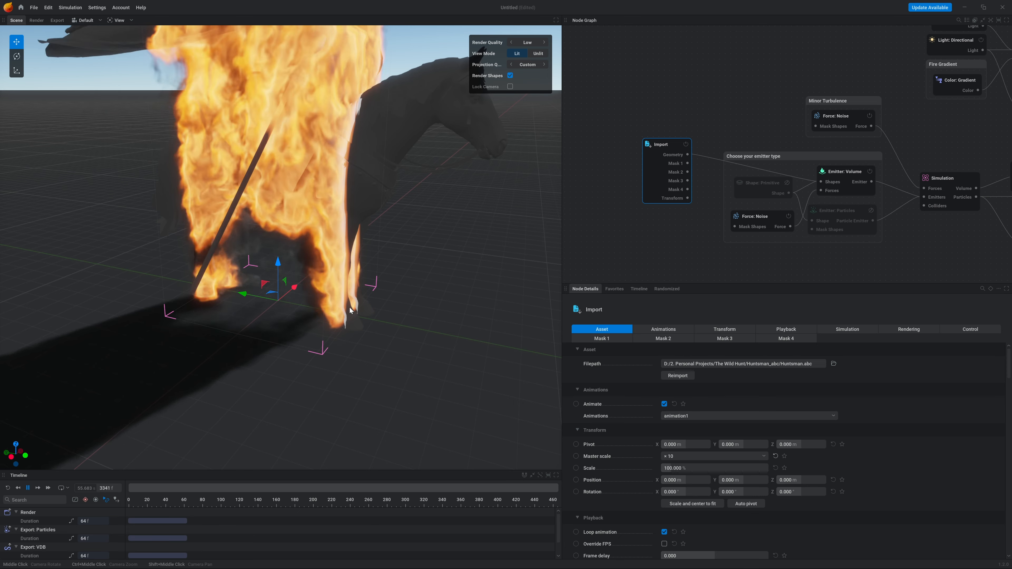
- Set the imported rider's scale to 90 %
{"action": "scroll", "coordinate": [352, 308], "scroll_direction": "down", "scroll_amount": 5}
{"action": "middle_click_drag", "start_coordinate": [346, 292], "coordinate": [350, 301], "text": "shift"}
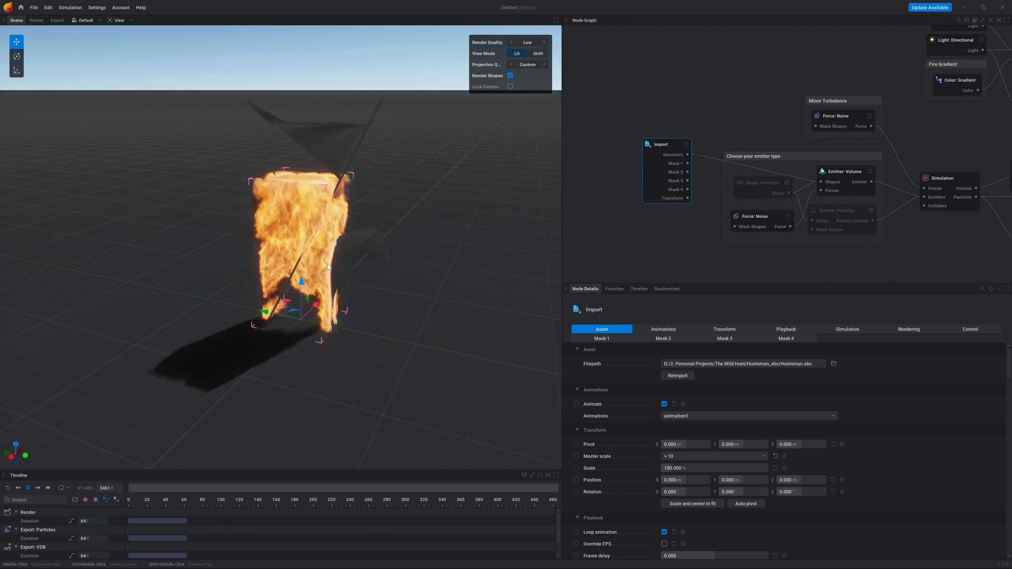
{"action": "middle_click_drag", "start_coordinate": [328, 264], "coordinate": [331, 237]}
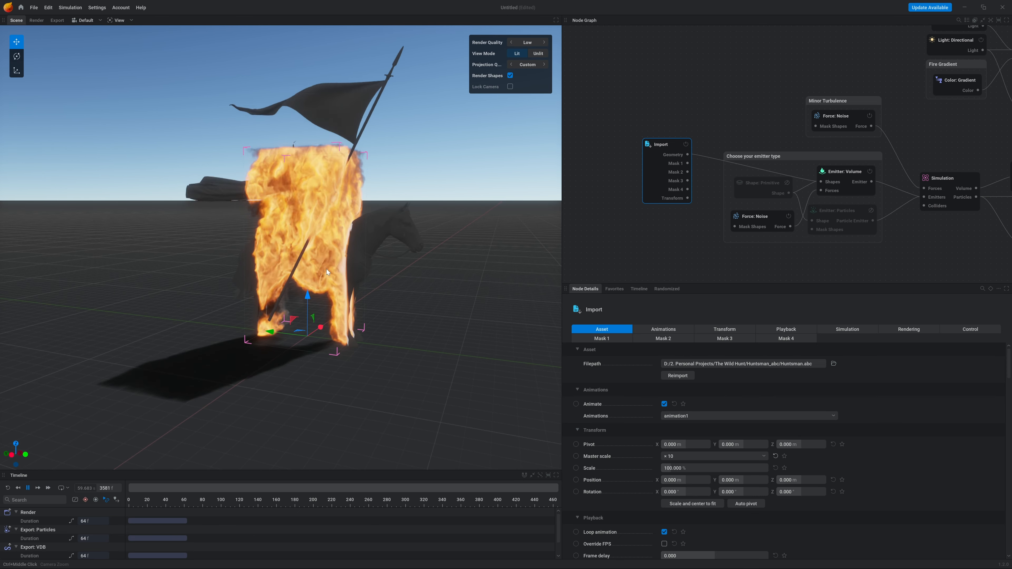
{"action": "left_click", "coordinate": [677, 468]}
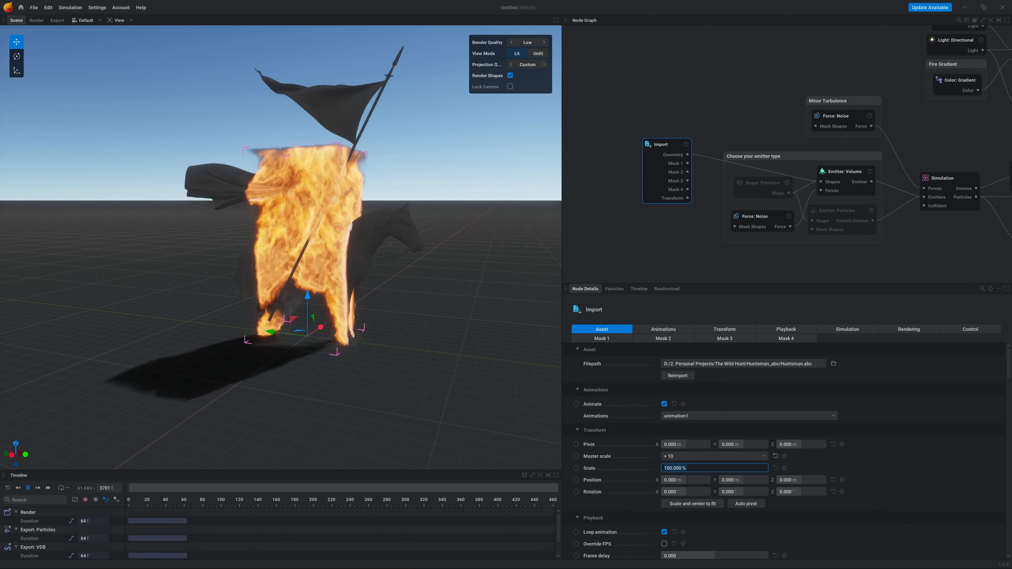
{"action": "type", "text": "90"}
{"action": "key", "text": "Return"}
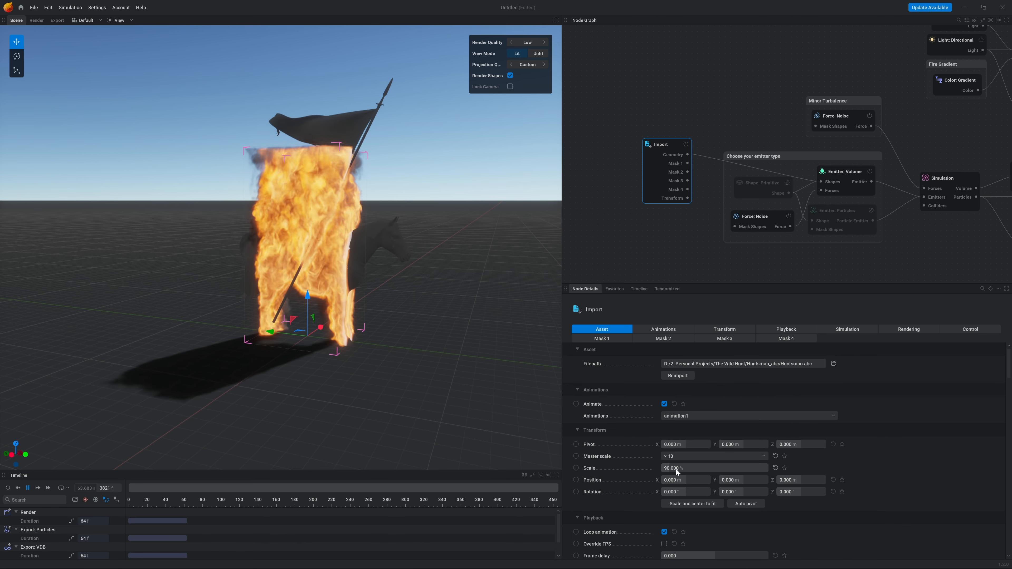
- Set the Simulation node's voxel count to 256 × 256 × 512 and apply the new resolution
{"action": "left_click", "coordinate": [939, 178]}
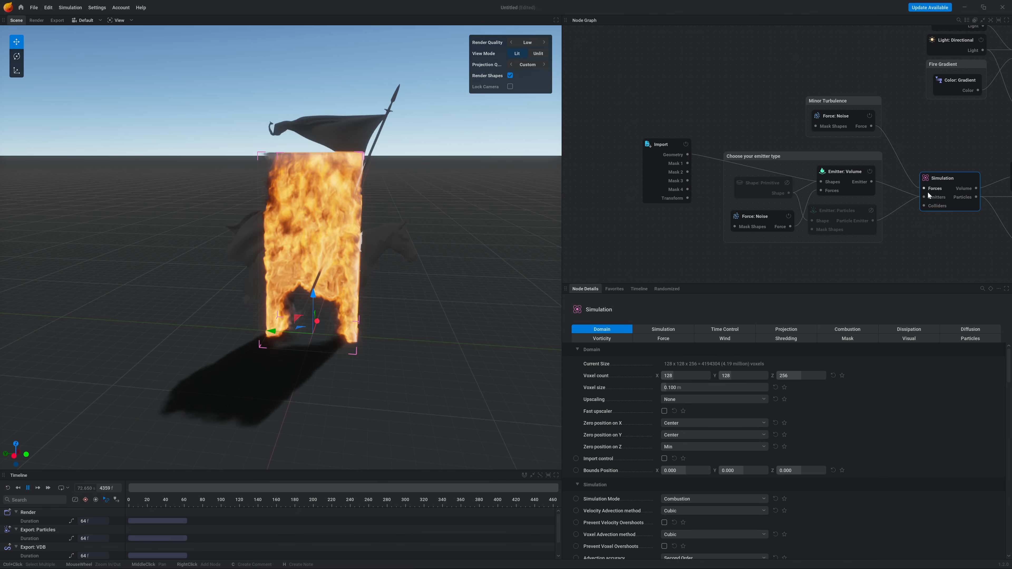
{"action": "left_click", "coordinate": [677, 376]}
{"action": "type", "text": "256"}
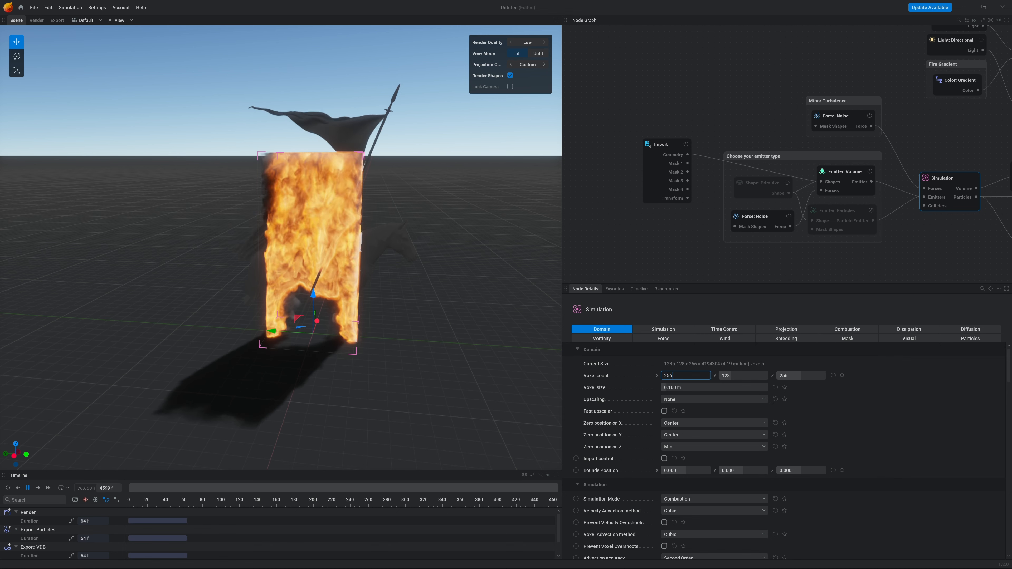
{"action": "key", "text": "Return"}
{"action": "left_click", "coordinate": [739, 376]}
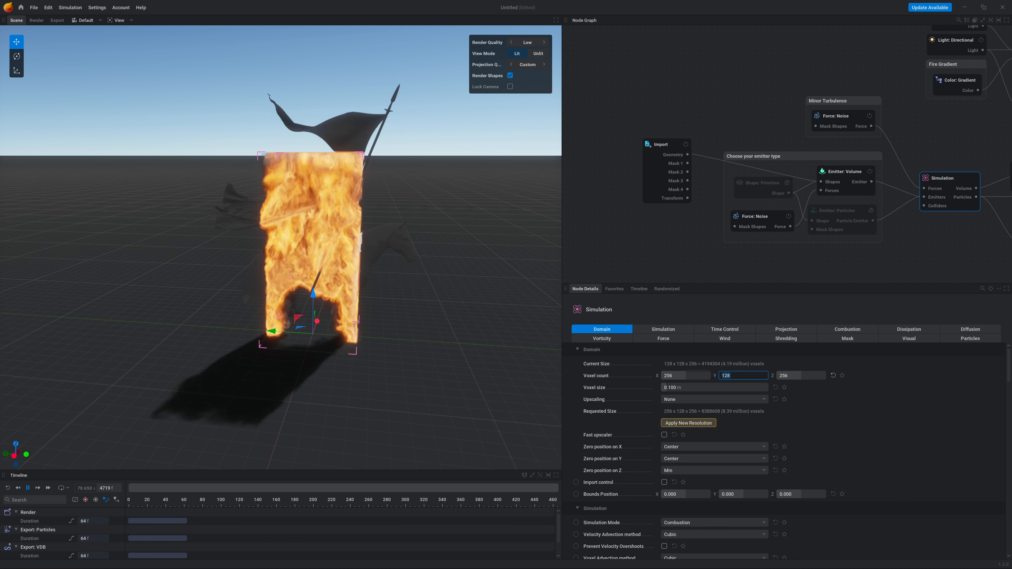
{"action": "type", "text": "256"}
{"action": "key", "text": "Return"}
{"action": "left_click", "coordinate": [794, 376]}
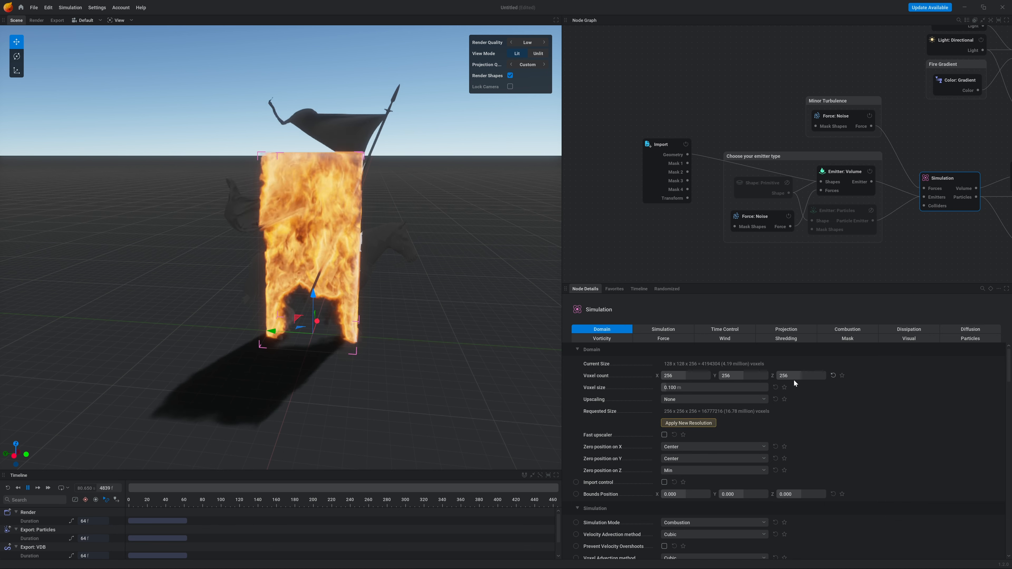
{"action": "type", "text": "512"}
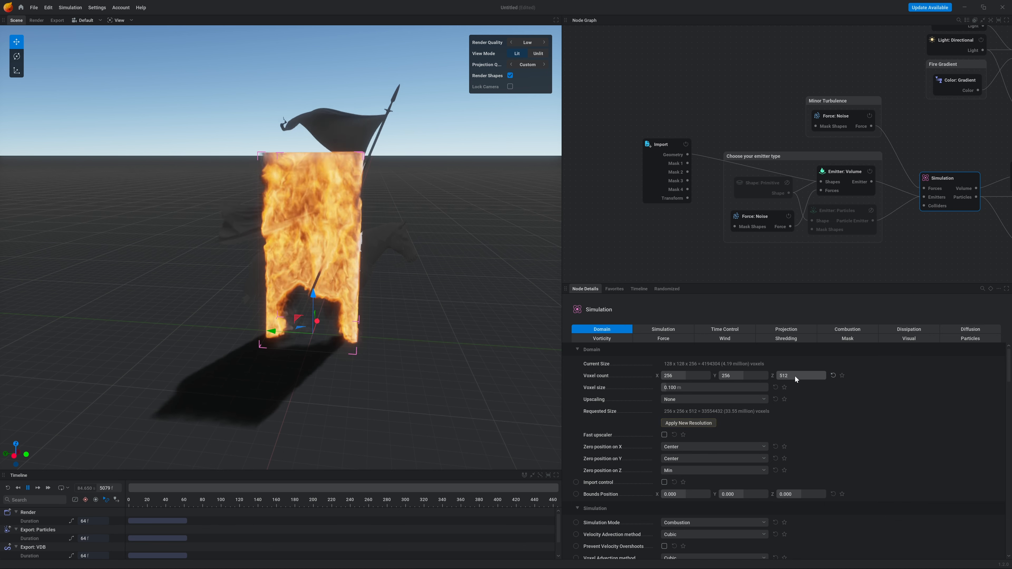
{"action": "left_click", "coordinate": [688, 424]}
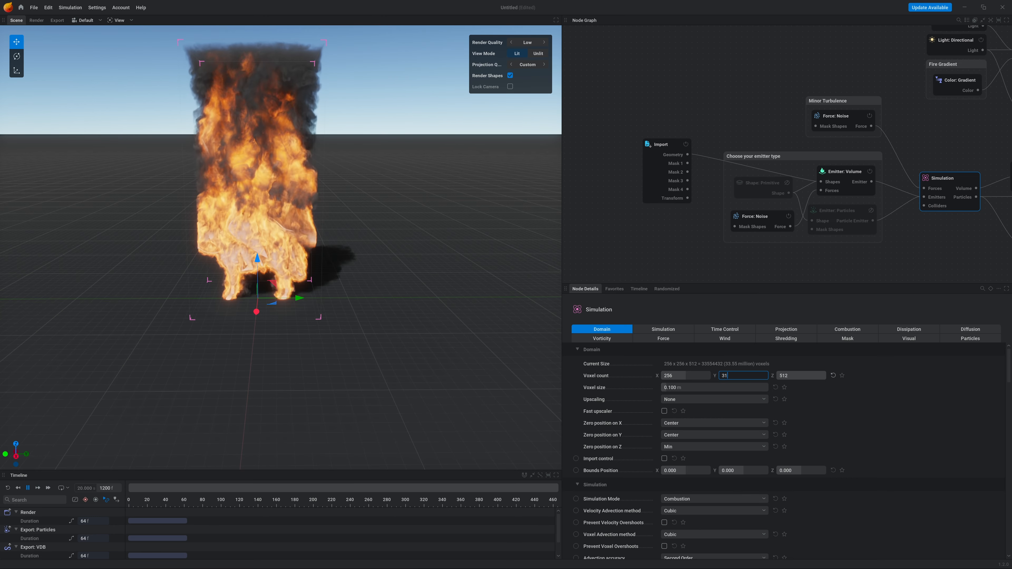
- Widen the simulation domain to 312 voxels in Y and apply the new resolution
{"action": "type", "text": "2"}
{"action": "key", "text": "Return"}
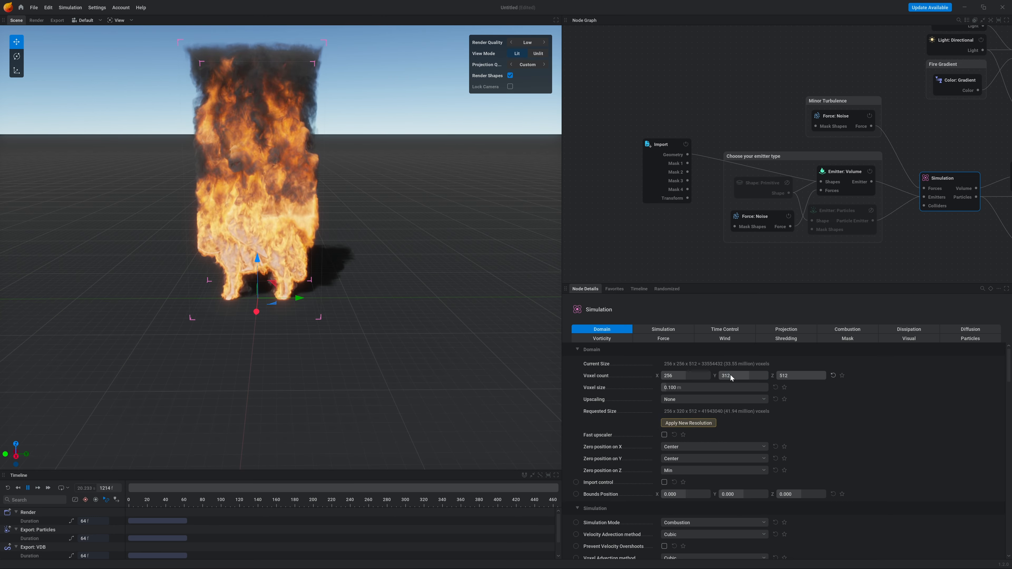
{"action": "left_click", "coordinate": [703, 424]}
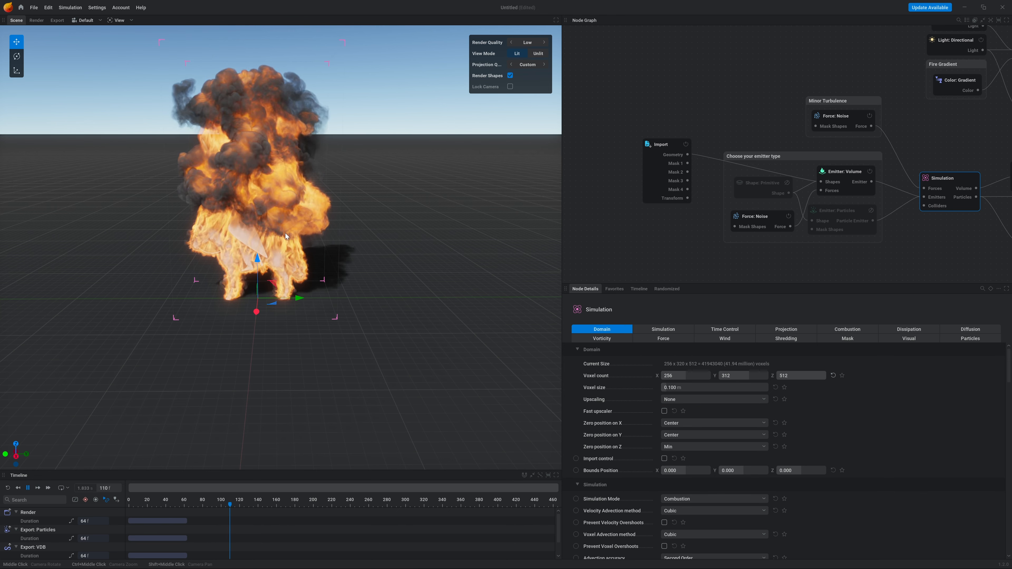
- Switch the Simulation node's simulation mode to Colored Smoke
{"action": "mouse_move", "coordinate": [285, 233]}
{"action": "middle_mouse_down"}
{"action": "mouse_move", "coordinate": [548, 215]}
{"action": "mouse_move", "coordinate": [486, 203]}
{"action": "mouse_move", "coordinate": [453, 249]}
{"action": "middle_mouse_up"}
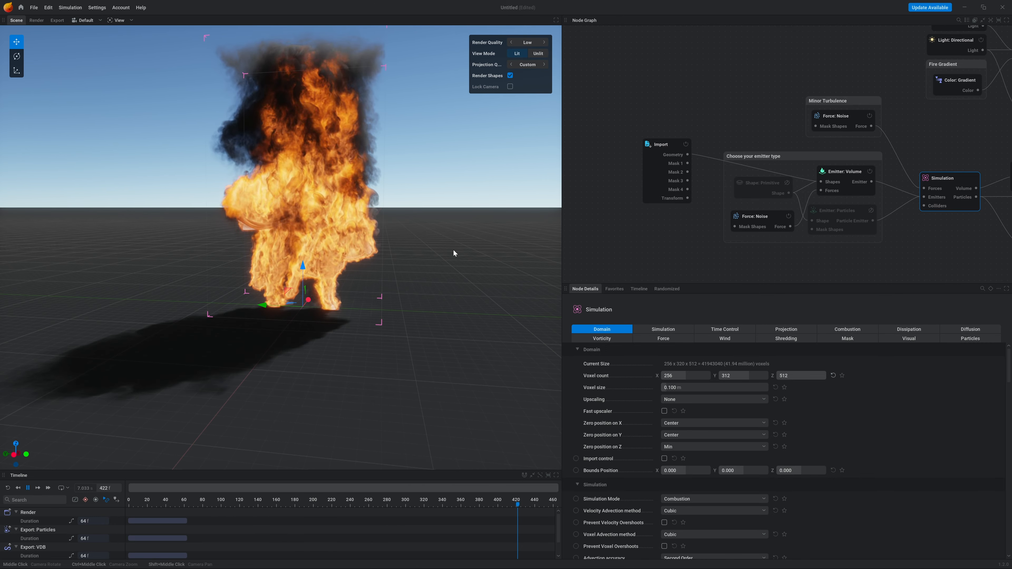
{"action": "left_click", "coordinate": [664, 329]}
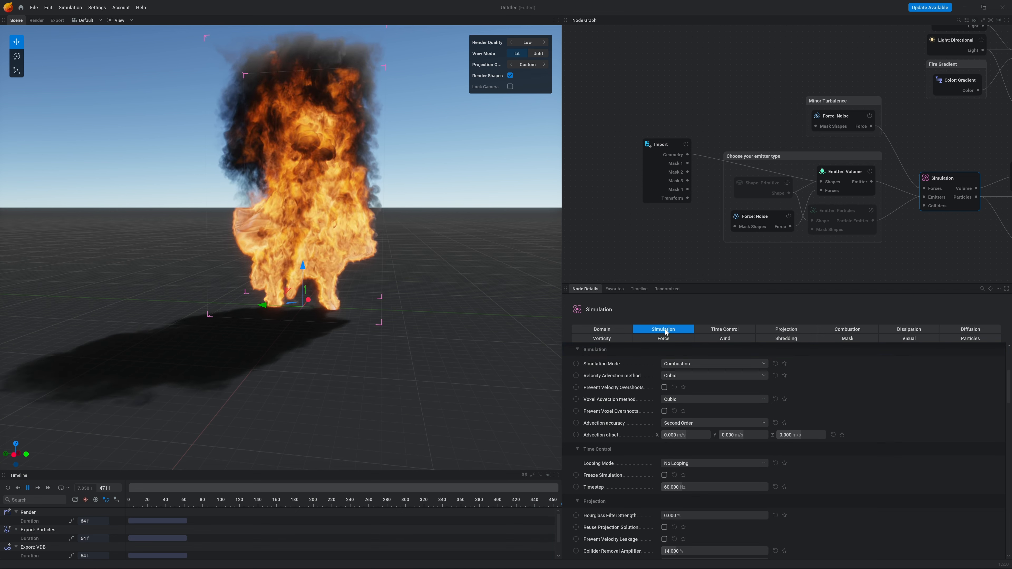
{"action": "left_click", "coordinate": [699, 365]}
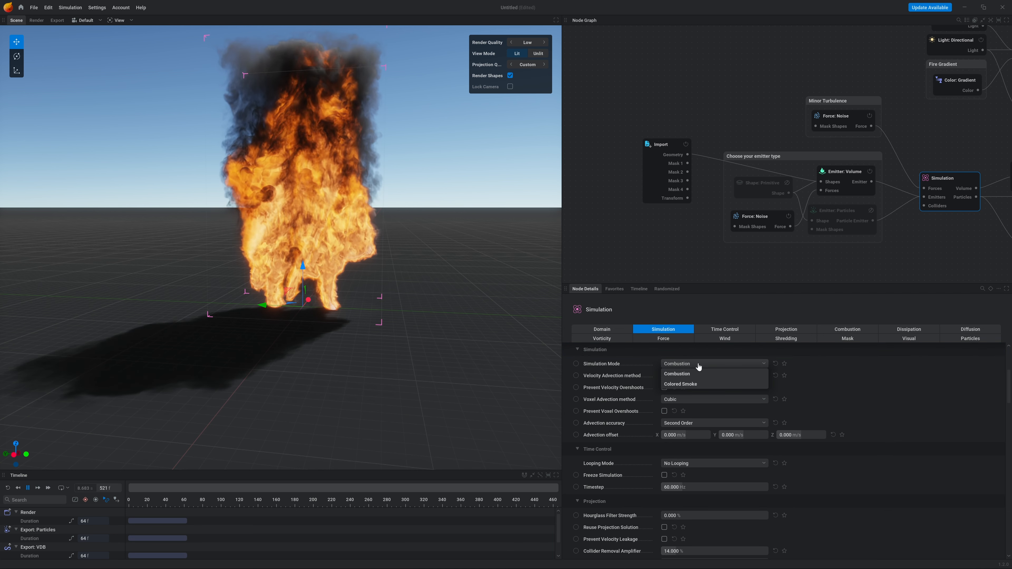
{"action": "left_click", "coordinate": [684, 381]}
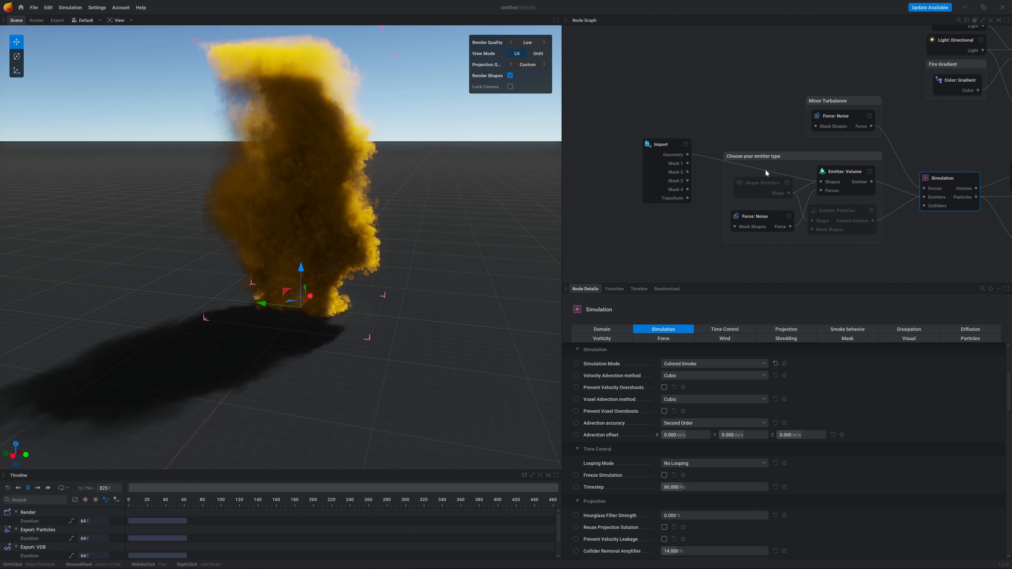
- Set the Emitter: Volume smoke color to pale cyan #C6FFFA and its emission gradient to 0
{"action": "left_click", "coordinate": [756, 219]}
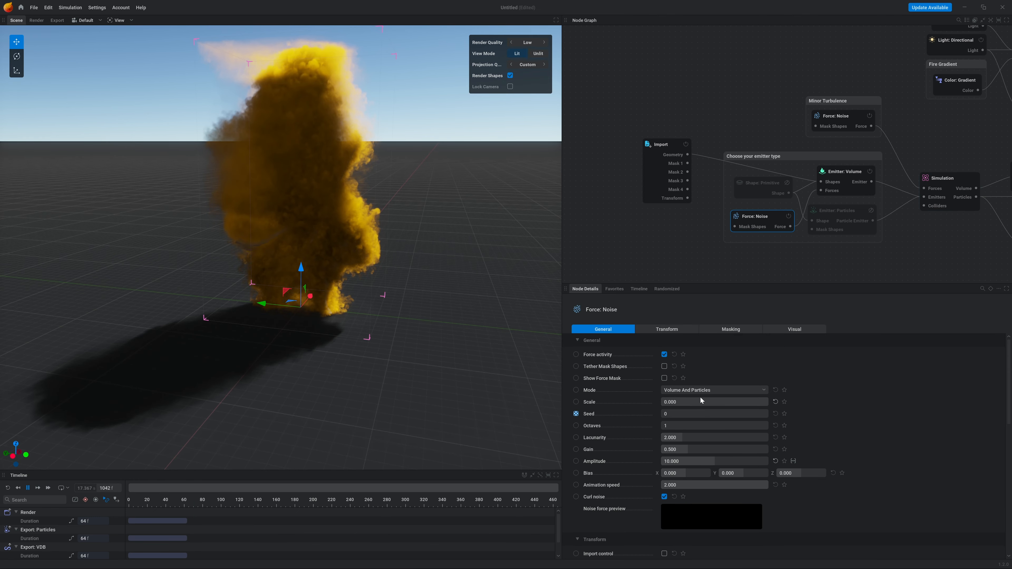
{"action": "middle_click_drag", "start_coordinate": [316, 237], "coordinate": [319, 237]}
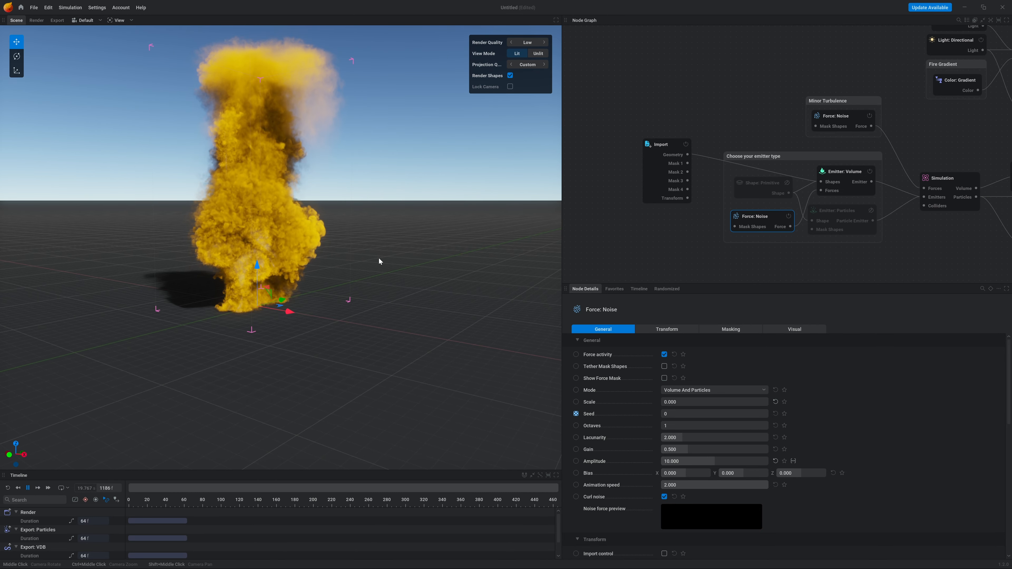
{"action": "left_click", "coordinate": [846, 177]}
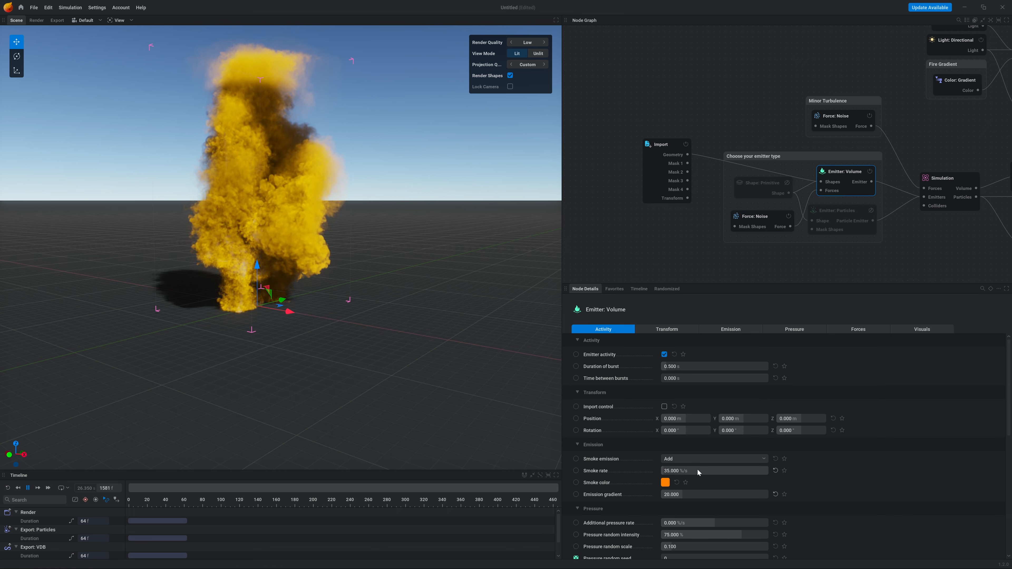
{"action": "left_click", "coordinate": [665, 483]}
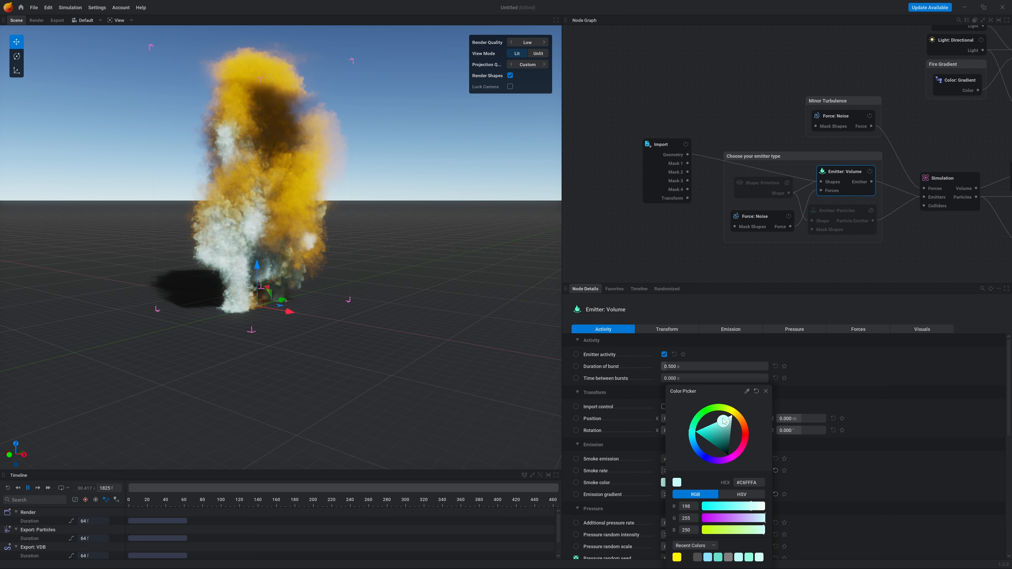
{"action": "left_click", "coordinate": [828, 375]}
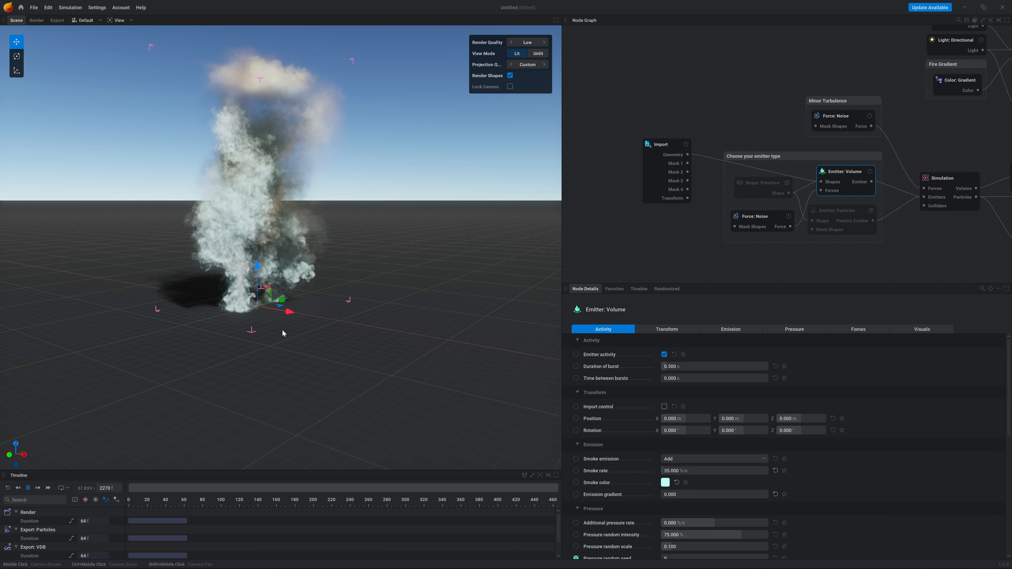
- Turn off Render all on the Import node to hide the rider mesh, and check the smoke from several angles
{"action": "middle_click_drag", "start_coordinate": [282, 330], "coordinate": [418, 347]}
{"action": "mouse_move", "coordinate": [314, 199]}
{"action": "middle_mouse_down"}
{"action": "mouse_move", "coordinate": [319, 223]}
{"action": "mouse_move", "coordinate": [314, 199]}
{"action": "middle_mouse_up"}
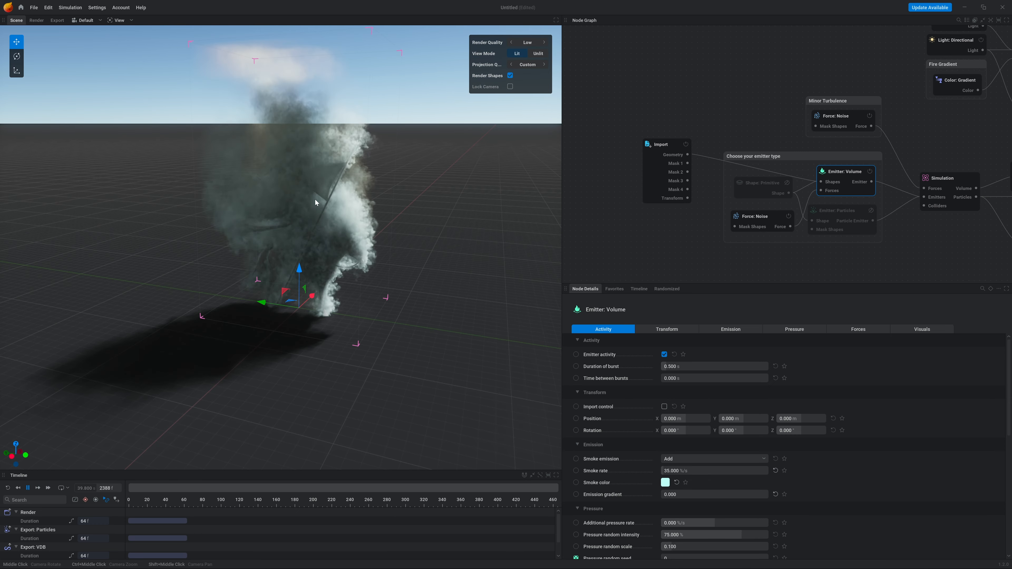
{"action": "left_click", "coordinate": [664, 145]}
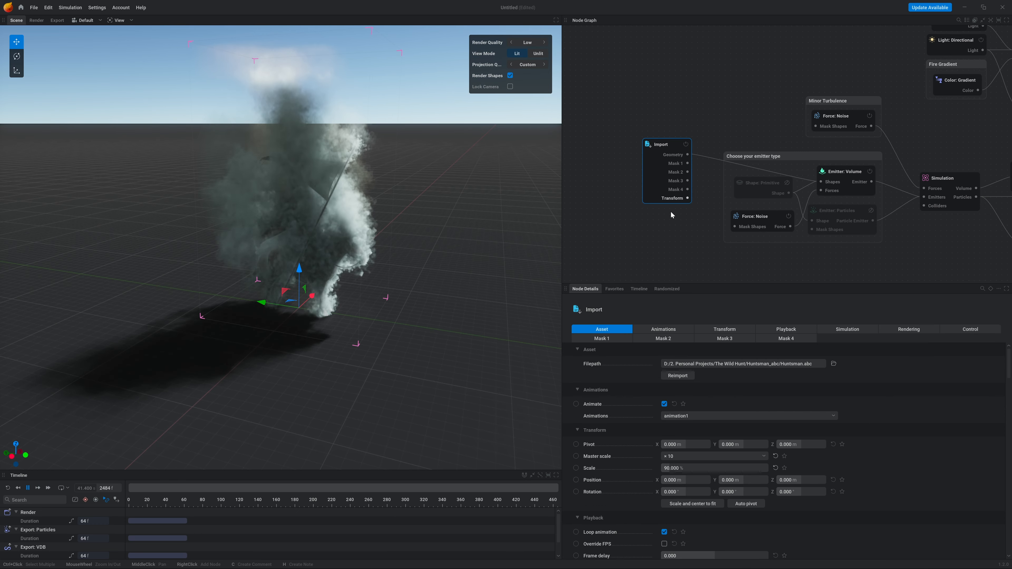
{"action": "left_click", "coordinate": [913, 330]}
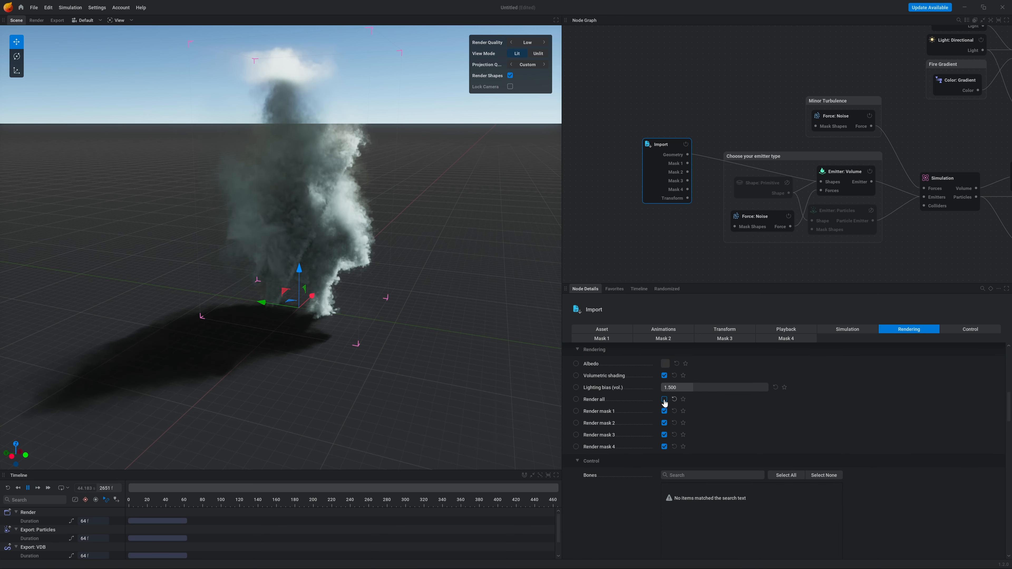
{"action": "middle_click_drag", "start_coordinate": [302, 223], "coordinate": [276, 199]}
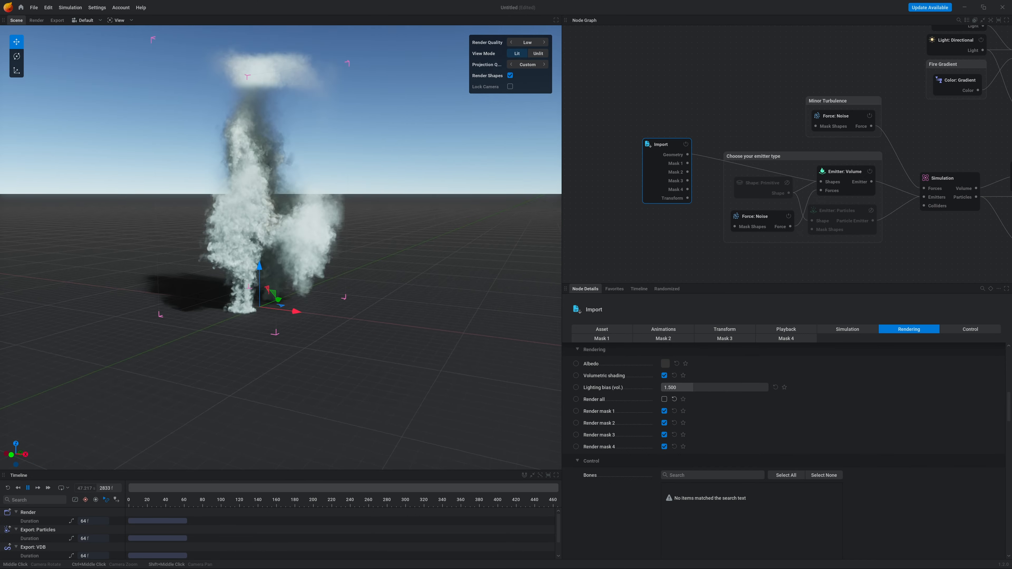
{"action": "middle_click_drag", "start_coordinate": [276, 199], "coordinate": [263, 201]}
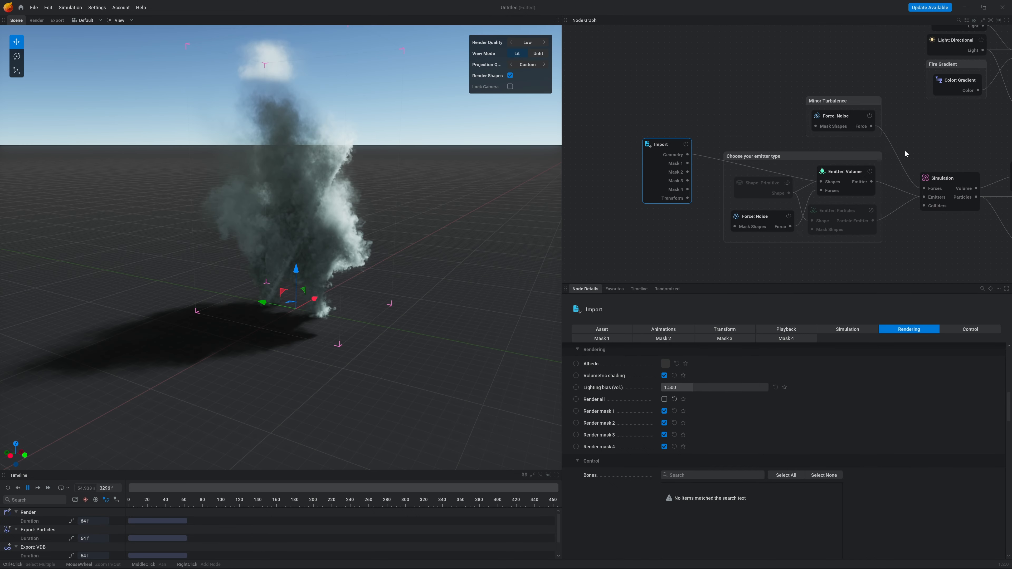
- In the Simulation node, set velocity dissipation to 80 %/s, multiplicative smoke dissipation to 15 %/s and subtractive smoke dissipation to 0.117 units/s
{"action": "middle_click_drag", "start_coordinate": [879, 148], "coordinate": [698, 131]}
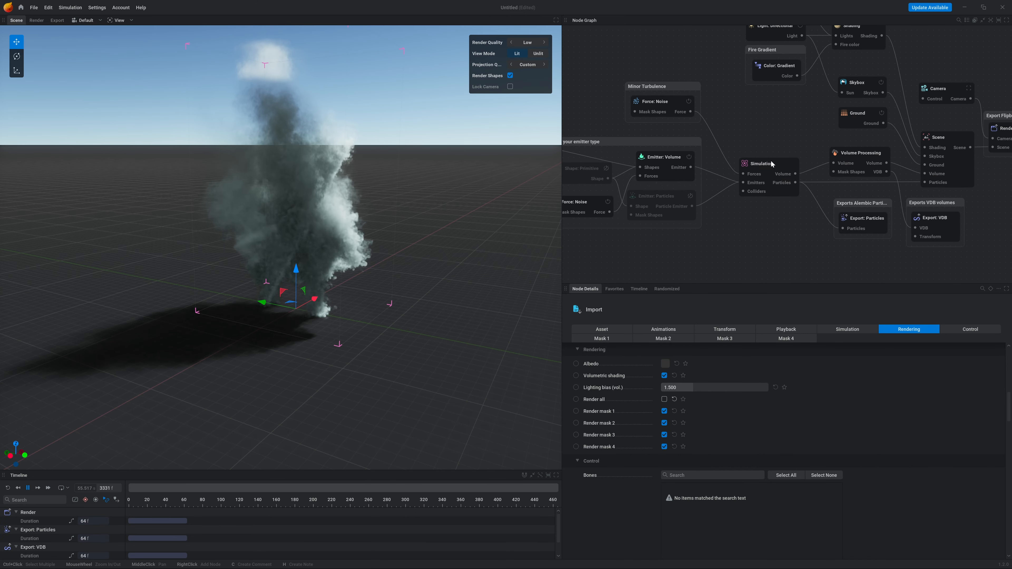
{"action": "left_click", "coordinate": [763, 164]}
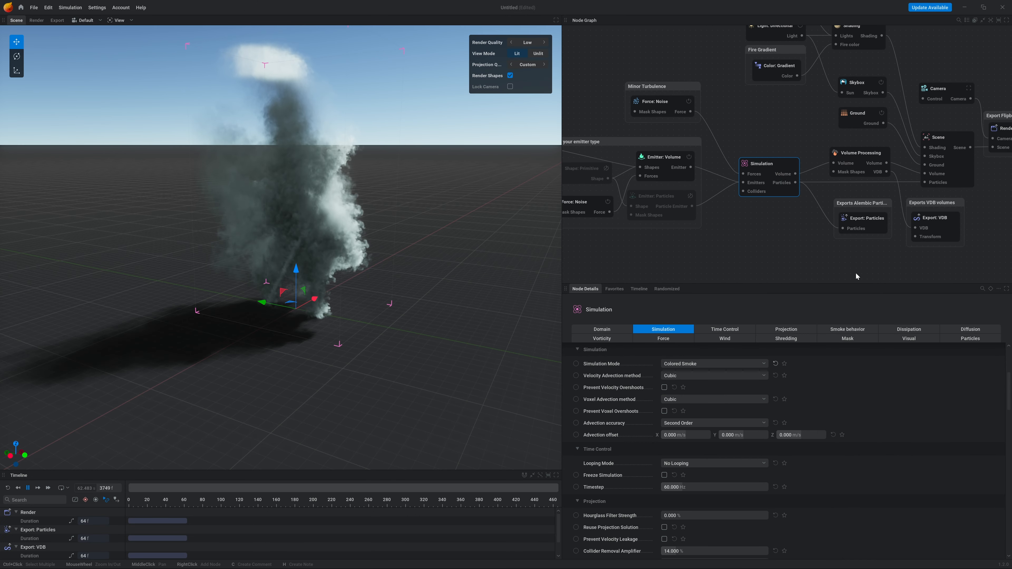
{"action": "left_click", "coordinate": [912, 329]}
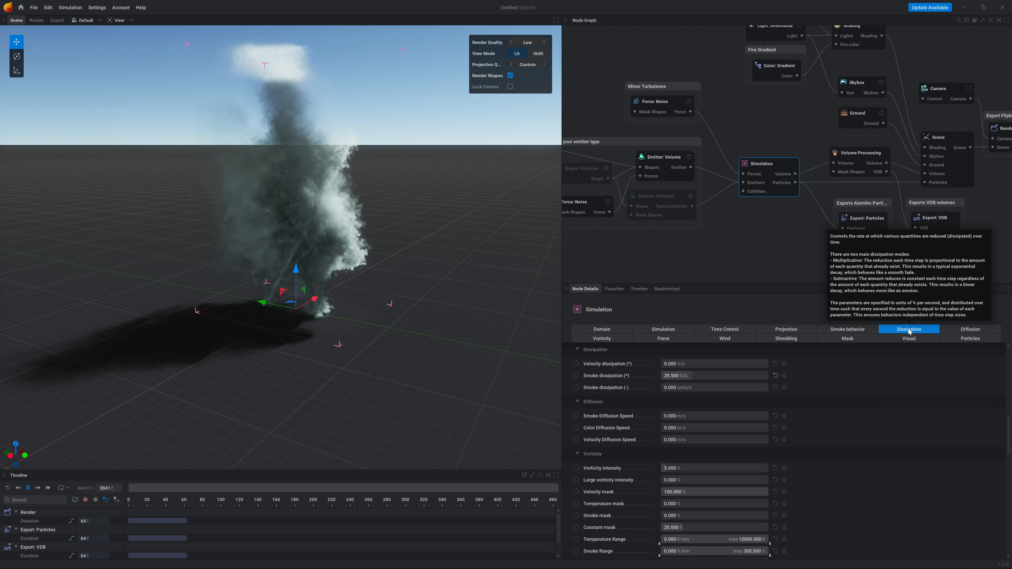
{"action": "left_click", "coordinate": [703, 363]}
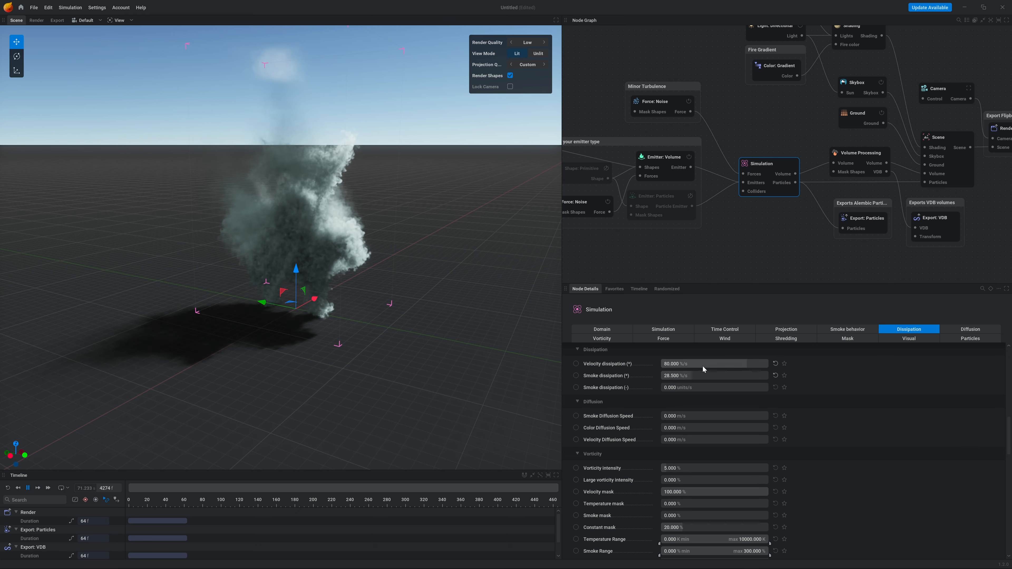
{"action": "left_click", "coordinate": [702, 375]}
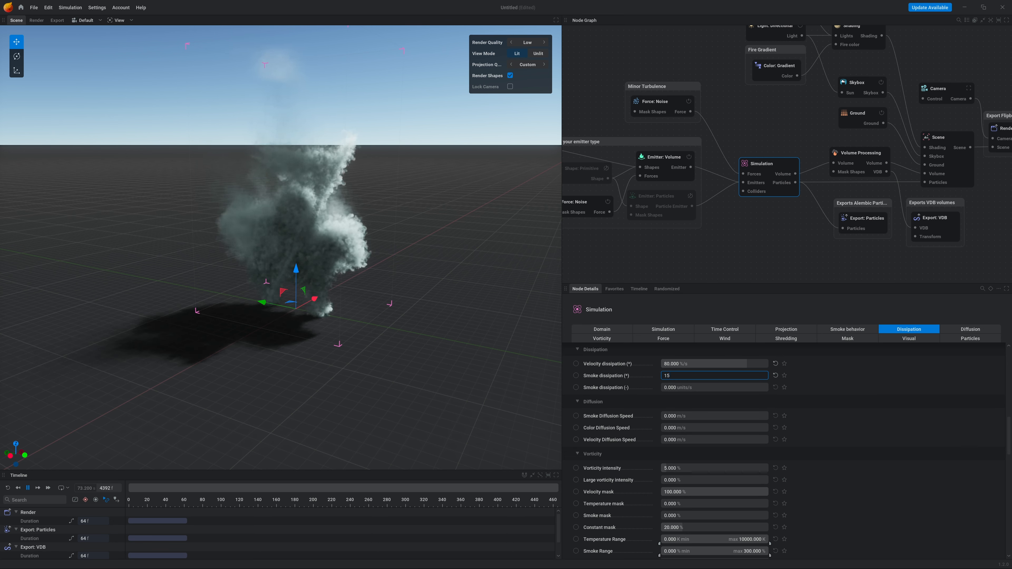
{"action": "left_click", "coordinate": [701, 386]}
{"action": "type", "text": "0"}
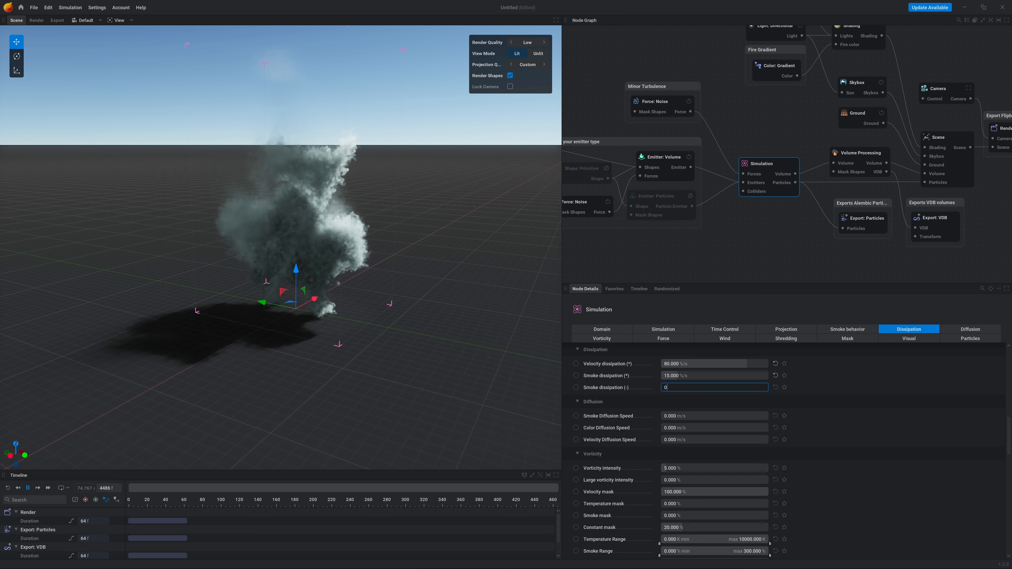
{"action": "type", "text": ".117"}
{"action": "key", "text": "Return"}
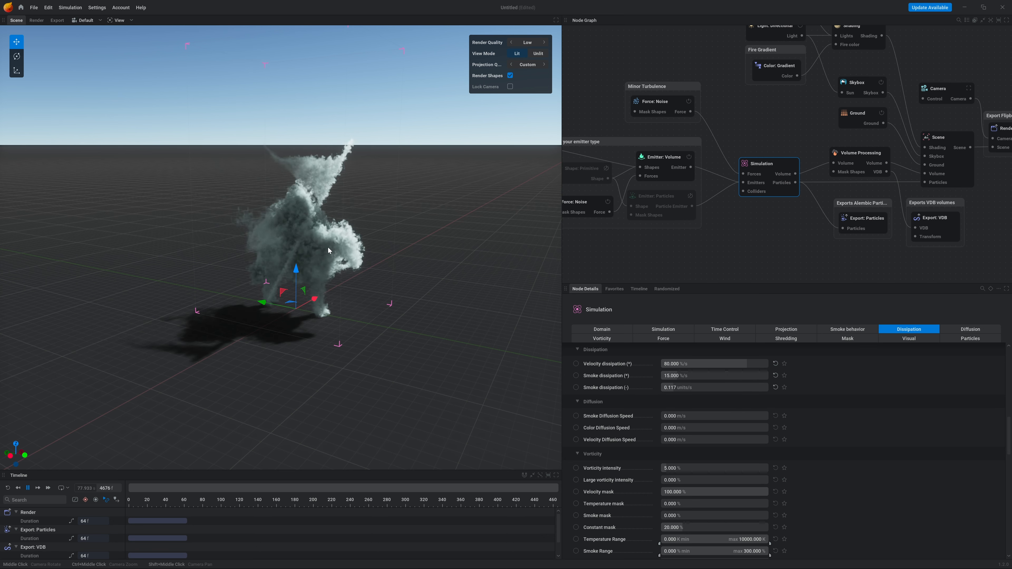
- Set the Simulation node's vorticity intensity to 30 %
{"action": "middle_click_drag", "start_coordinate": [328, 247], "coordinate": [354, 259]}
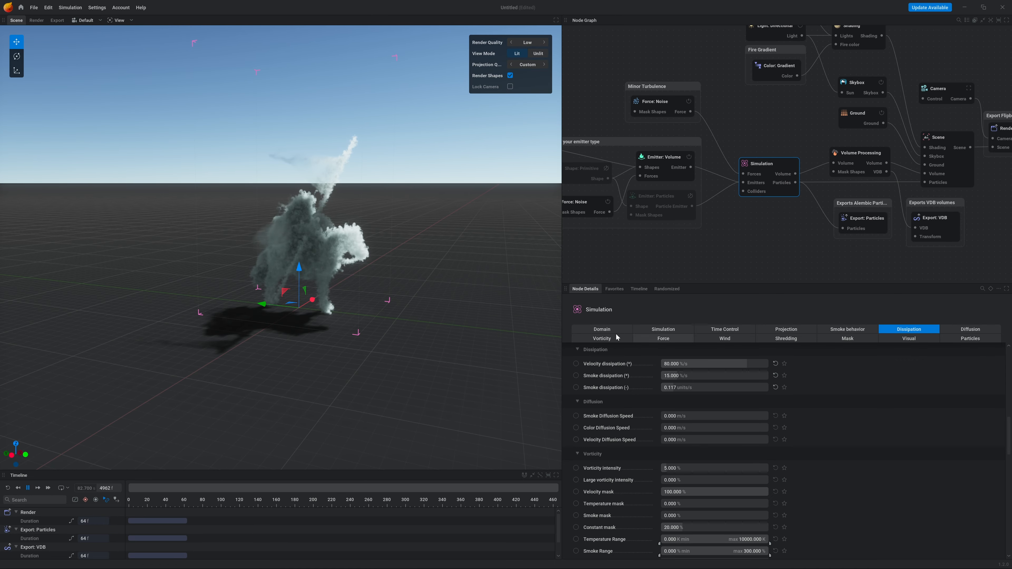
{"action": "left_click", "coordinate": [606, 337]}
{"action": "left_click", "coordinate": [696, 364]}
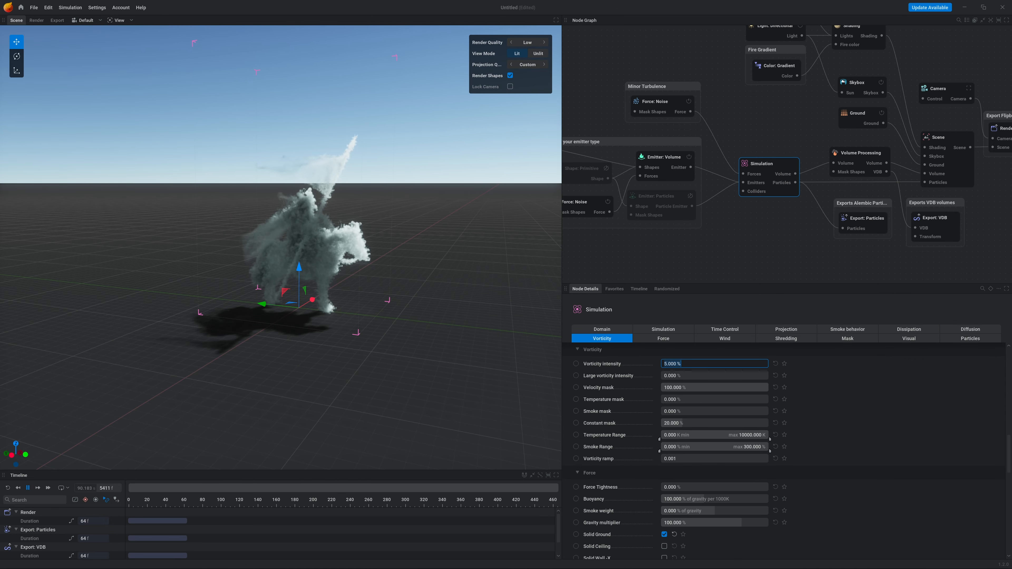
{"action": "type", "text": "30"}
{"action": "key", "text": "Return"}
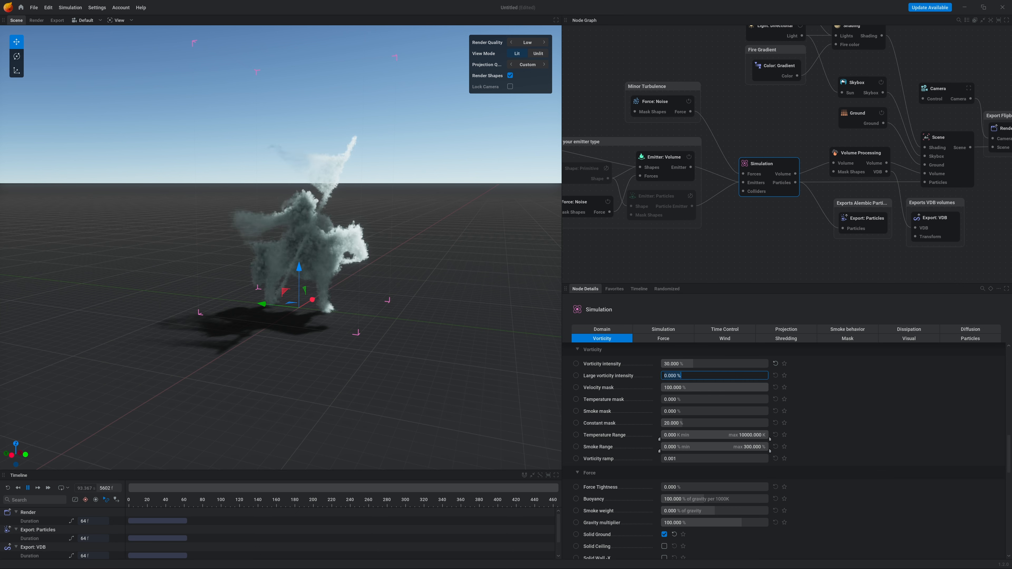
- In the Simulation node, set buoyancy to 0 %, smoke weight to 1000 % of gravity and wind direction X to 1
{"action": "left_click", "coordinate": [669, 339]}
{"action": "left_click", "coordinate": [696, 375]}
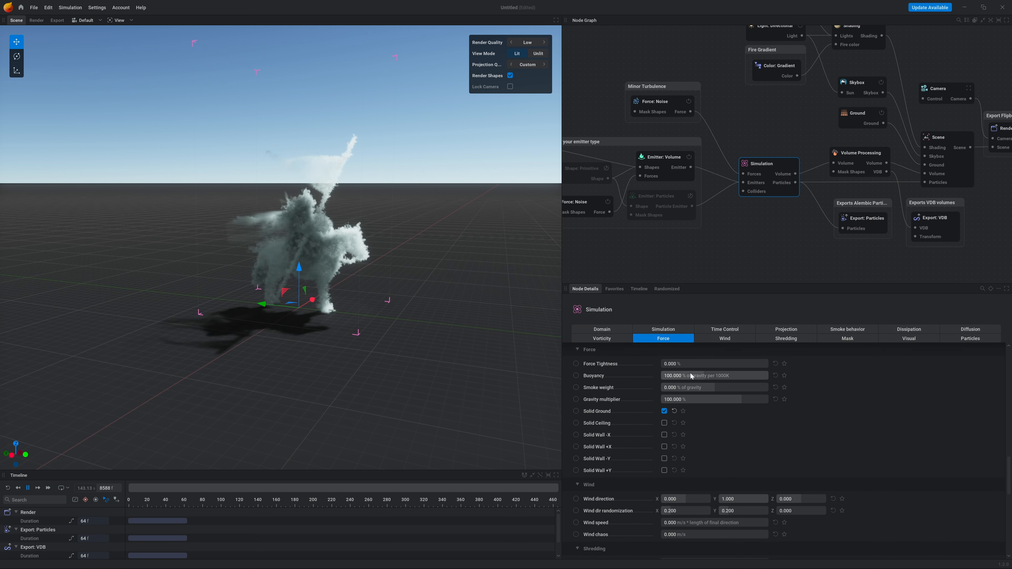
{"action": "type", "text": "0"}
{"action": "key", "text": "Tab"}
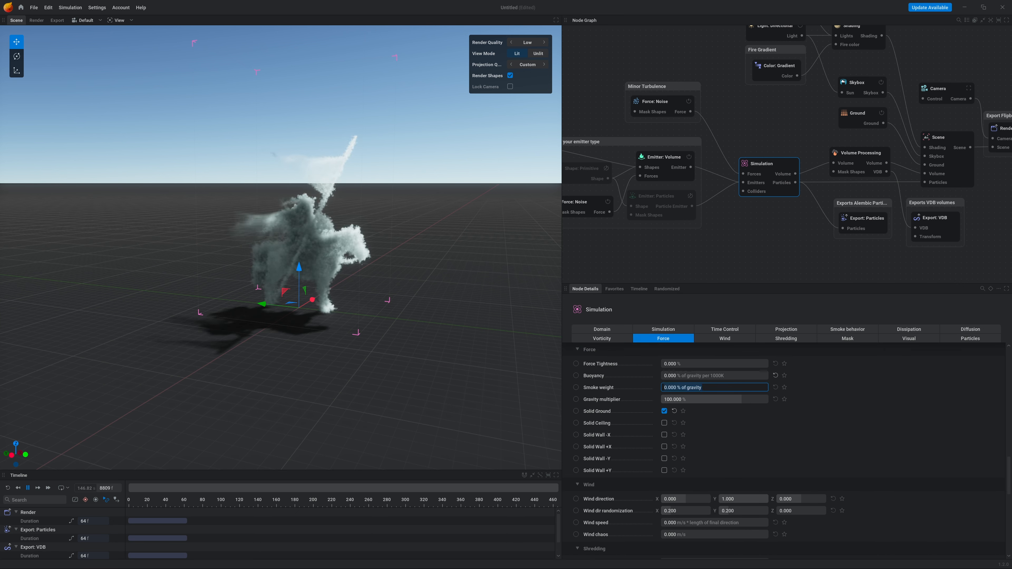
{"action": "type", "text": "100"}
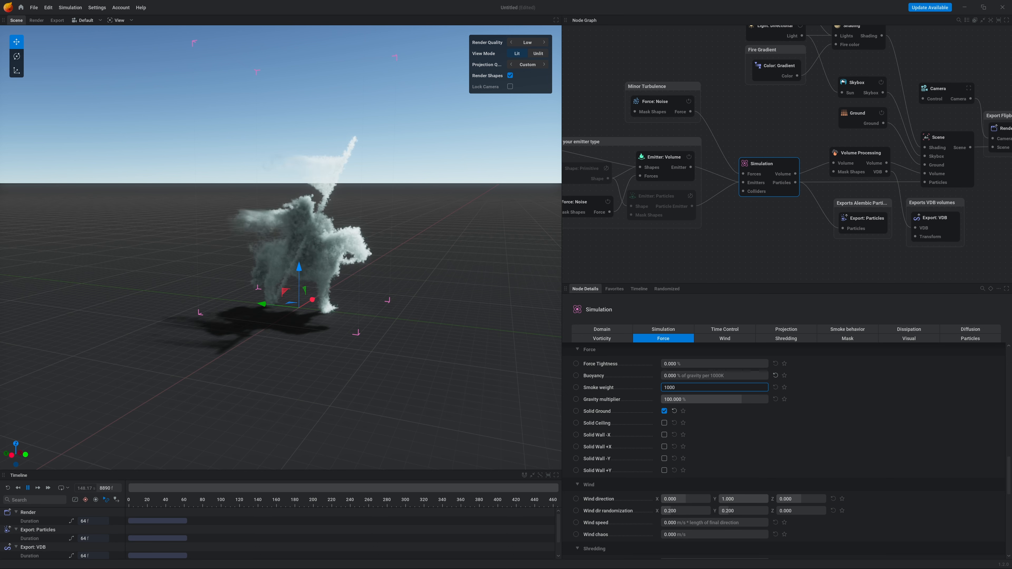
{"action": "left_click", "coordinate": [715, 338]}
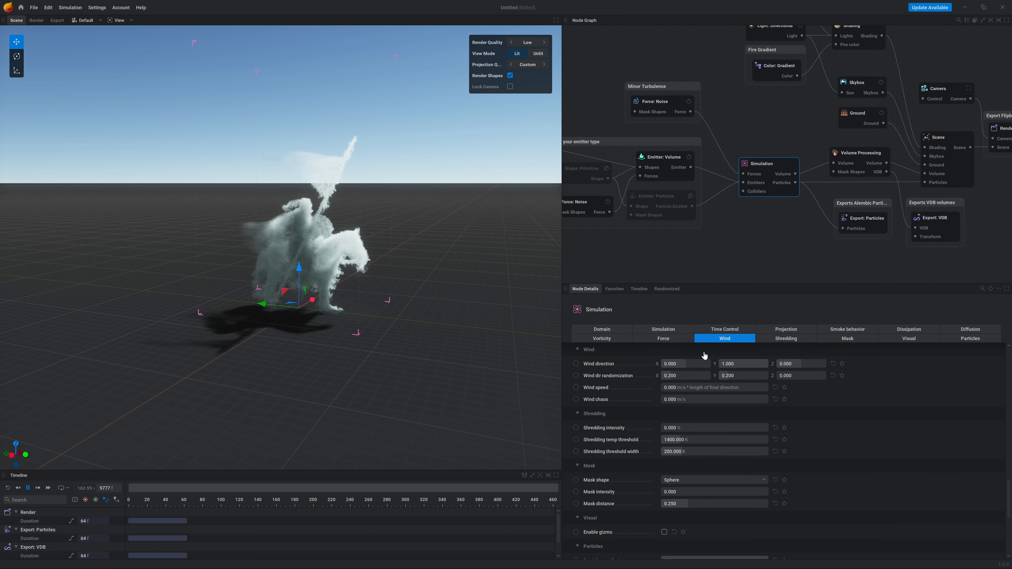
{"action": "left_click", "coordinate": [681, 364]}
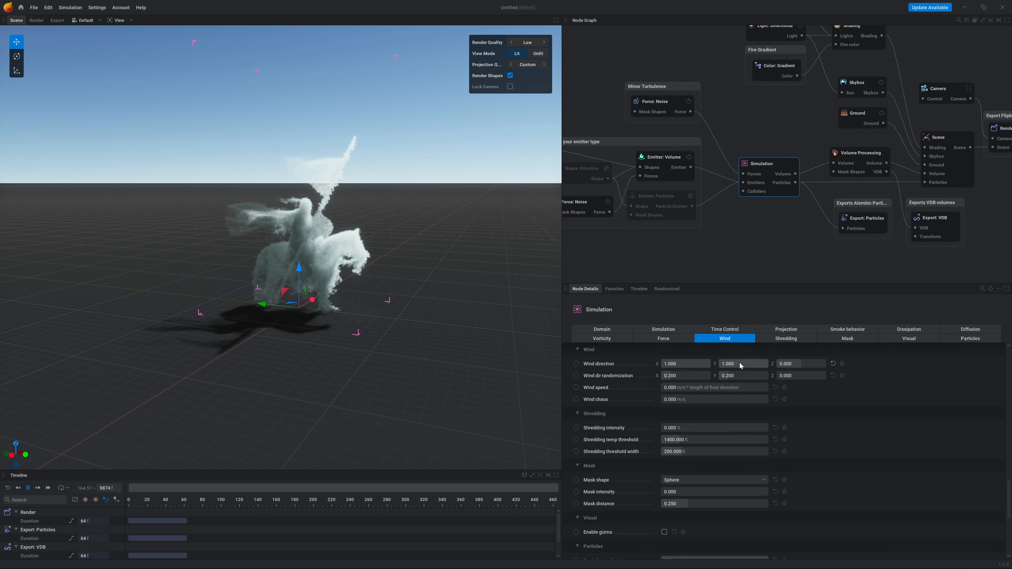
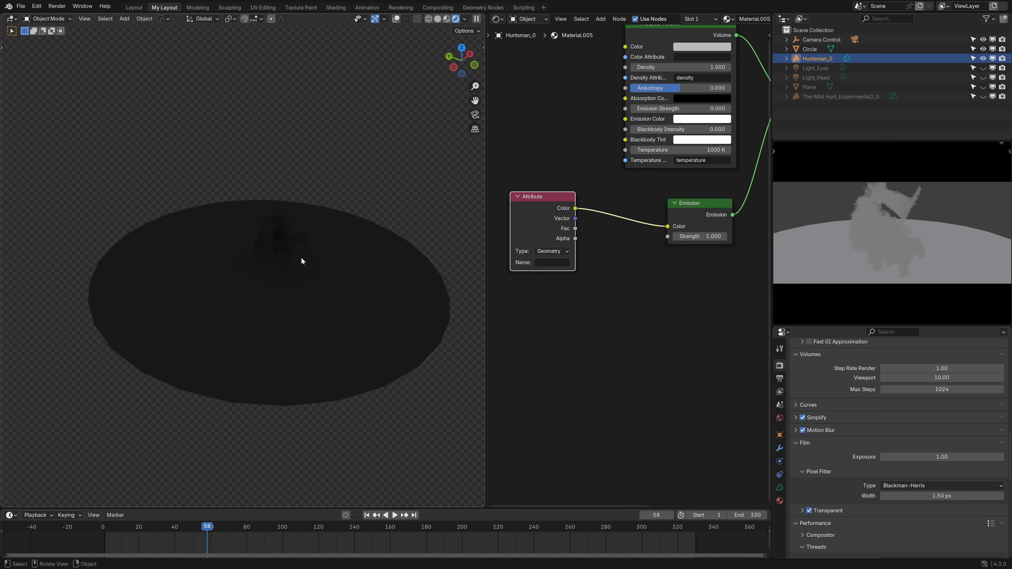
- Switch to Blender, check the Huntsman_0 volume's grids, and set the Attribute node's name to "flames"
{"action": "left_click", "coordinate": [780, 489]}
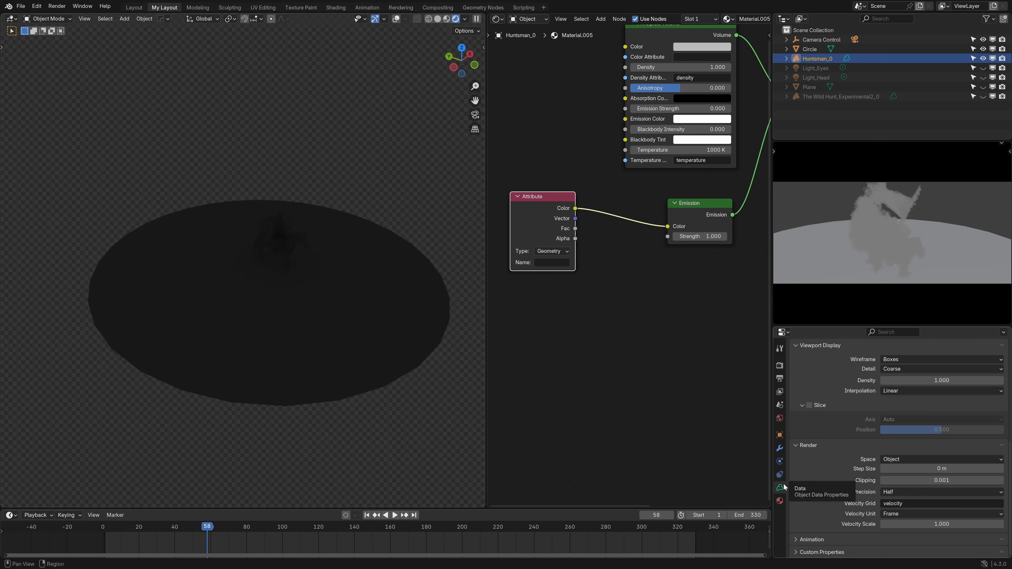
{"action": "scroll", "coordinate": [819, 481], "scroll_direction": "up", "scroll_amount": 10}
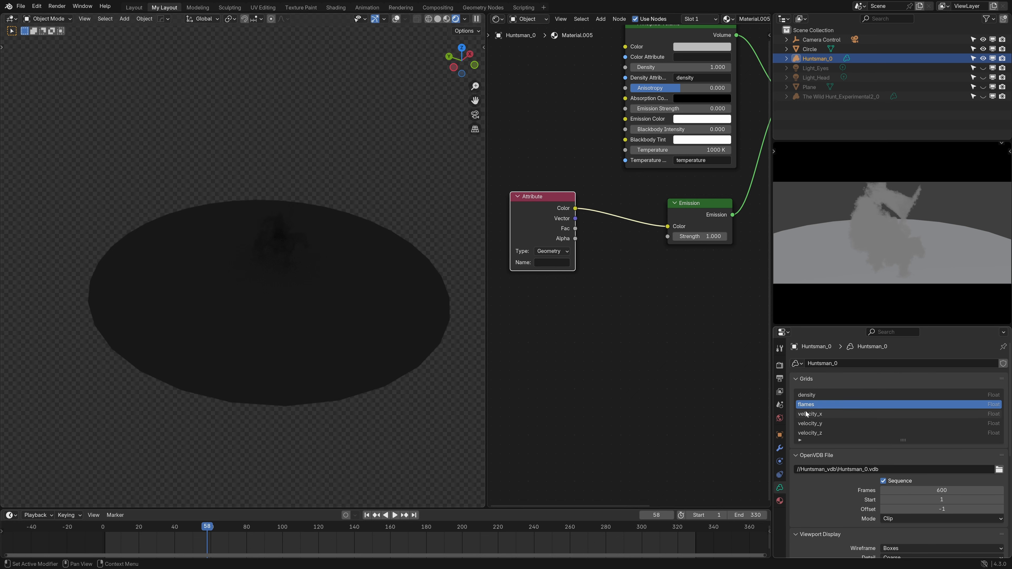
{"action": "left_click", "coordinate": [806, 395]}
{"action": "left_click", "coordinate": [808, 405]}
{"action": "scroll", "coordinate": [808, 405], "scroll_direction": "down", "scroll_amount": 3, "text": "ctrl"}
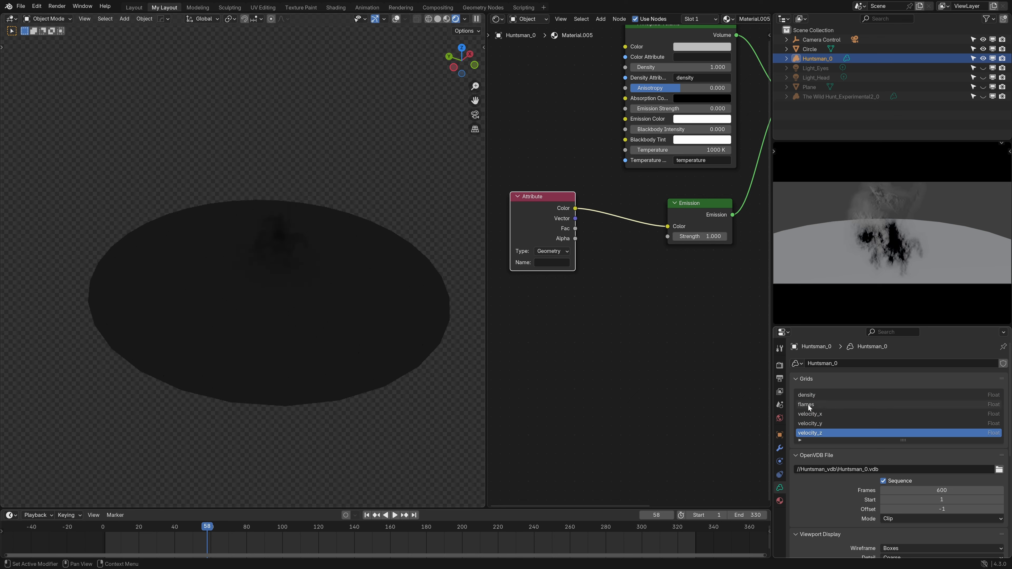
{"action": "scroll", "coordinate": [809, 405], "scroll_direction": "up", "scroll_amount": 3, "text": "ctrl"}
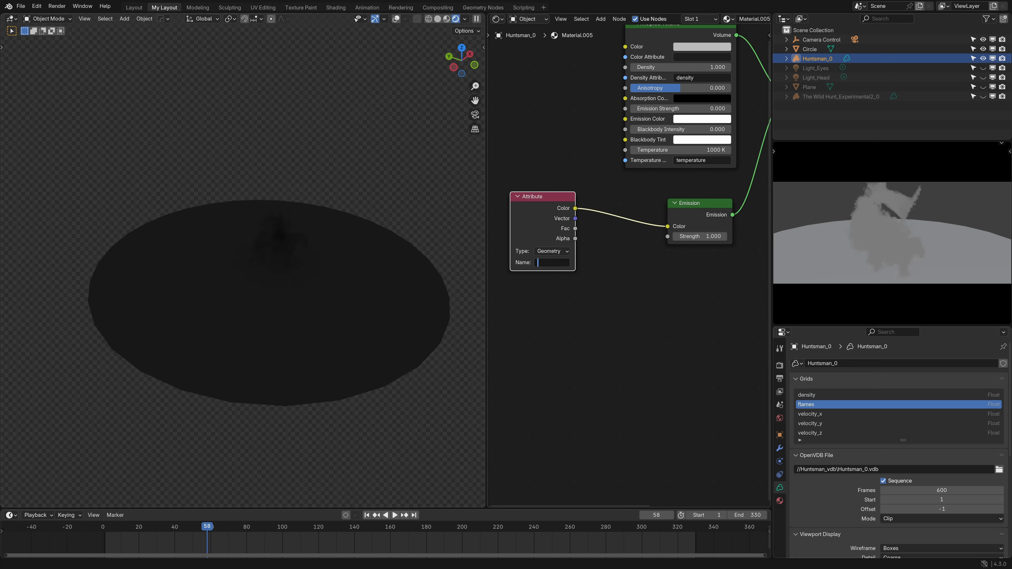
{"action": "type", "text": "flames"}
{"action": "key", "text": "Return"}
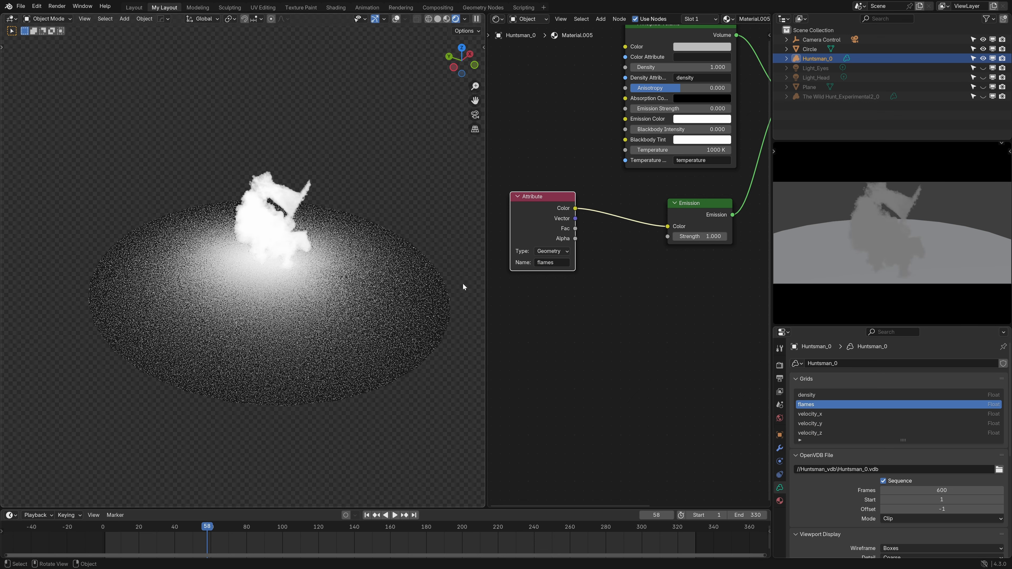
- Add a Color Ramp node on the link between the Attribute and Emission nodes
{"action": "scroll", "coordinate": [586, 272], "scroll_direction": "down", "scroll_amount": 2}
{"action": "left_click_drag", "start_coordinate": [584, 221], "coordinate": [525, 224]}
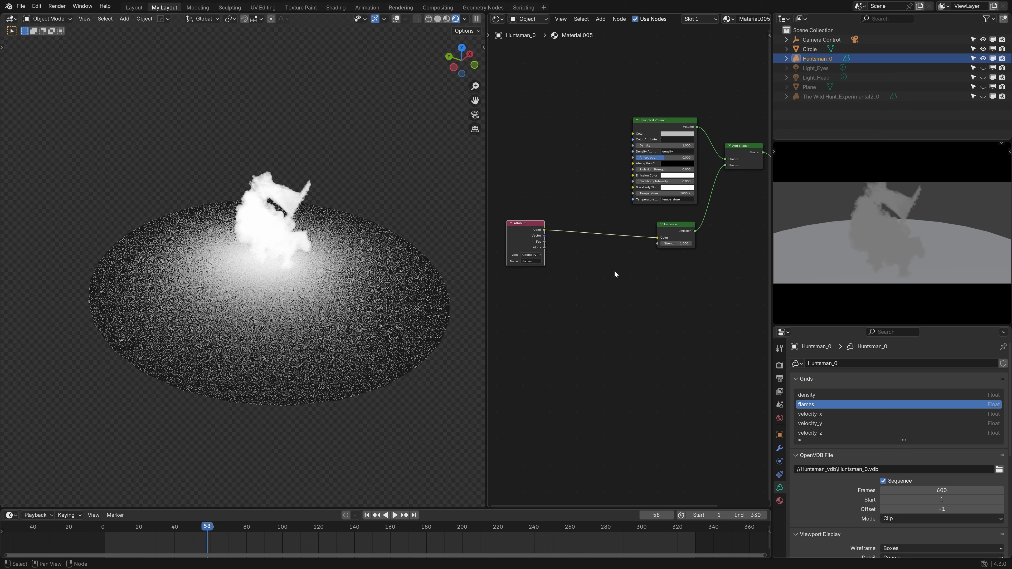
{"action": "key", "text": "shift+a"}
{"action": "type", "text": "color"}
{"action": "key", "text": "Down"}
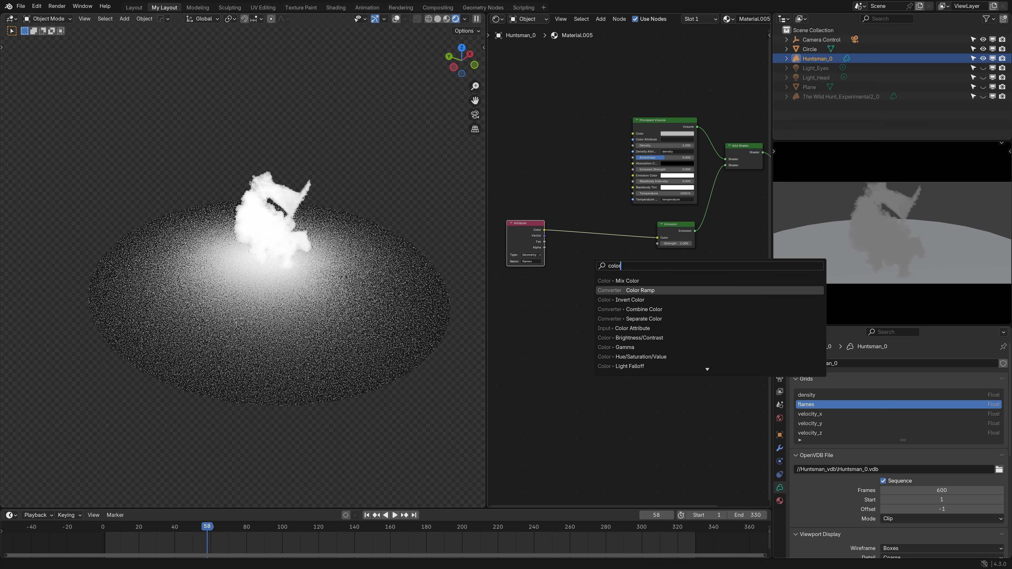
{"action": "key", "text": "Return"}
{"action": "left_click", "coordinate": [565, 245]}
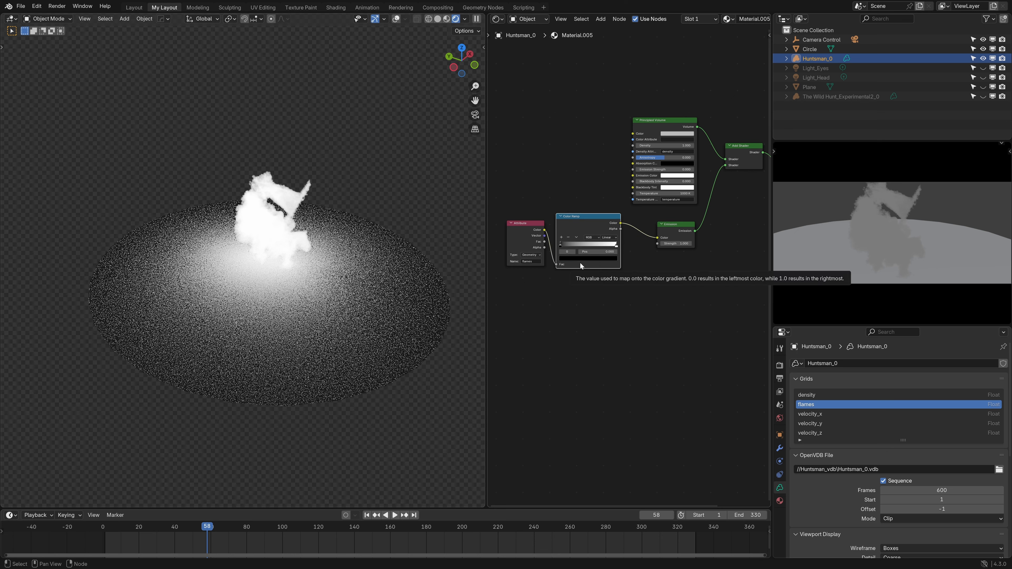
- Move the Color Ramp's black stop to position 0.954 while checking the glow on the rider
{"action": "scroll", "coordinate": [580, 262], "scroll_direction": "up", "scroll_amount": 3}
{"action": "left_click_drag", "start_coordinate": [531, 248], "coordinate": [636, 256]}
{"action": "scroll", "coordinate": [279, 221], "scroll_direction": "up", "scroll_amount": 5}
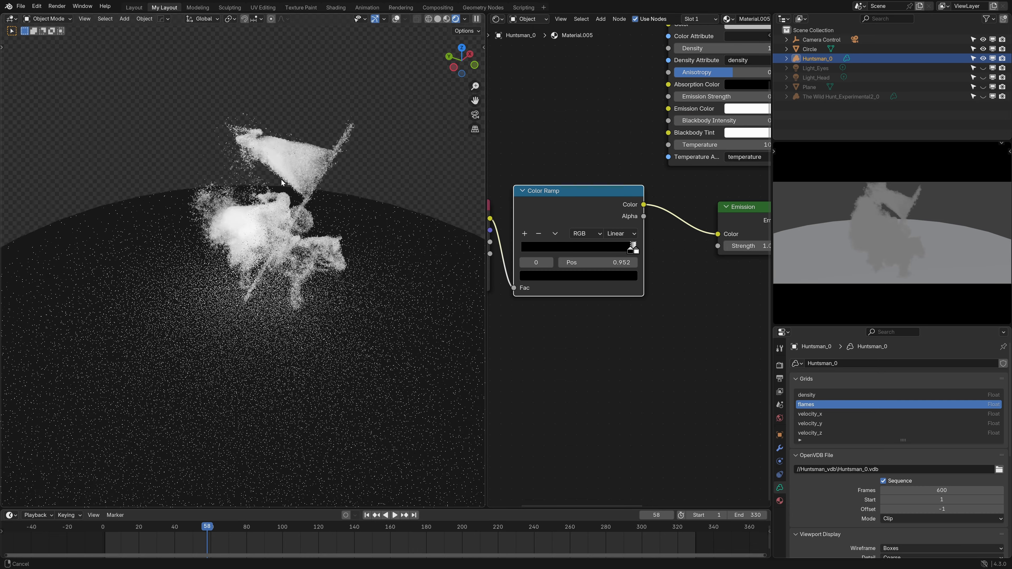
{"action": "scroll", "coordinate": [621, 262], "scroll_direction": "up", "scroll_amount": 1}
{"action": "scroll", "coordinate": [622, 262], "scroll_direction": "up", "scroll_amount": 3}
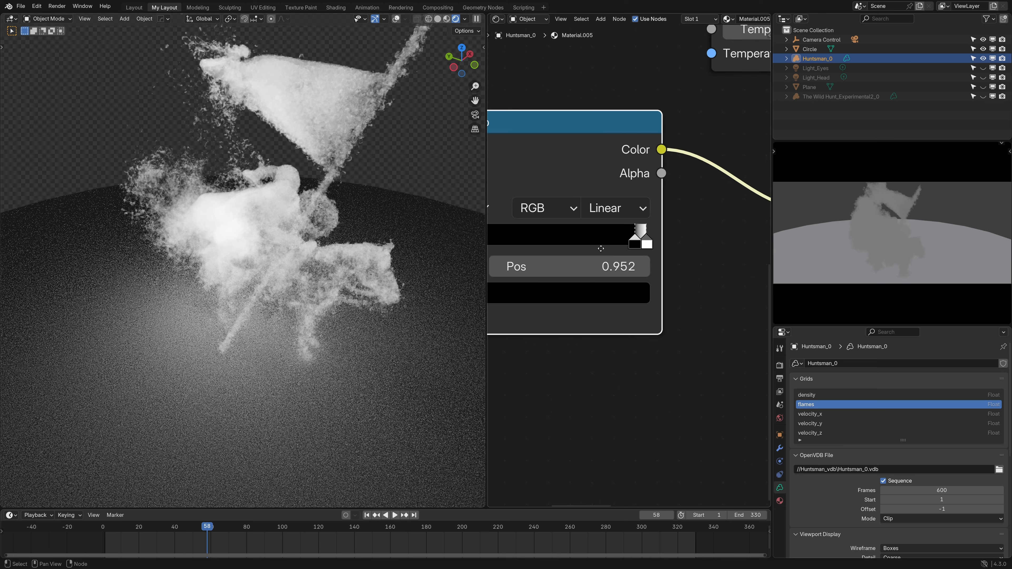
{"action": "left_click_drag", "start_coordinate": [615, 272], "coordinate": [616, 271]}
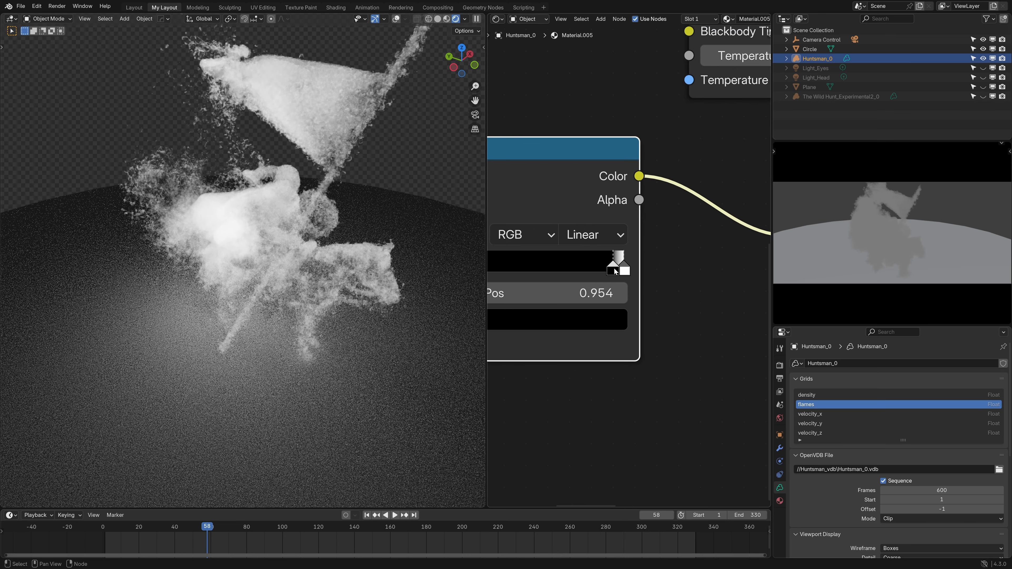
- Duplicate the Color Ramp onto the link before the Emission node and reset the copy's gradient
{"action": "scroll", "coordinate": [601, 272], "scroll_direction": "down", "scroll_amount": 8}
{"action": "middle_click_drag", "start_coordinate": [599, 271], "coordinate": [571, 267]}
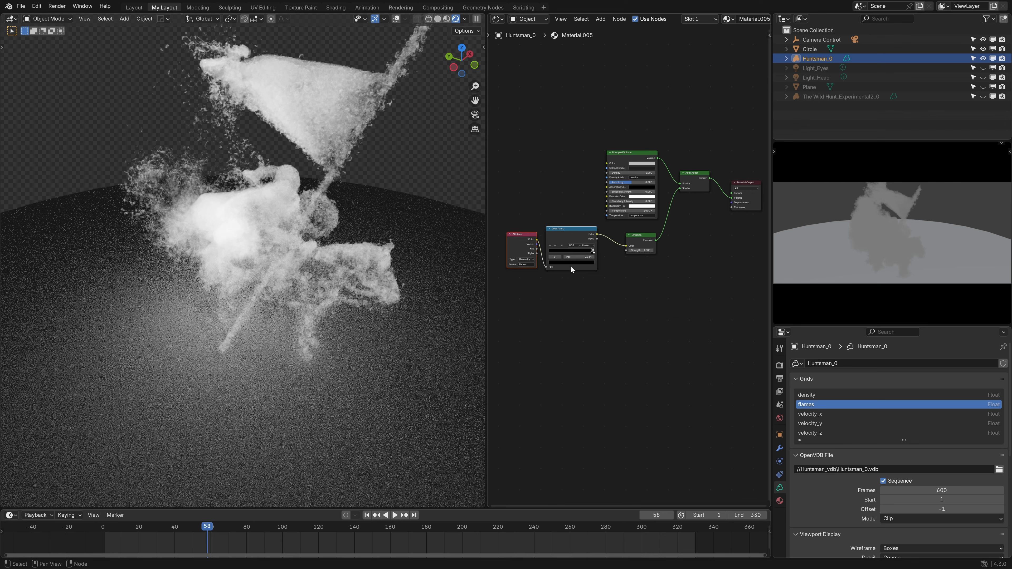
{"action": "middle_click_drag", "start_coordinate": [628, 282], "coordinate": [694, 280]}
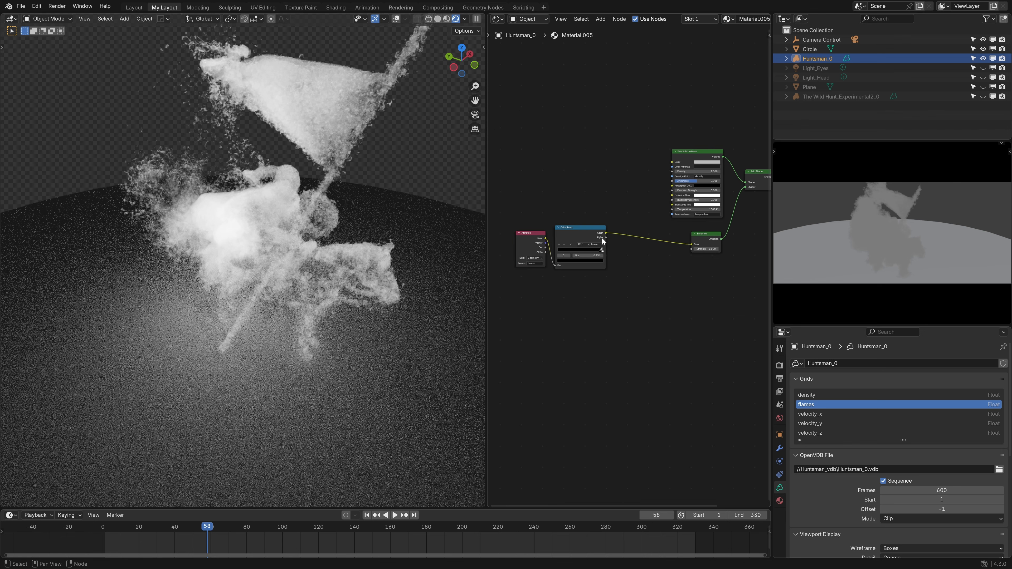
{"action": "key", "text": "shift+d"}
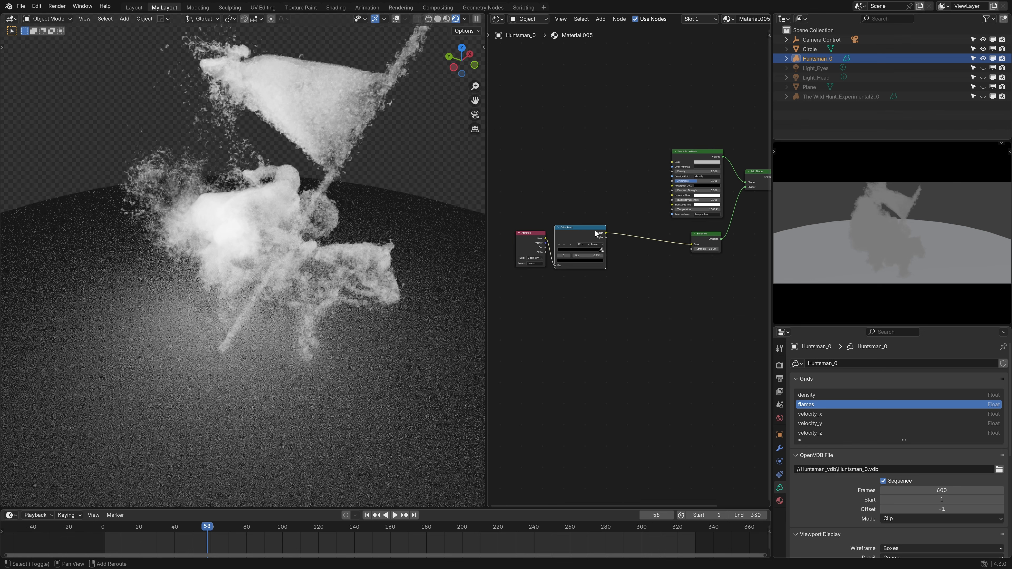
{"action": "left_click", "coordinate": [660, 234]}
{"action": "scroll", "coordinate": [628, 270], "scroll_direction": "up", "scroll_amount": 5}
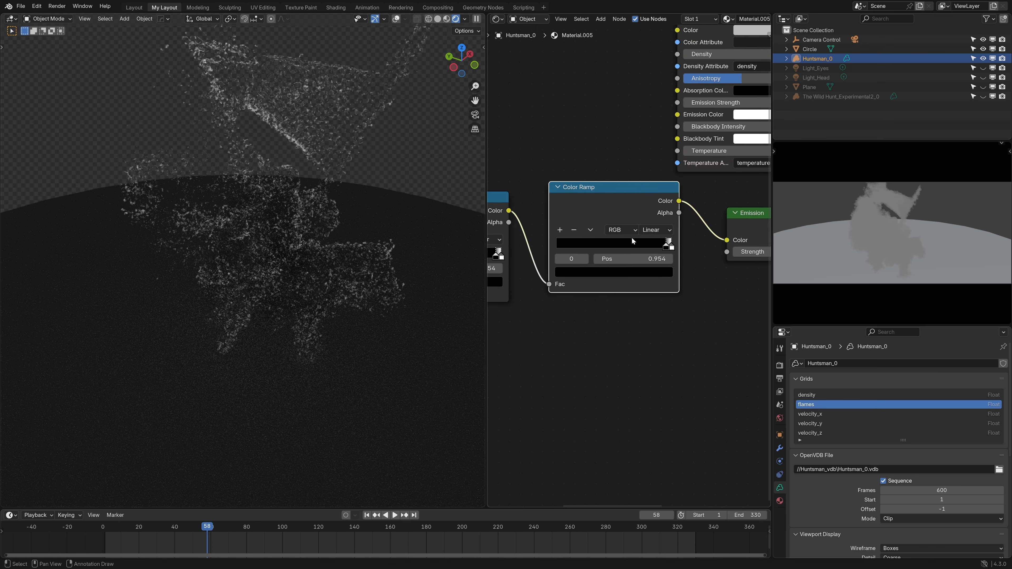
{"action": "left_click", "coordinate": [591, 230]}
{"action": "left_click", "coordinate": [622, 293]}
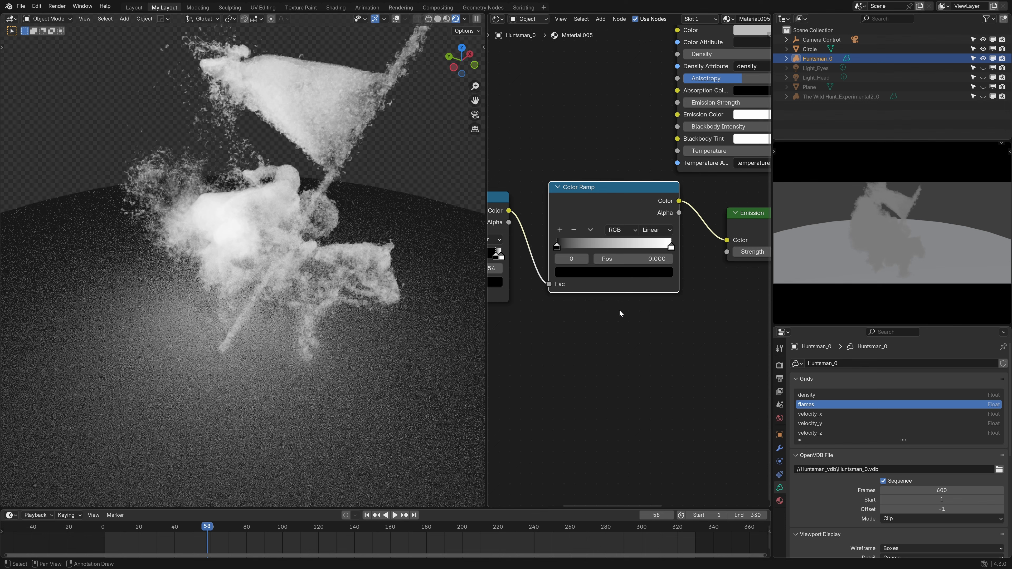
- Recolor the second ramp's white stop from light blue #83DCFF to a darker shade and move it to position 0.168
{"action": "left_click", "coordinate": [671, 246]}
{"action": "left_click", "coordinate": [641, 273]}
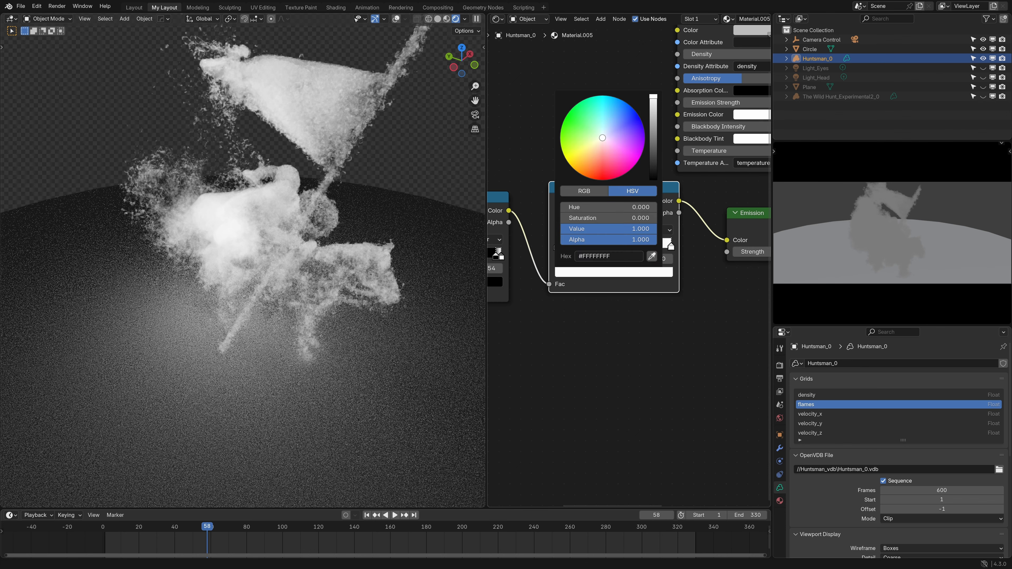
{"action": "left_click", "coordinate": [608, 117]}
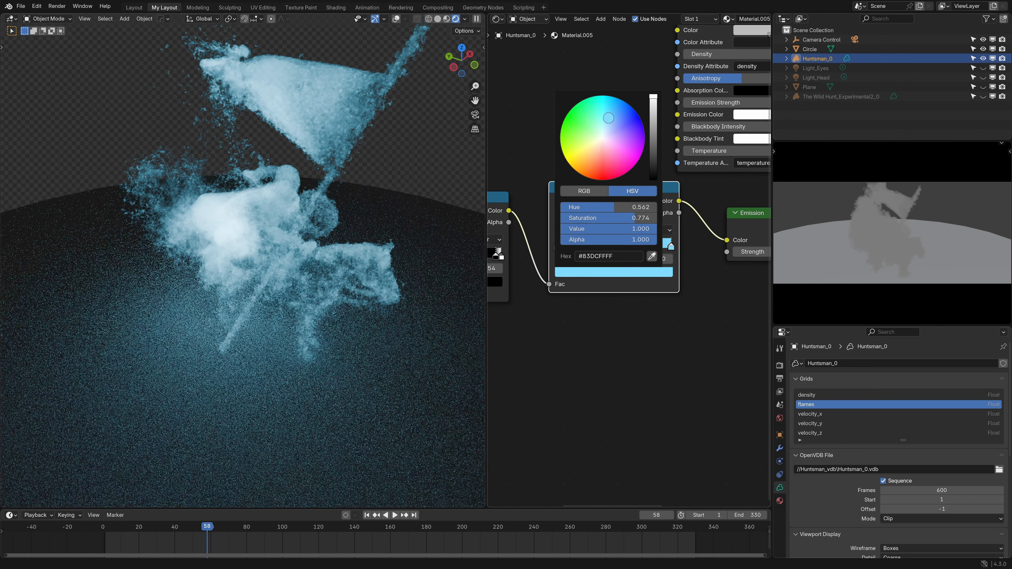
{"action": "left_click_drag", "start_coordinate": [654, 98], "coordinate": [653, 129]}
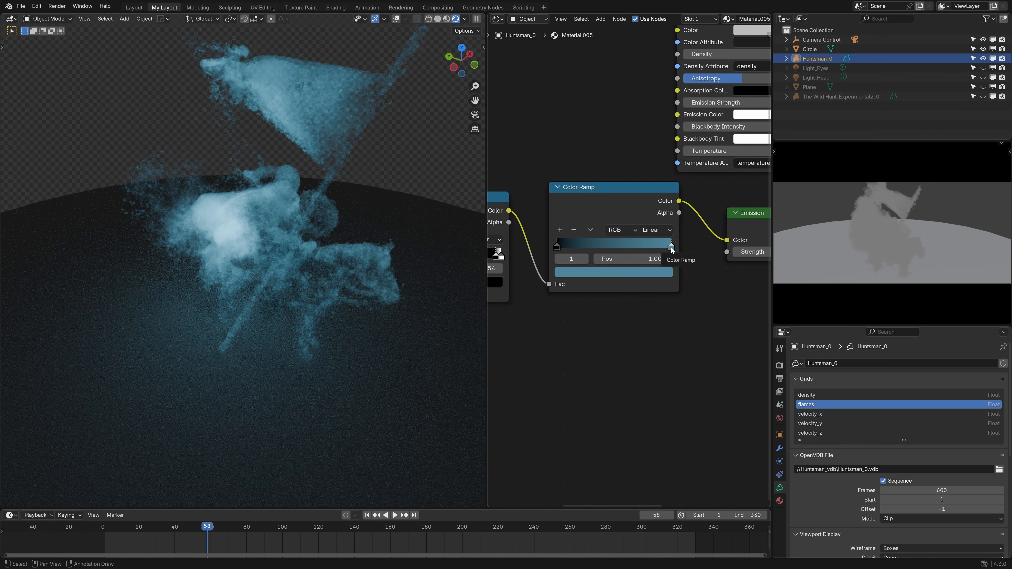
{"action": "left_click_drag", "start_coordinate": [633, 251], "coordinate": [573, 254]}
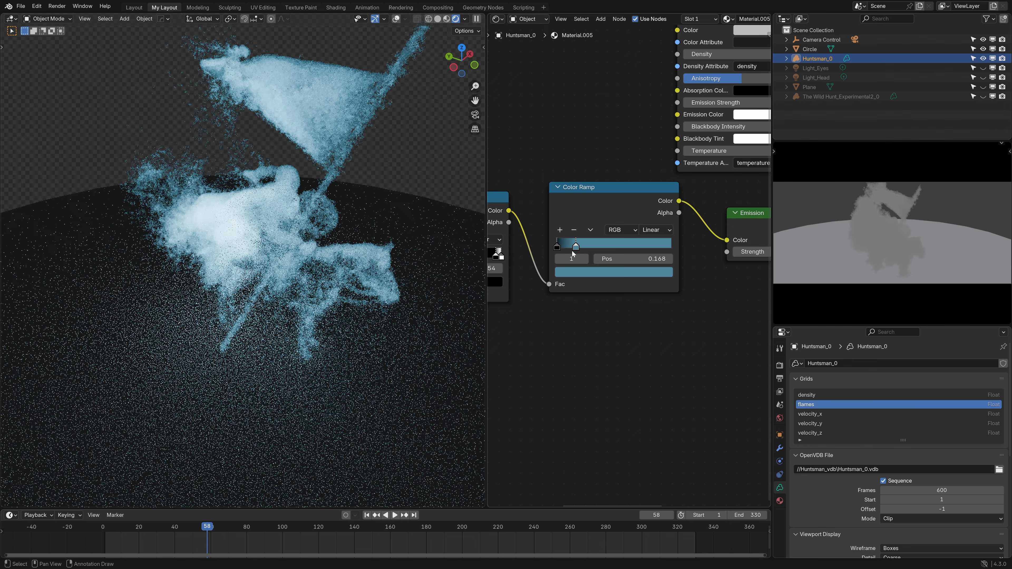
- Add a stop between the second ramp's black and blue stops and brighten its color to #4A7F94
{"action": "scroll", "coordinate": [567, 250], "scroll_direction": "up", "scroll_amount": 3}
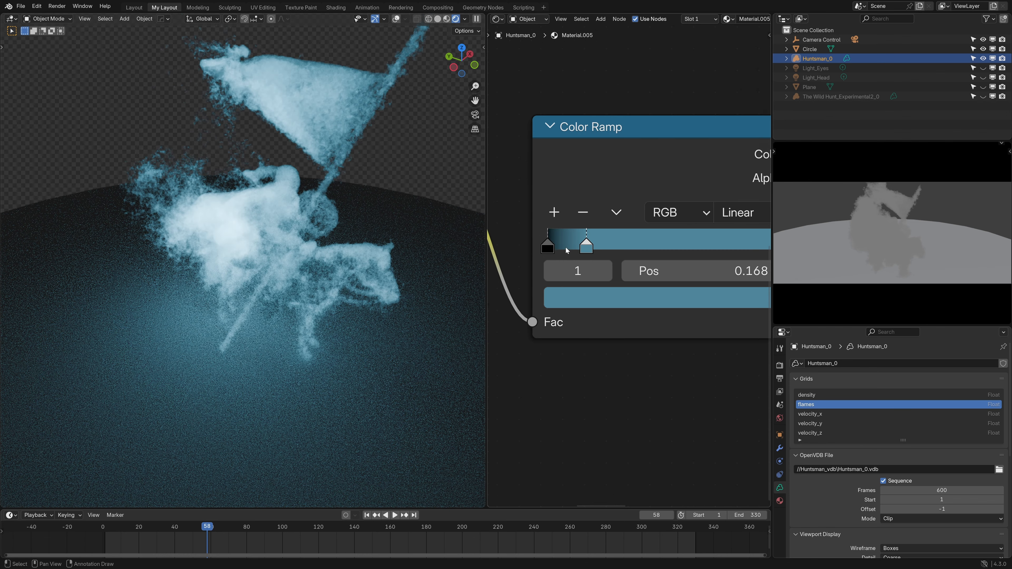
{"action": "left_click", "coordinate": [582, 254], "text": "ctrl"}
{"action": "left_click", "coordinate": [616, 307]}
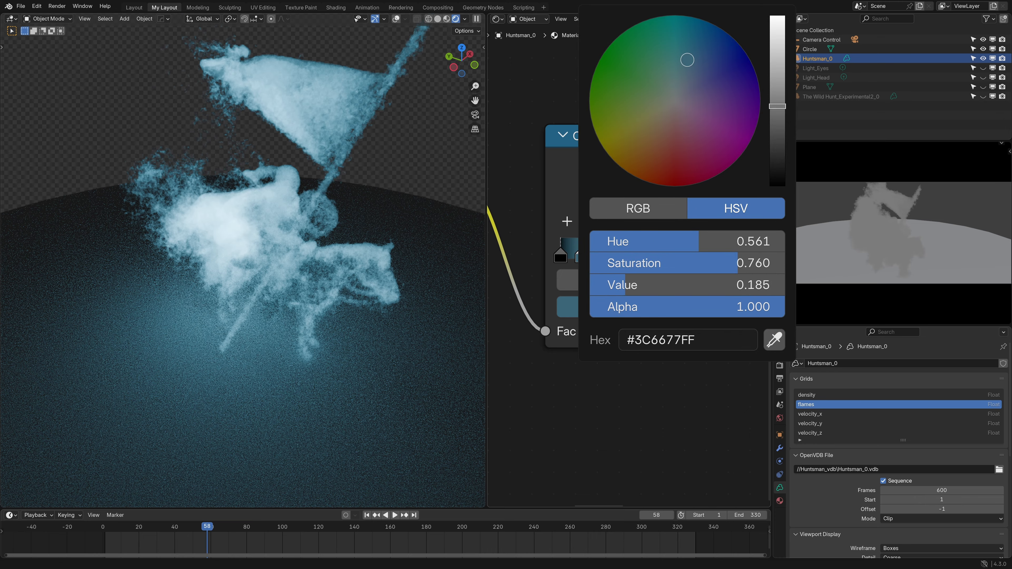
{"action": "left_click_drag", "start_coordinate": [777, 106], "coordinate": [778, 87]}
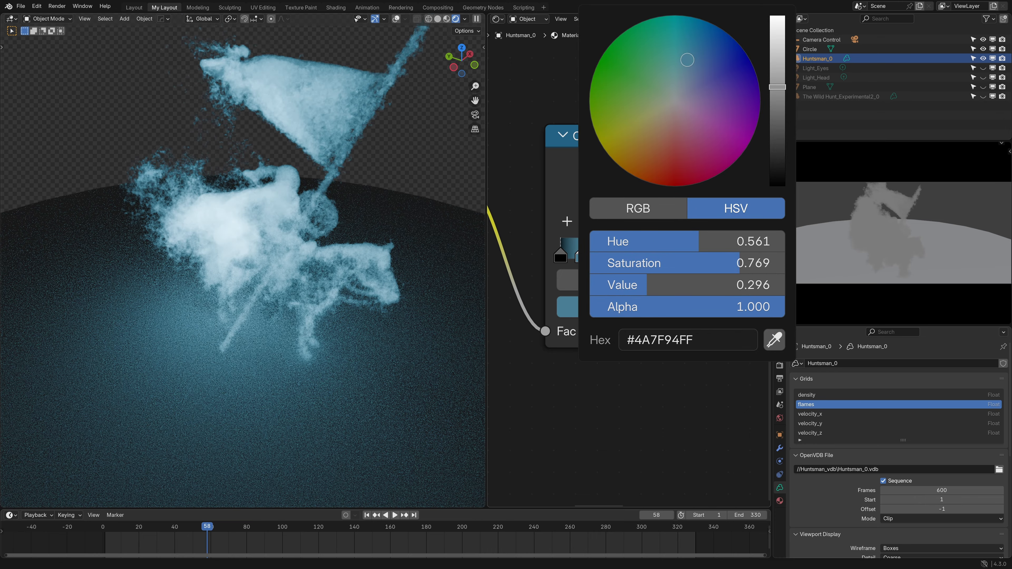
{"action": "left_click_drag", "start_coordinate": [652, 293], "coordinate": [646, 293]}
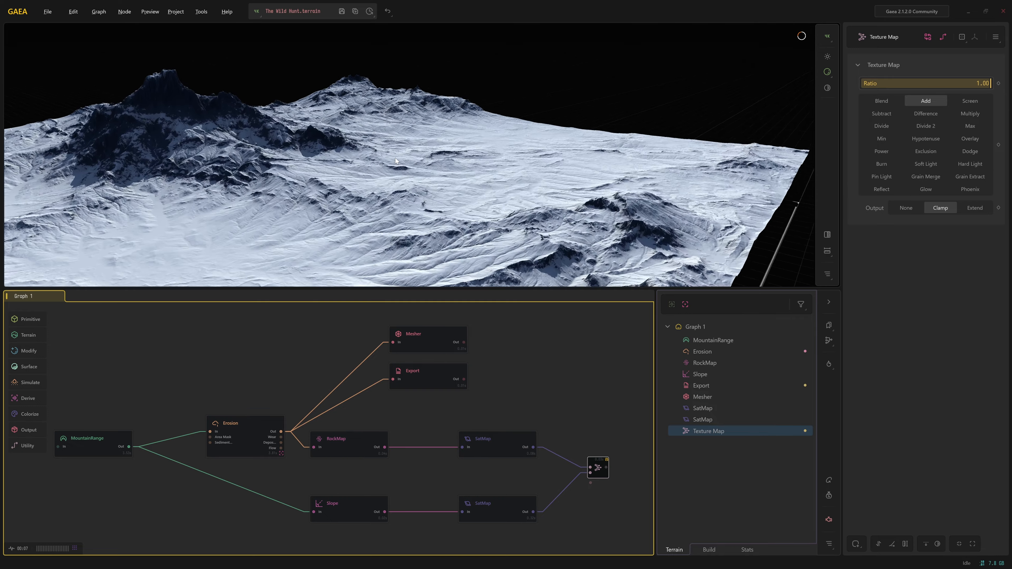
- Switch to Gaea and review the terrain graph's nodes from MountainRange and Erosion through the RockMap, Slope and SatMap branches to the Texture Map
{"action": "middle_click_drag", "start_coordinate": [222, 378], "coordinate": [236, 376]}
{"action": "left_click", "coordinate": [102, 438]}
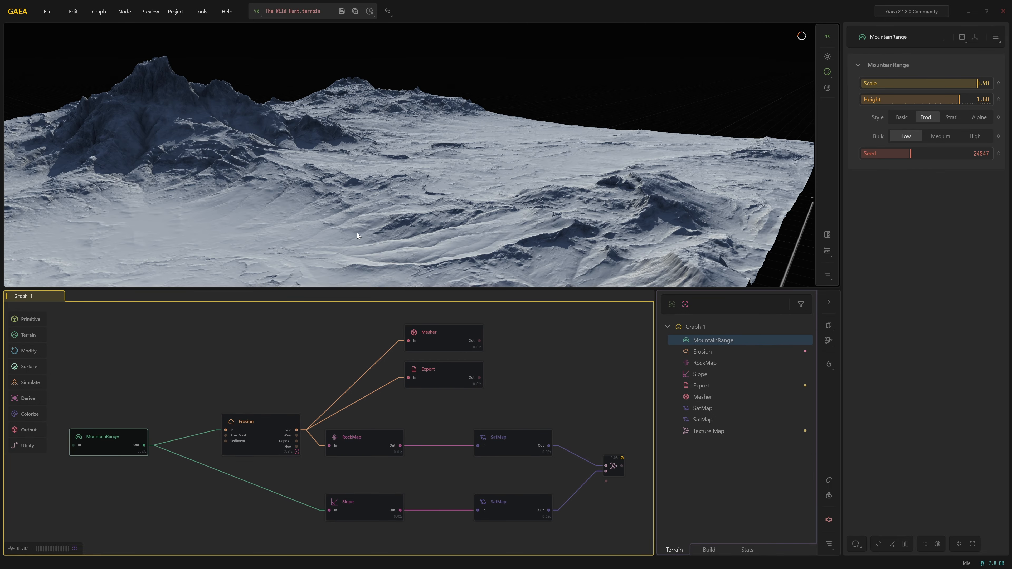
{"action": "left_click", "coordinate": [271, 419]}
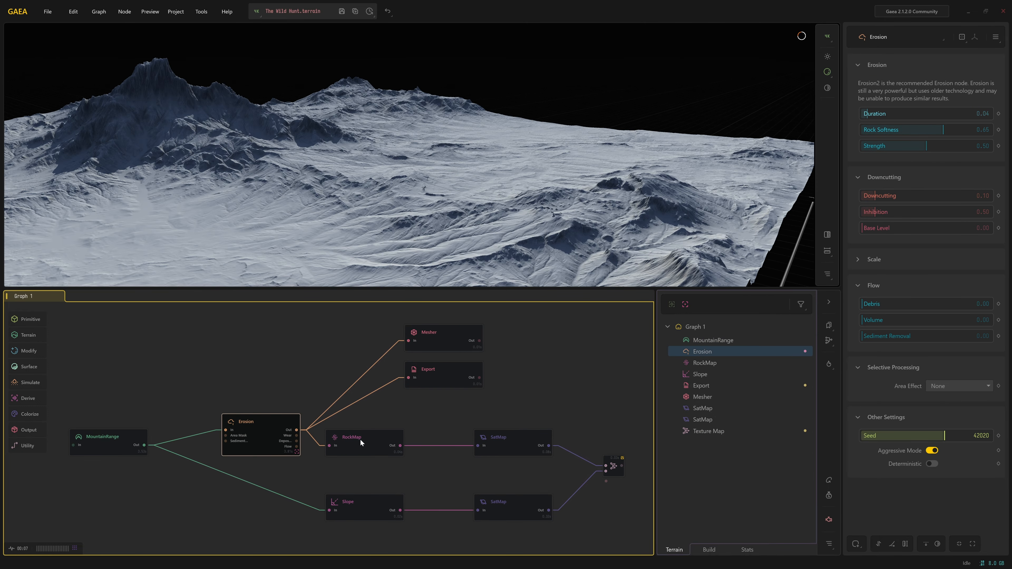
{"action": "left_click", "coordinate": [431, 338]}
{"action": "left_click", "coordinate": [423, 377]}
{"action": "left_click", "coordinate": [369, 443]}
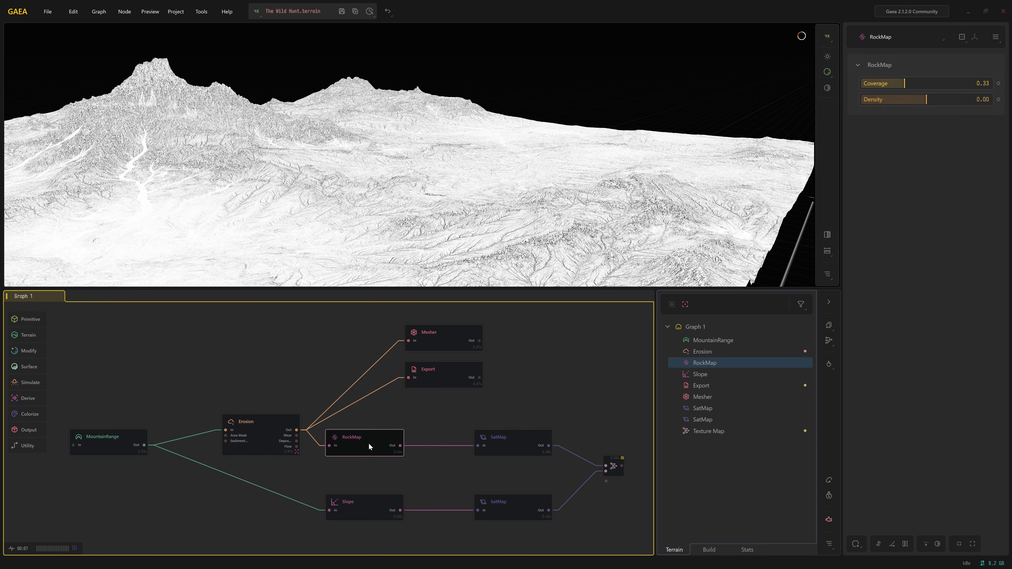
{"action": "left_click", "coordinate": [372, 510]}
{"action": "left_click", "coordinate": [509, 449]}
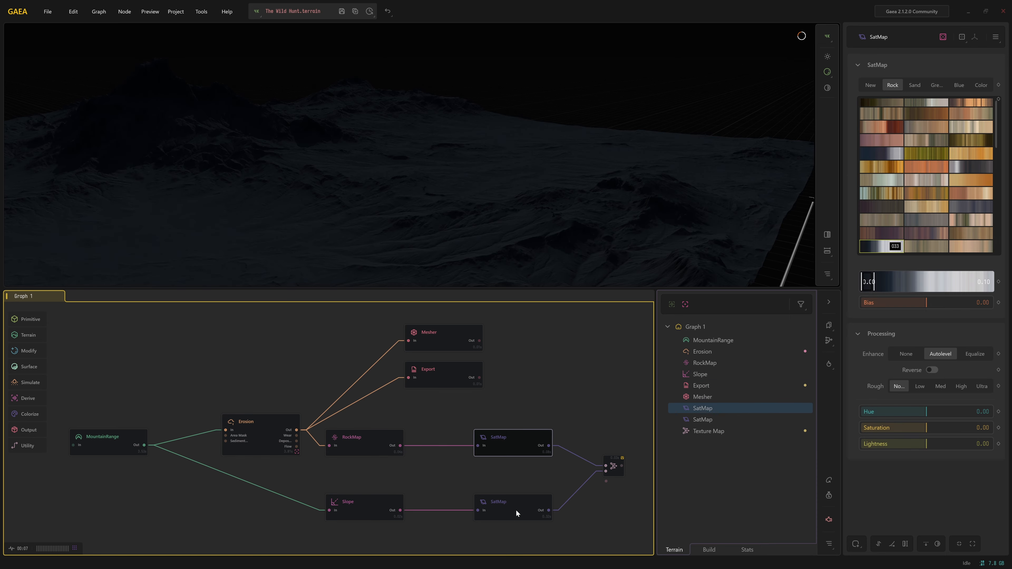
{"action": "left_click", "coordinate": [516, 510]}
{"action": "middle_click_drag", "start_coordinate": [544, 474], "coordinate": [414, 461]}
{"action": "left_click", "coordinate": [485, 447]}
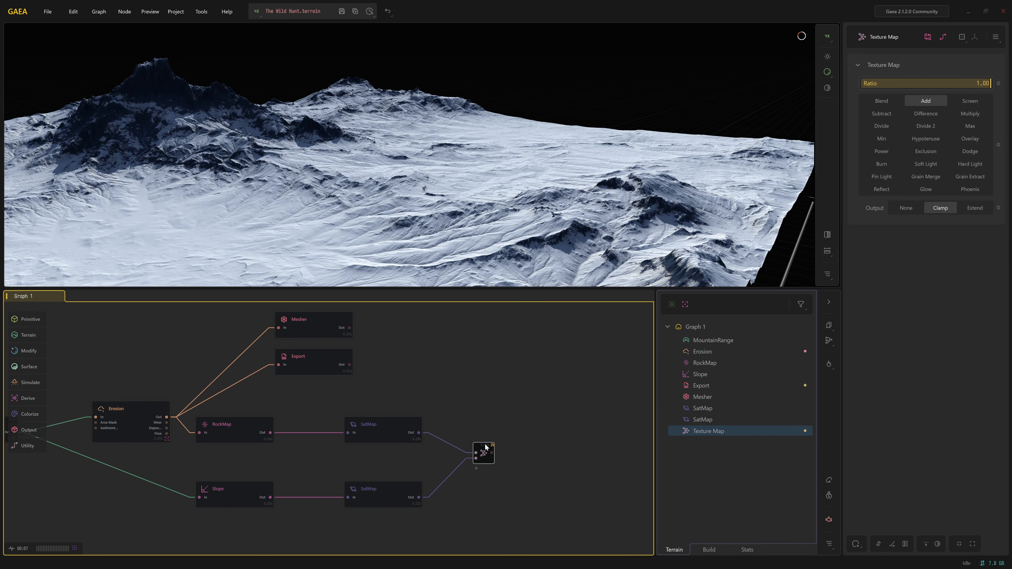
- Inspect the snowy terrain up close, switch to Blender and examine the imported terrain mesh from a steeper angle
{"action": "left_click_drag", "start_coordinate": [397, 186], "coordinate": [397, 144]}
{"action": "scroll", "coordinate": [403, 144], "scroll_direction": "up", "scroll_amount": 4}
{"action": "scroll", "coordinate": [401, 146], "scroll_direction": "up", "scroll_amount": 3}
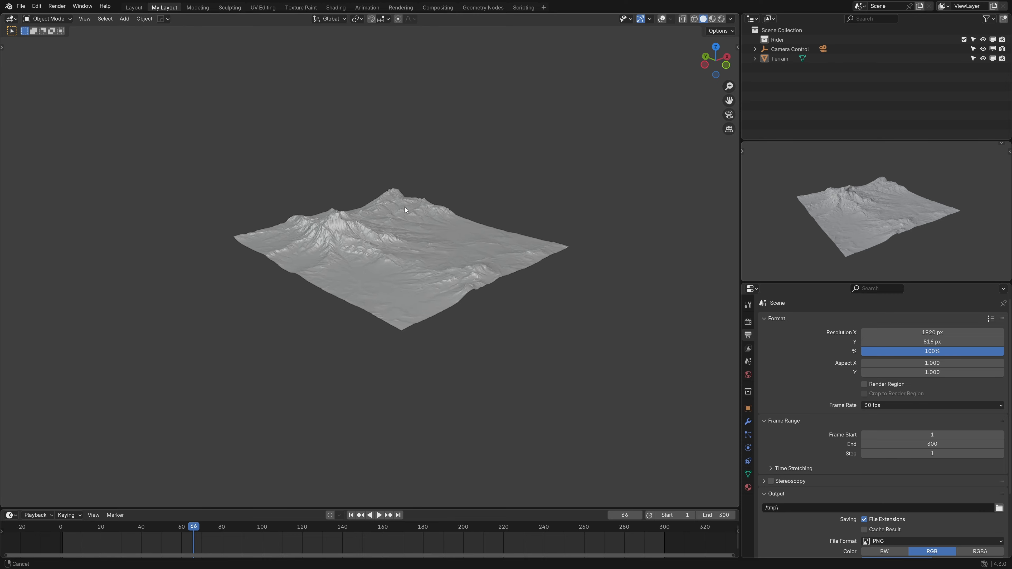
{"action": "middle_click_drag", "start_coordinate": [404, 207], "coordinate": [404, 240]}
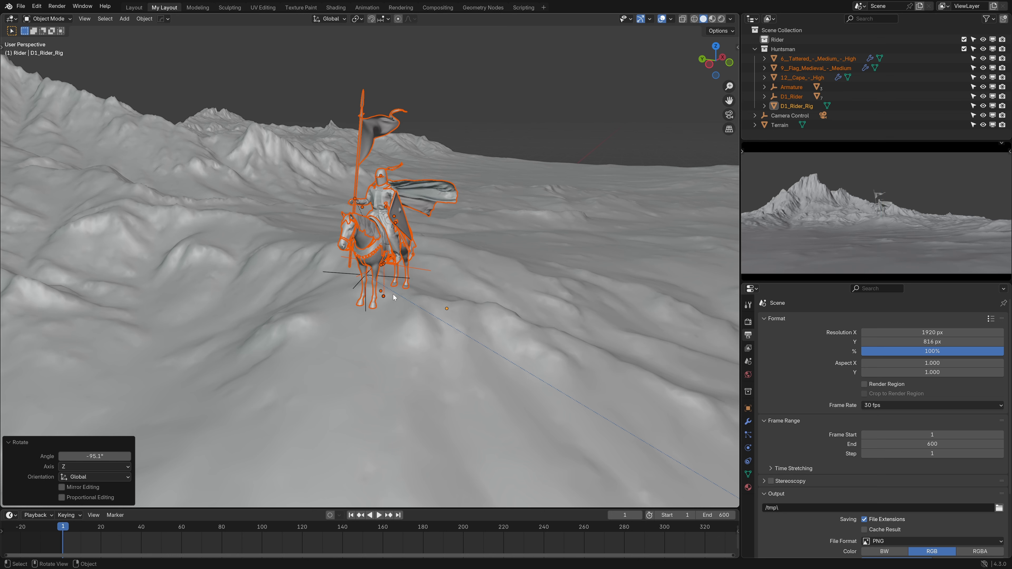
- Deselect the rider and play its animation on the terrain while viewing it from another side
{"action": "key", "text": "space"}
{"action": "left_click", "coordinate": [498, 137]}
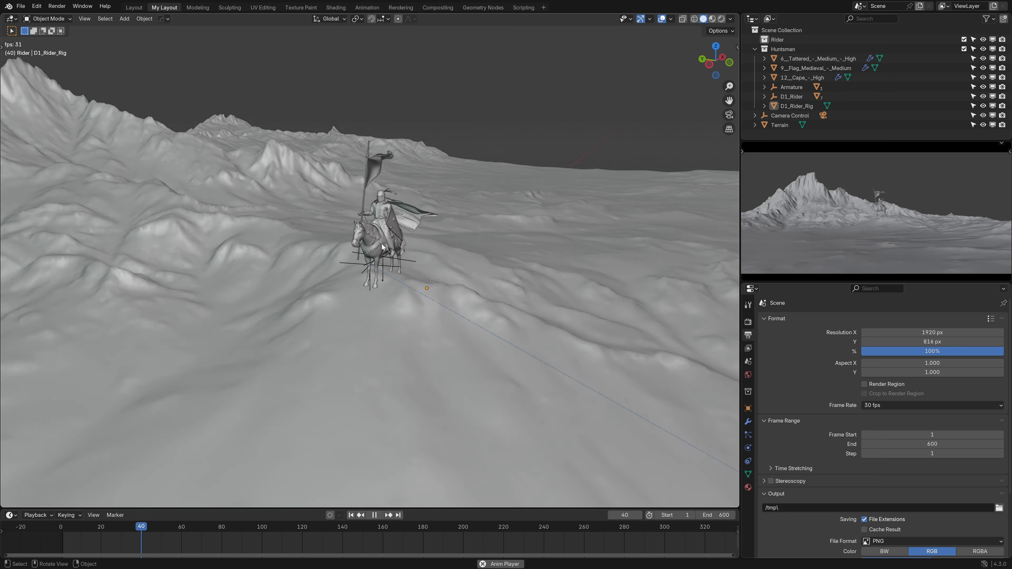
{"action": "middle_click_drag", "start_coordinate": [382, 244], "coordinate": [331, 261]}
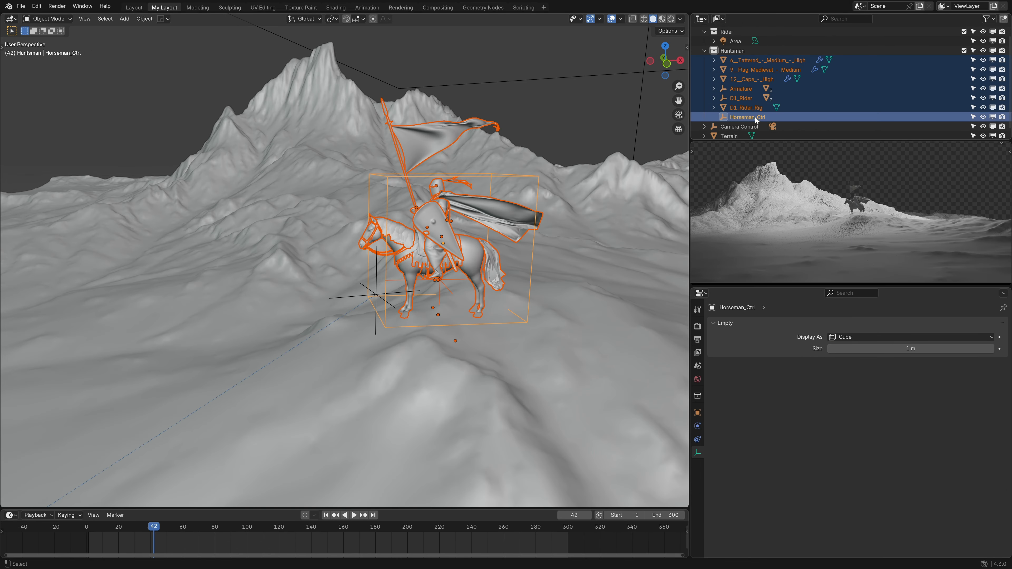
- Parent the selected huntsman objects to the Horseman_Ctrl empty with Keep Transform, and select the empty to control them together
{"action": "key", "text": "ctrl+p"}
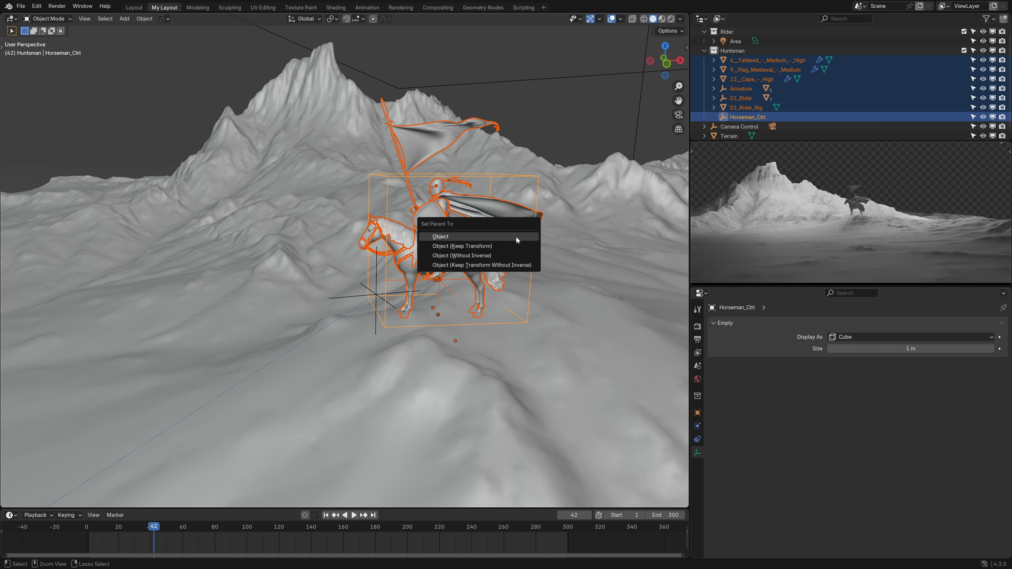
{"action": "left_click", "coordinate": [478, 248]}
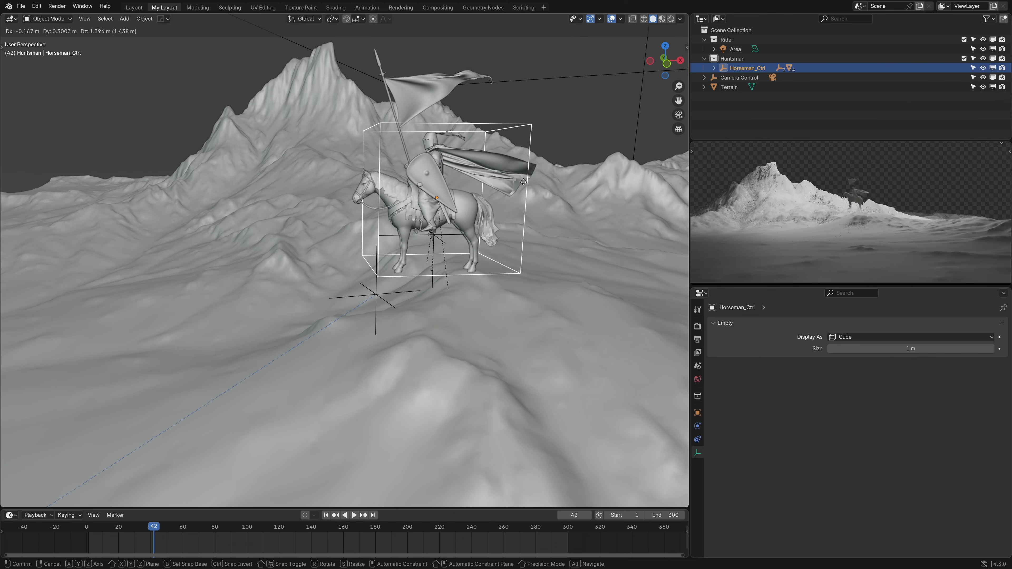
{"action": "key", "text": "q"}
{"action": "left_click", "coordinate": [754, 67]}
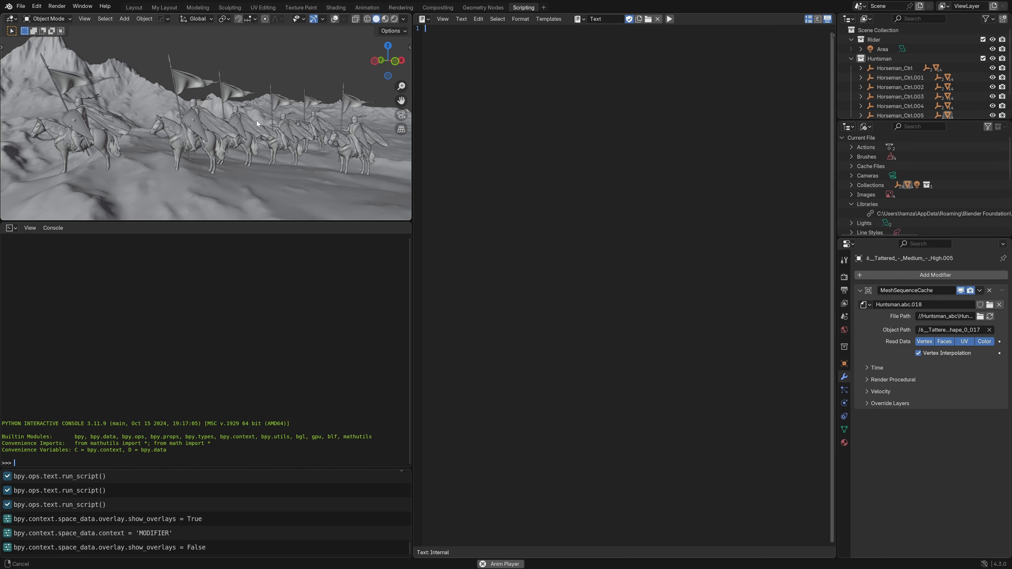
- Copy the whole script from Cascade Randomisation Script.txt in Notepad and paste it into Blender's empty text block
{"action": "key", "text": "alt+Tab"}
{"action": "left_click_drag", "start_coordinate": [16, 200], "coordinate": [5, 79]}
{"action": "right_click", "coordinate": [19, 45]}
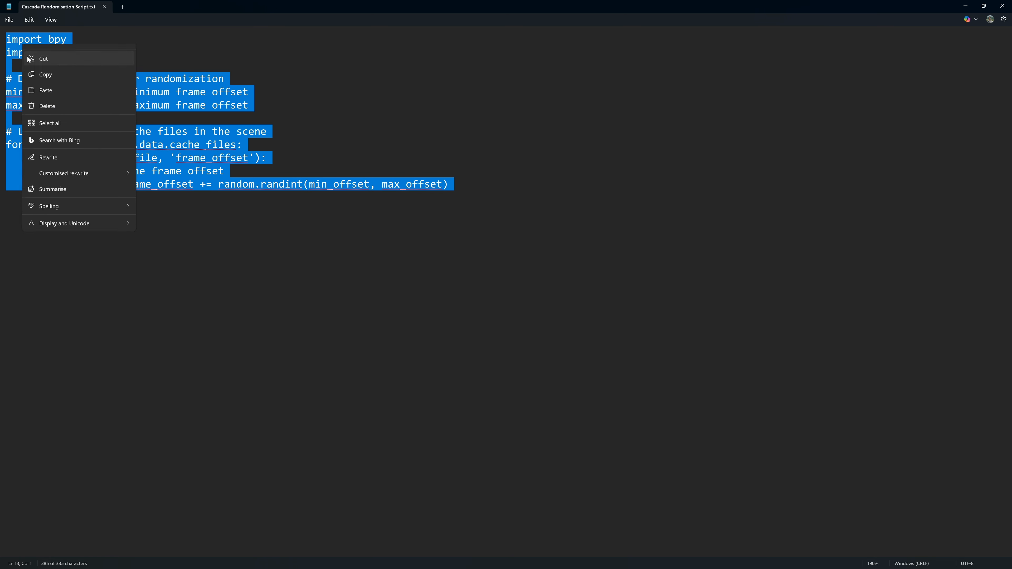
{"action": "left_click", "coordinate": [40, 73]}
{"action": "key", "text": "alt+Tab"}
{"action": "key", "text": "ctrl+v"}
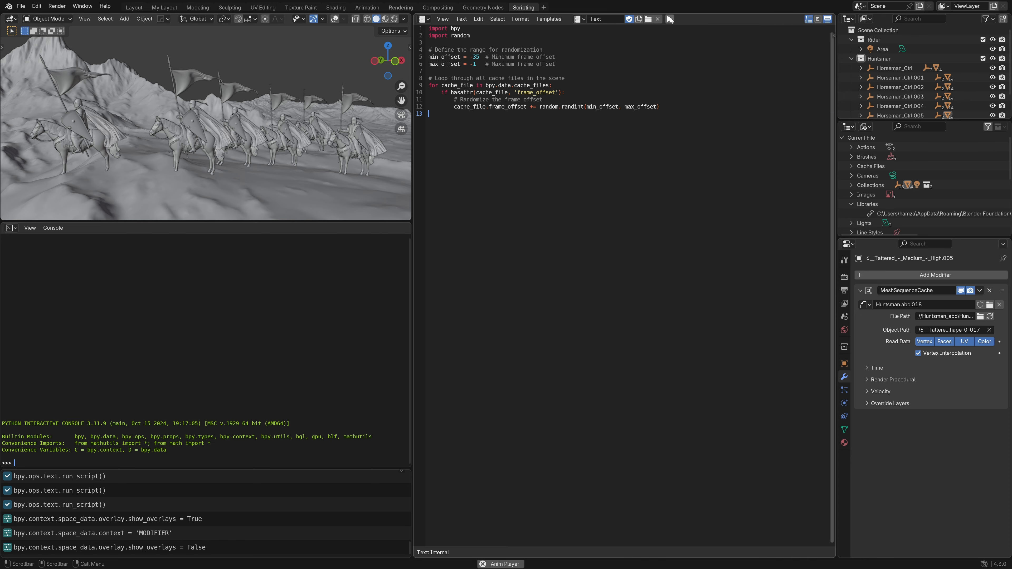
- Run the frame offset randomisation script and check the Frame Offset in the cape's MeshSequenceCache time settings
{"action": "left_click", "coordinate": [670, 19]}
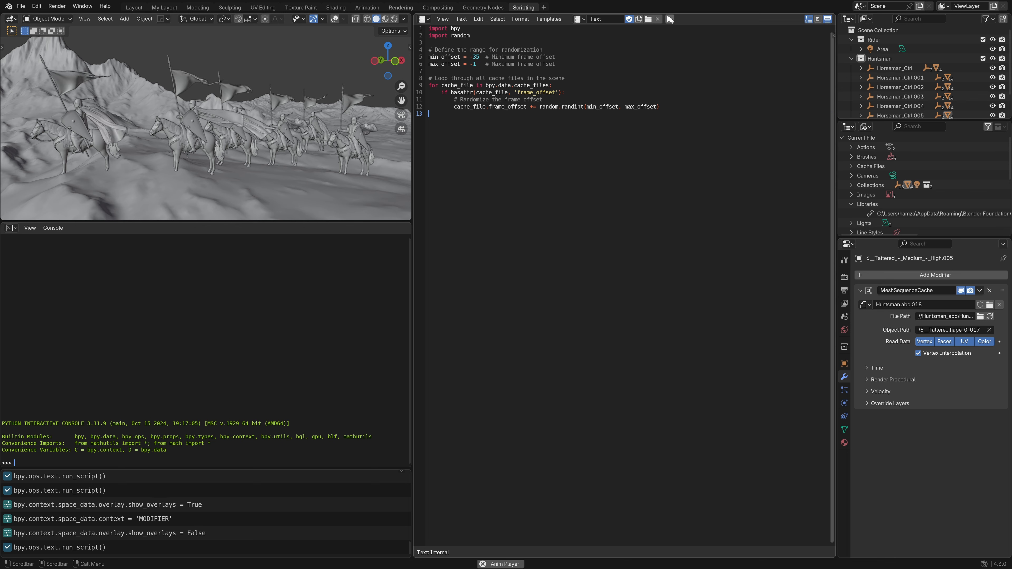
{"action": "left_click", "coordinate": [868, 368]}
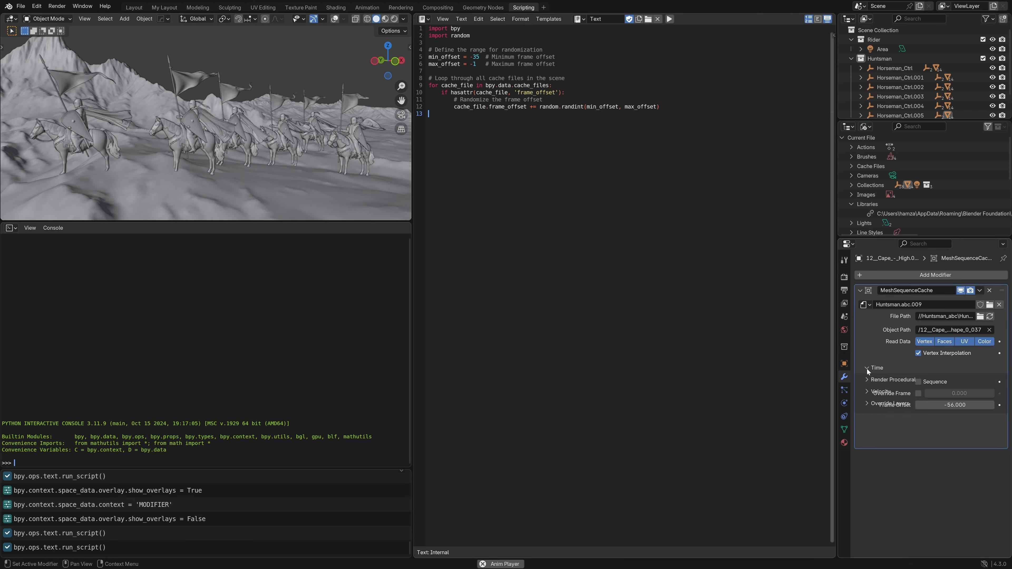
{"action": "left_click", "coordinate": [955, 406]}
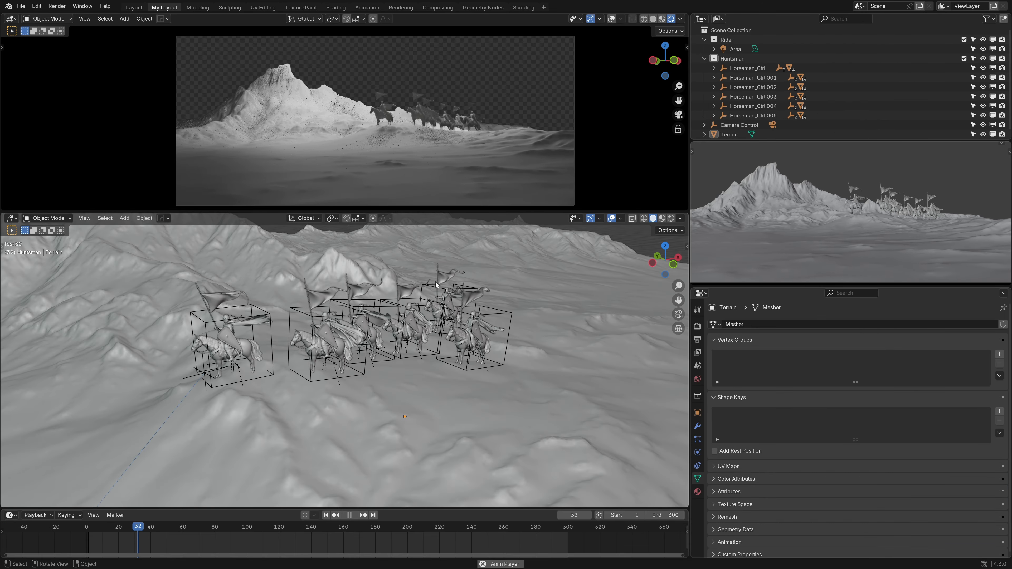
- Duplicate the Terrain mesh, place the copy overlapping the original along the X axis, and rotate it for extra mountains
{"action": "scroll", "coordinate": [432, 301], "scroll_direction": "down", "scroll_amount": 8}
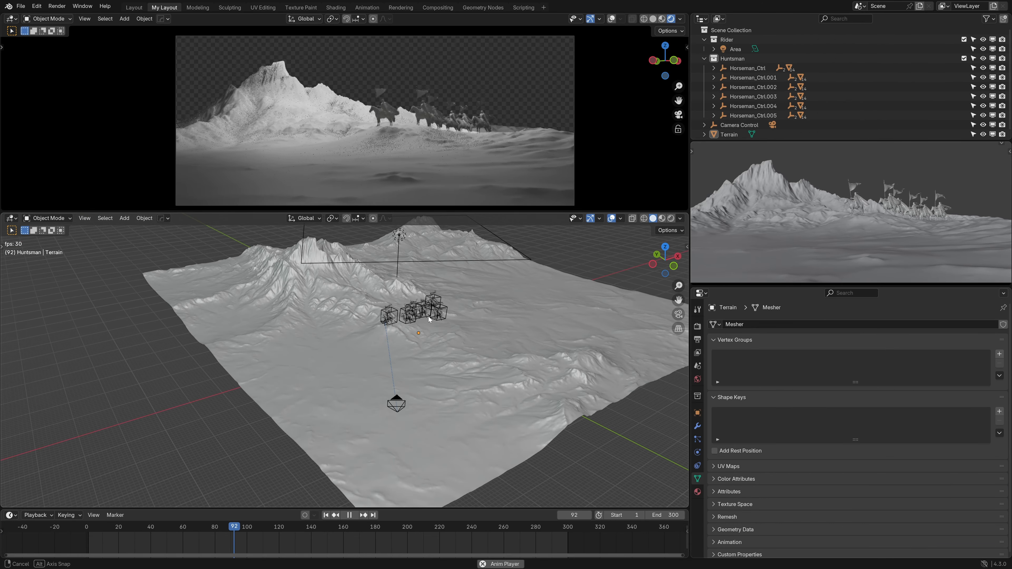
{"action": "scroll", "coordinate": [431, 302], "scroll_direction": "down", "scroll_amount": 3}
{"action": "middle_click_drag", "start_coordinate": [432, 302], "coordinate": [418, 316]}
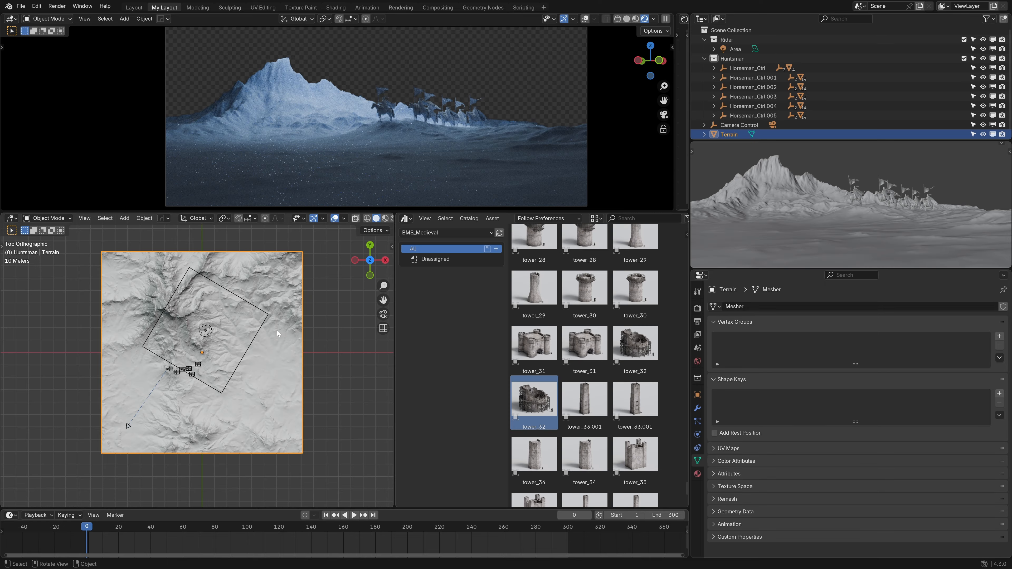
{"action": "key", "text": "shift+d"}
{"action": "left_click", "coordinate": [322, 357]}
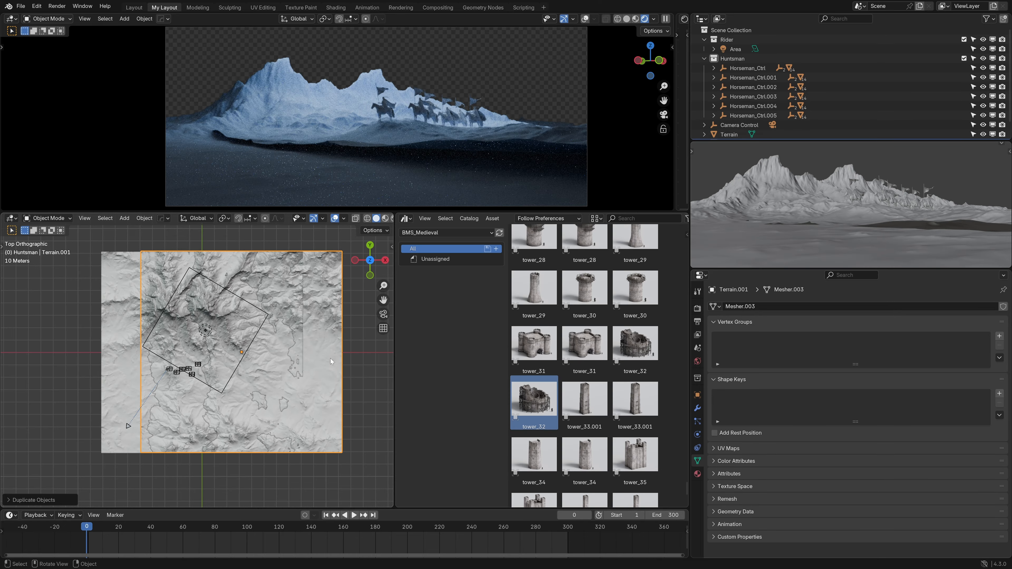
{"action": "key", "text": "r"}
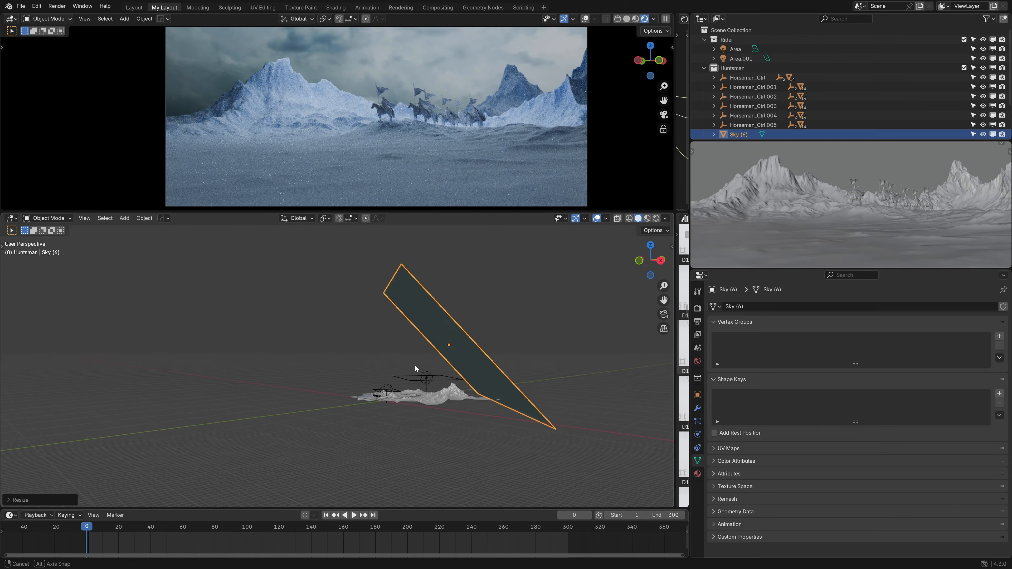
- Lower the Sky (6) plane along the global Z axis behind the terrain
{"action": "key", "text": "g"}
{"action": "key", "text": "z"}
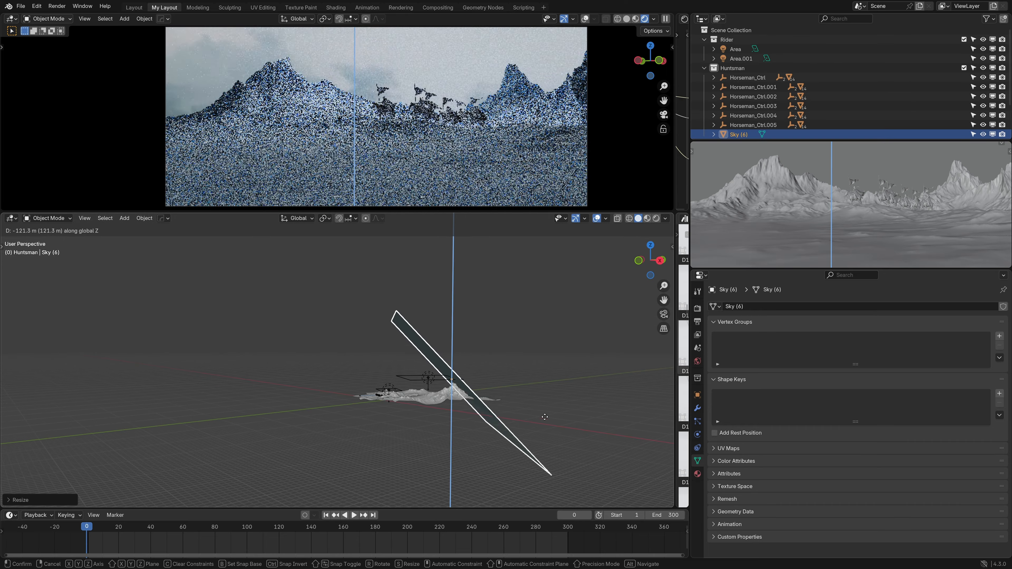